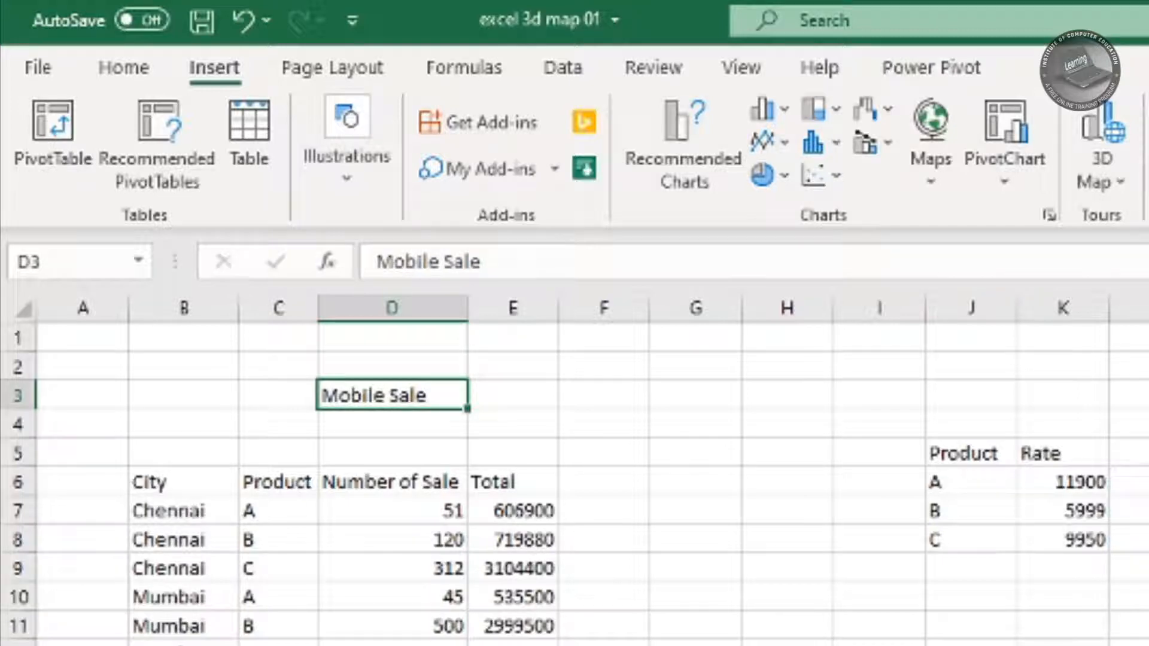
# Step: Review the products and their rates in the Product and Rate list
pyautogui.click(975, 491)
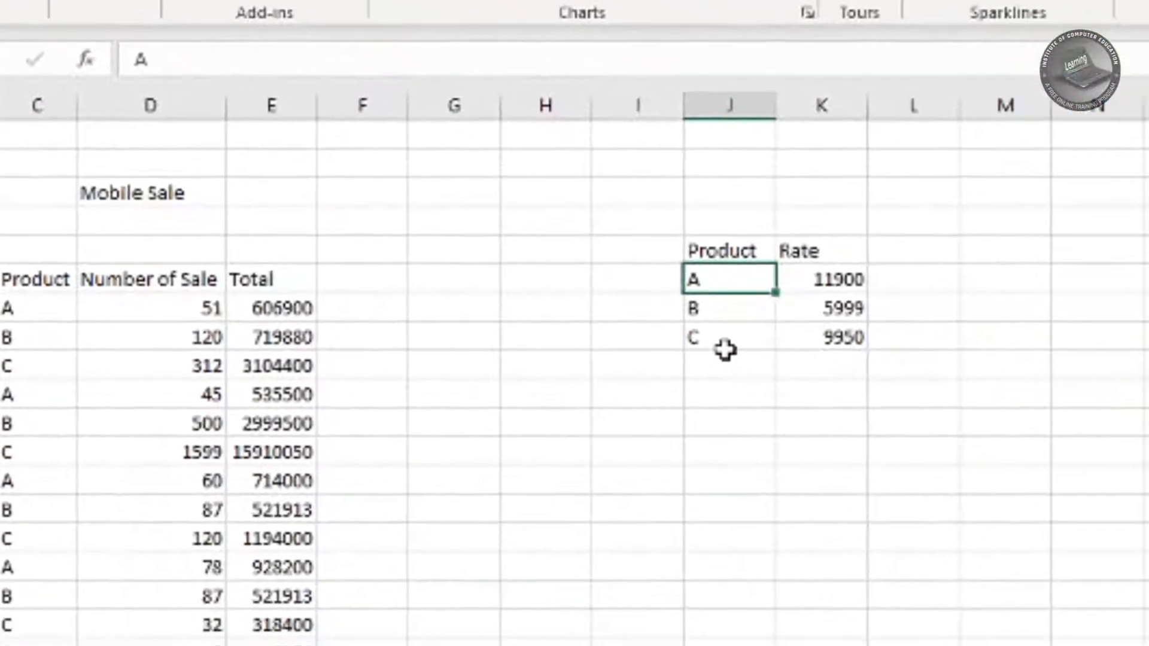
pyautogui.click(744, 315)
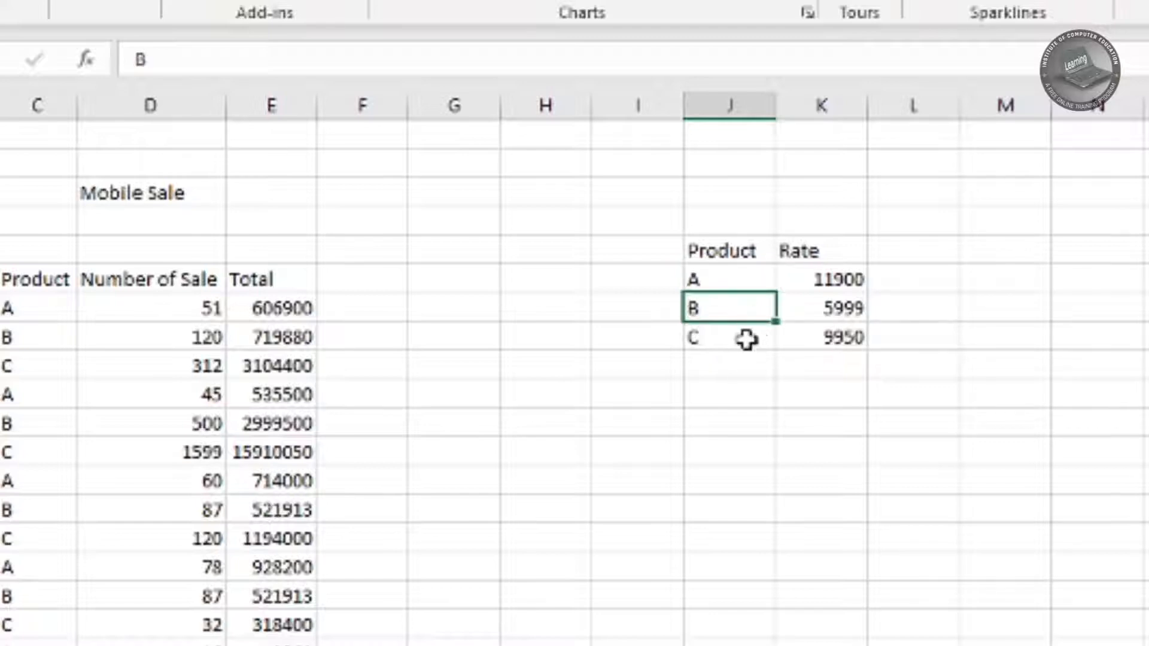
pyautogui.click(746, 340)
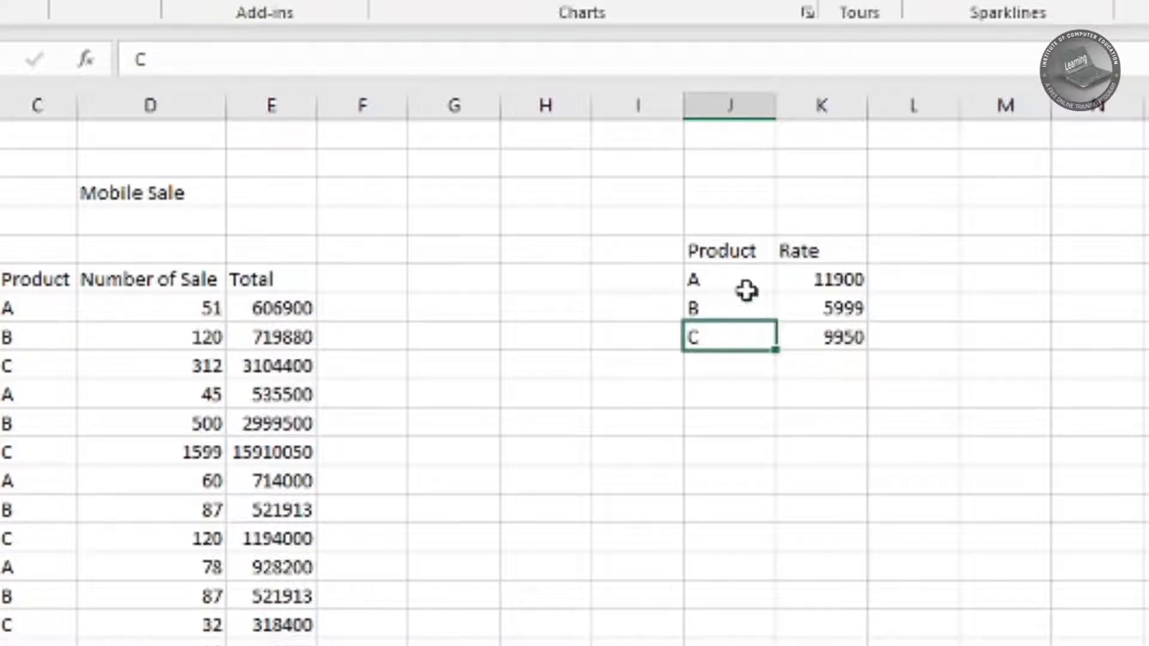
pyautogui.click(844, 289)
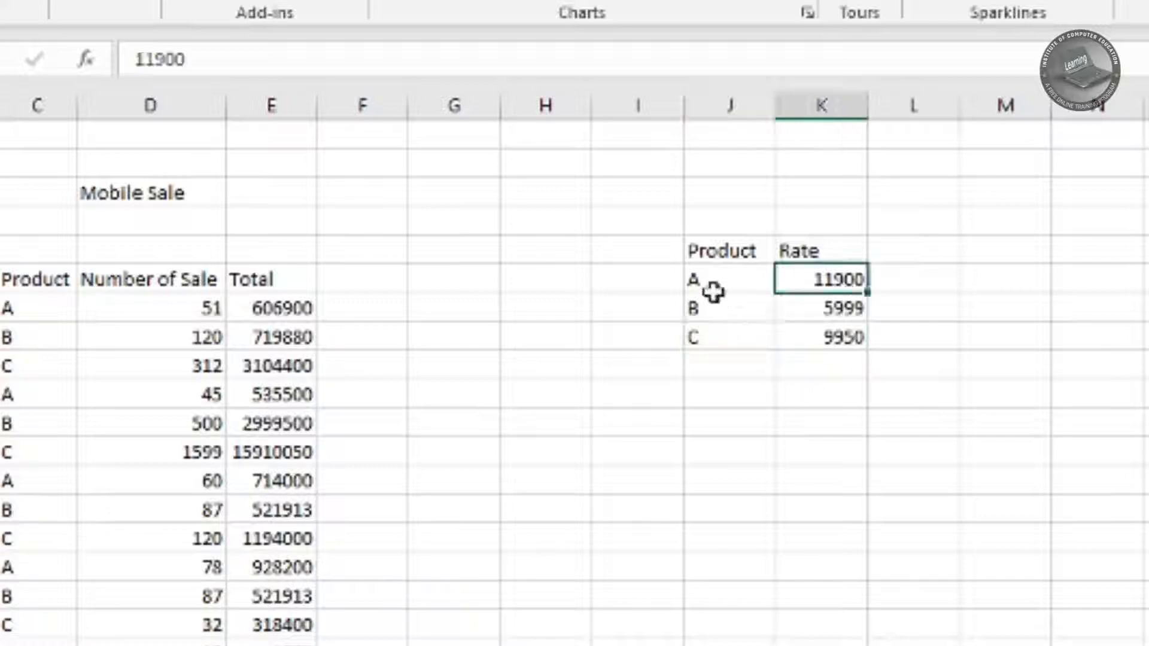
pyautogui.click(809, 310)
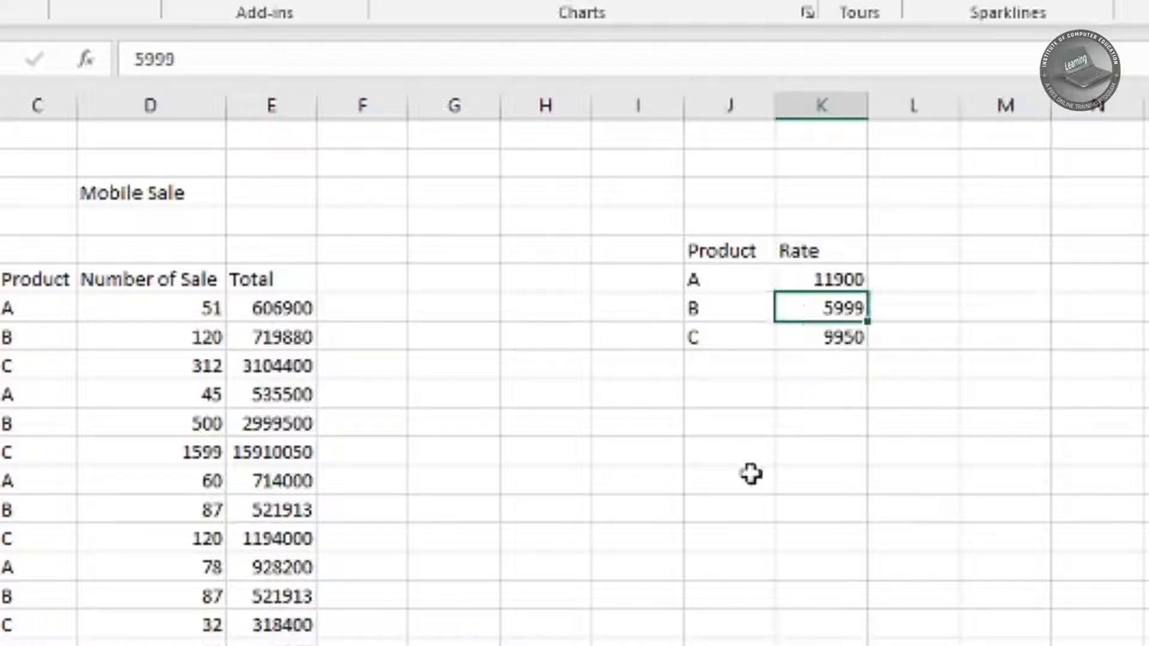
pyautogui.click(808, 339)
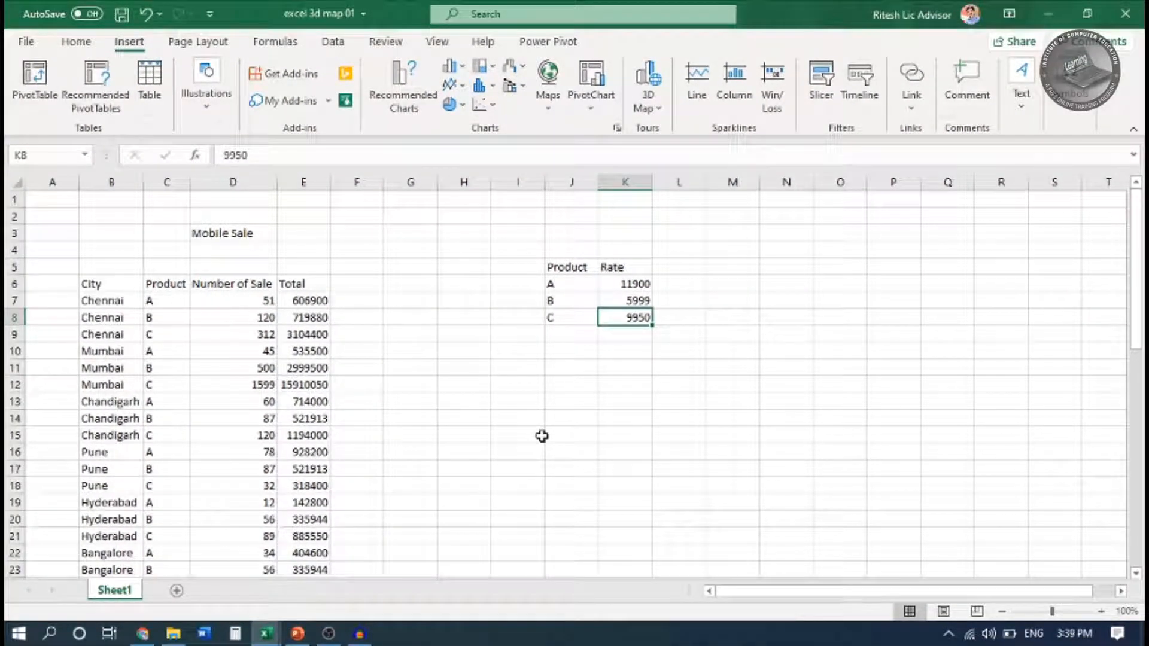
# Step: Examine the Mobile Sale data by city and product, including the number of sales and the Total formula in E7
pyautogui.click(76, 41)
pyautogui.click(243, 302)
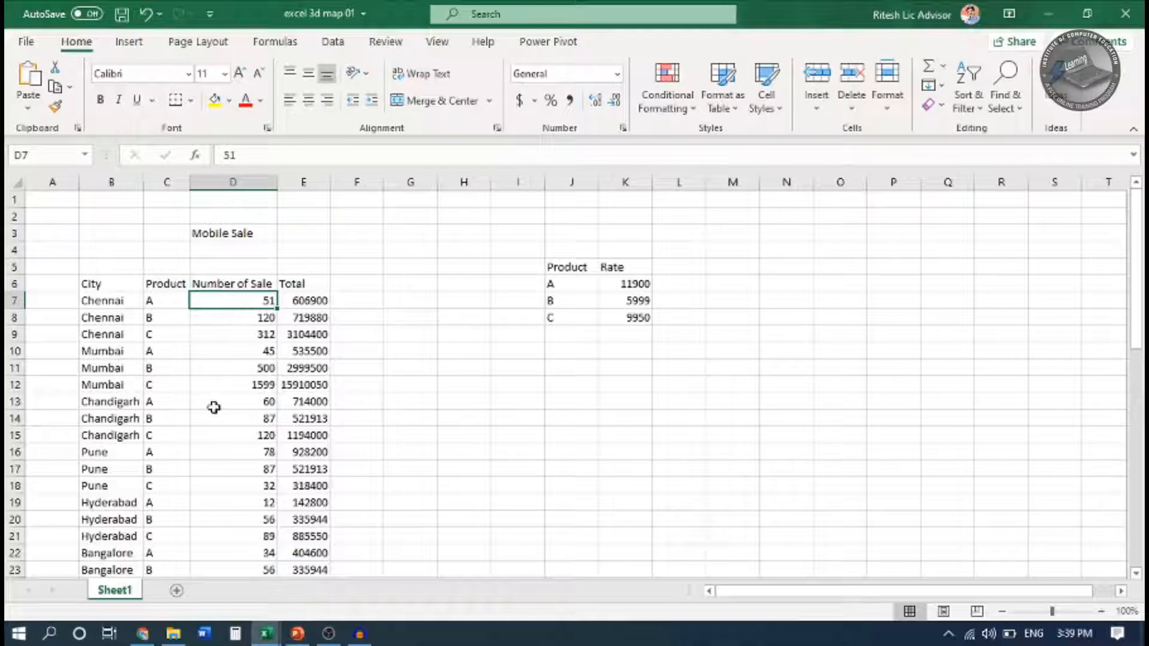
pyautogui.click(325, 306)
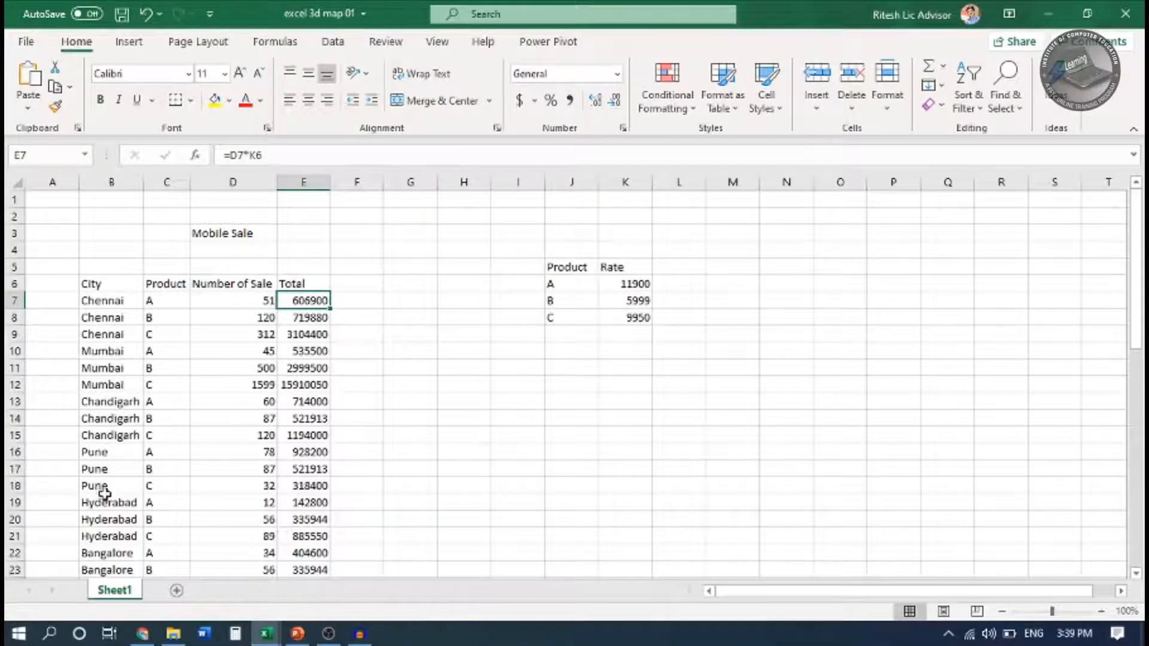
pyautogui.scroll(-3, 89, 390)
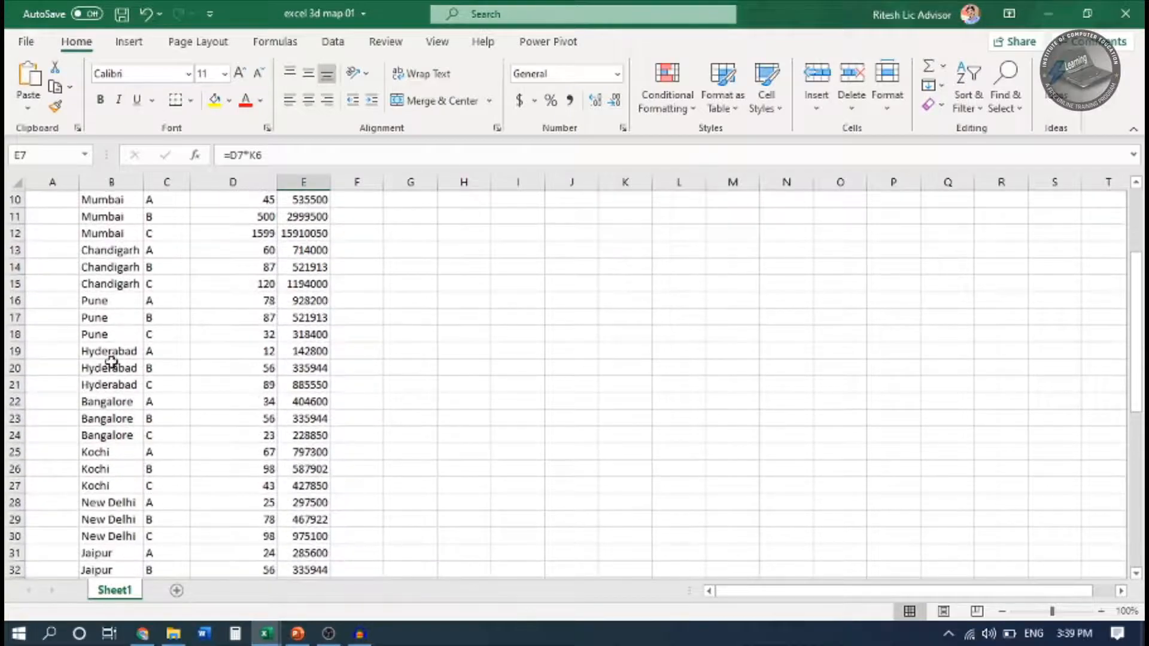
pyautogui.scroll(3, 597, 471)
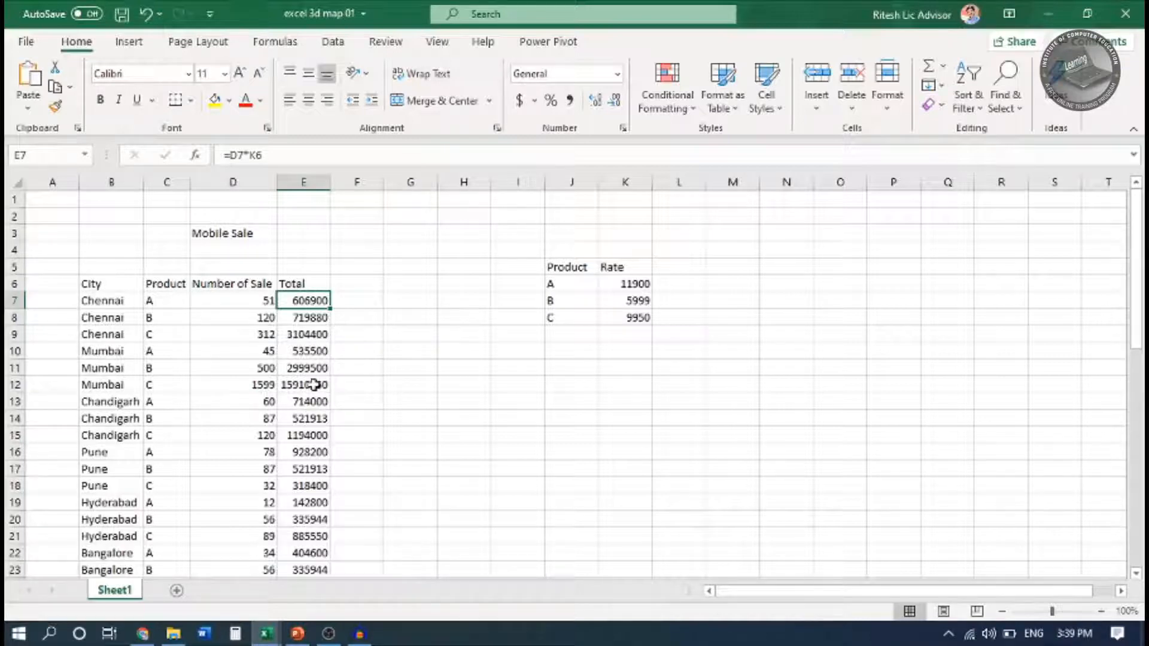
pyautogui.scroll(-5, 303, 336)
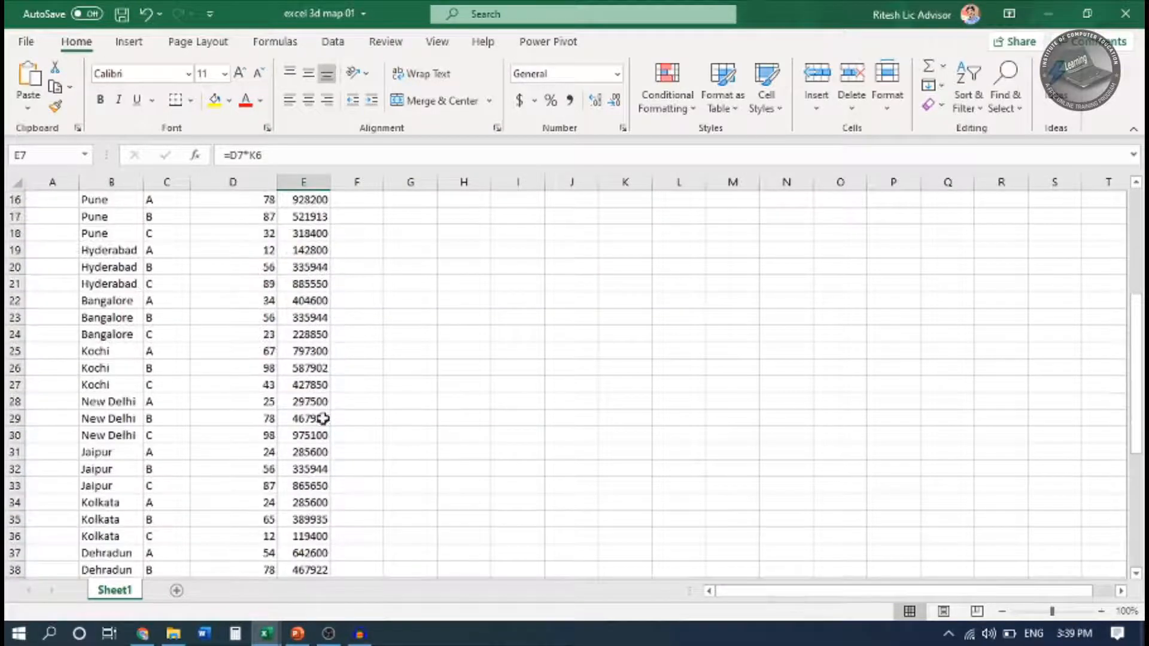
pyautogui.scroll(3, 273, 414)
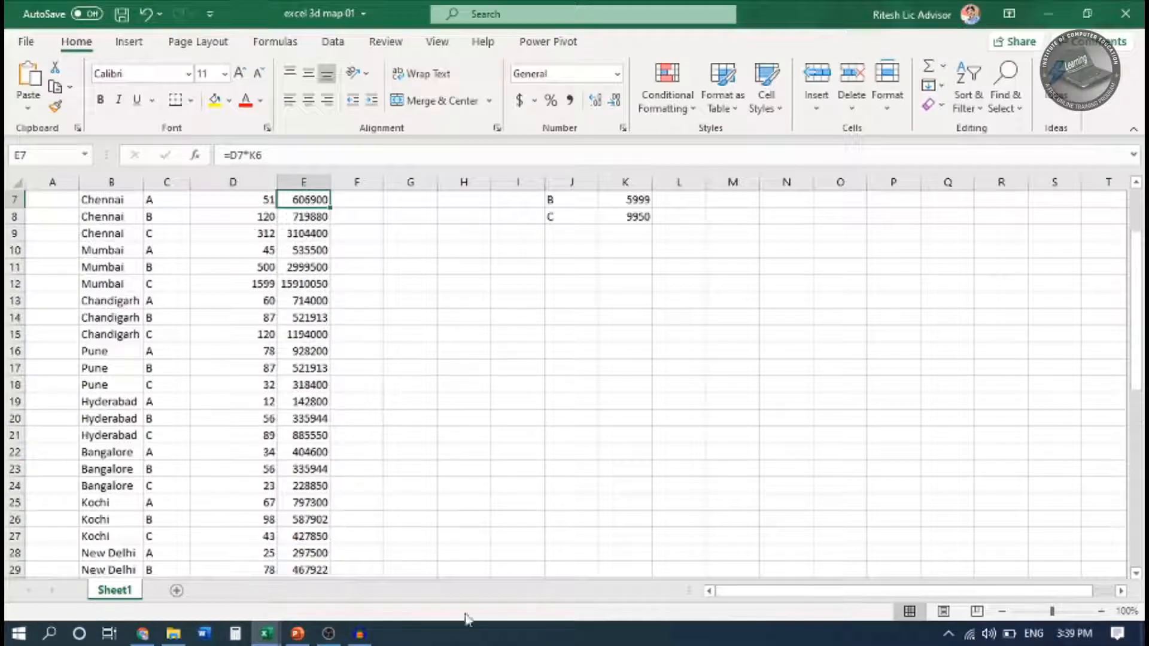
pyautogui.scroll(2, 353, 440)
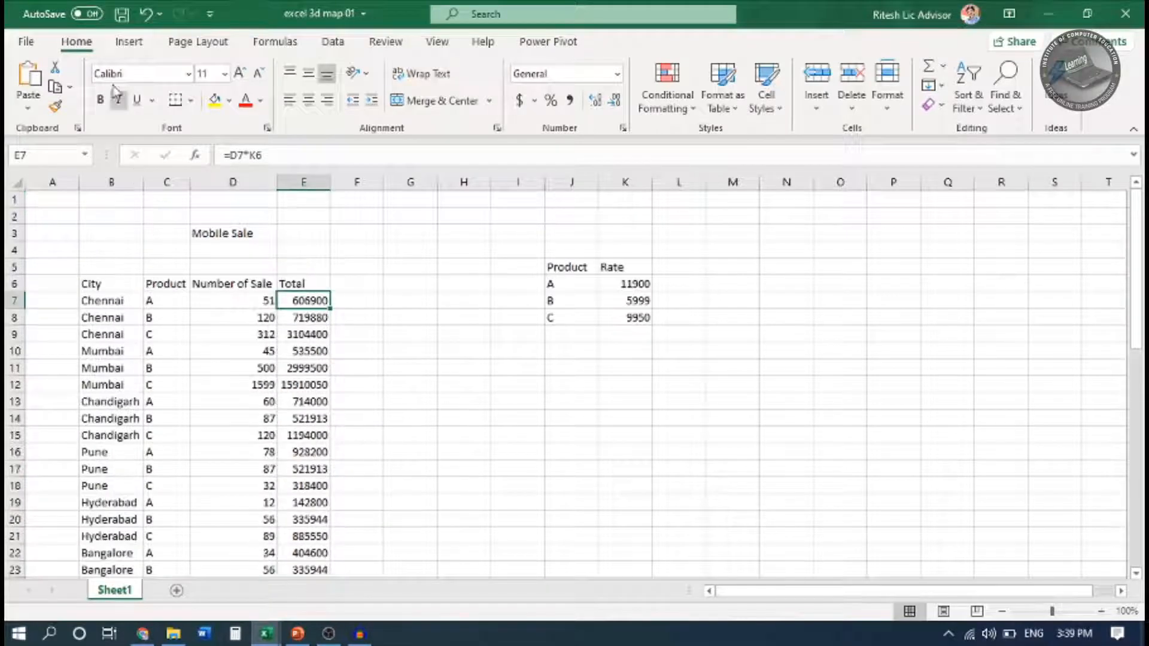
# Step: Convert the mobile sales range B6:E58 into a table that uses the first row as headers
pyautogui.click(130, 43)
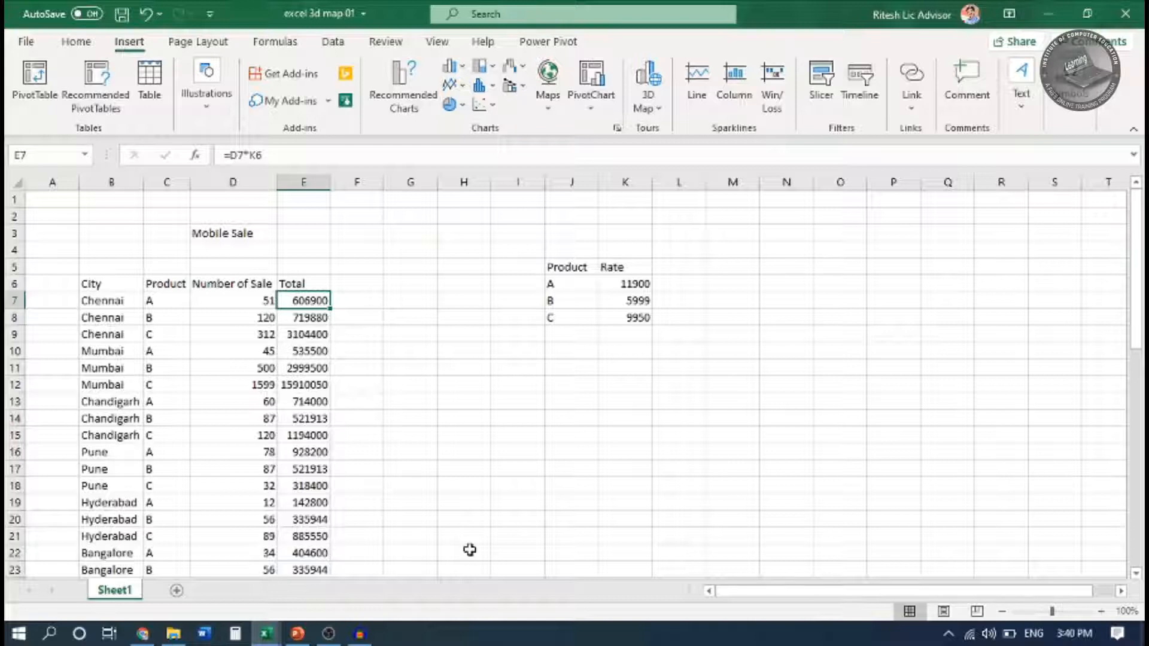
pyautogui.moveTo(127, 287); pyautogui.dragTo(313, 283)
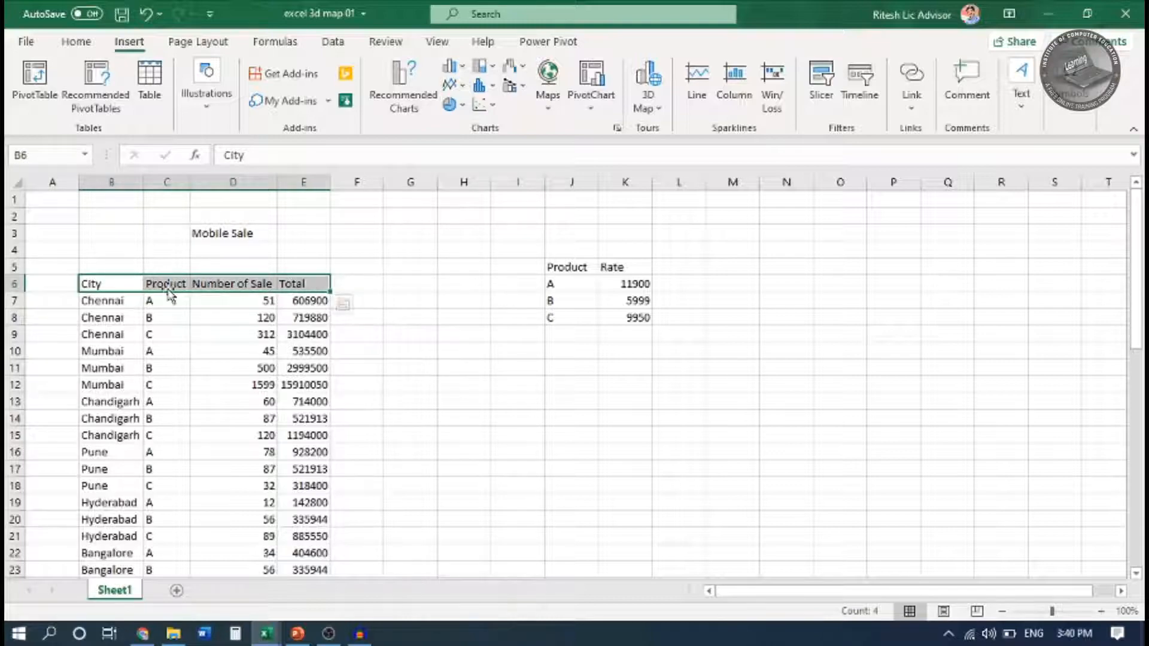
pyautogui.scroll(-1, 279, 310)
pyautogui.scroll(-1, 279, 311)
pyautogui.scroll(2, 279, 311)
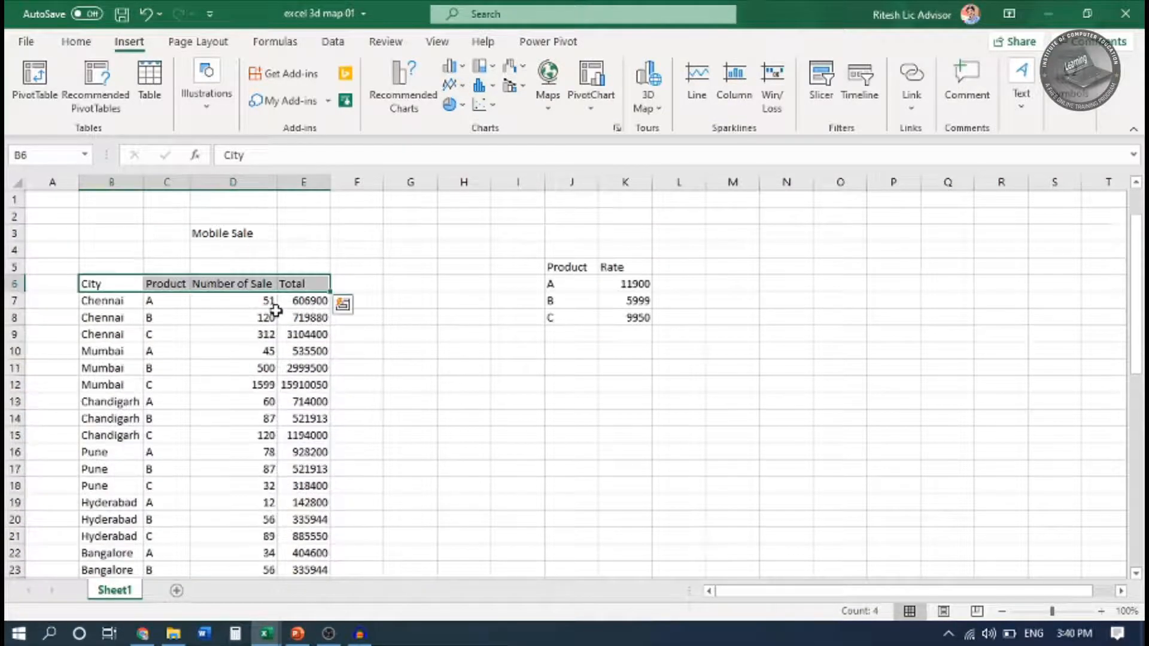
pyautogui.scroll(-8, 276, 310)
pyautogui.scroll(-7, 275, 310)
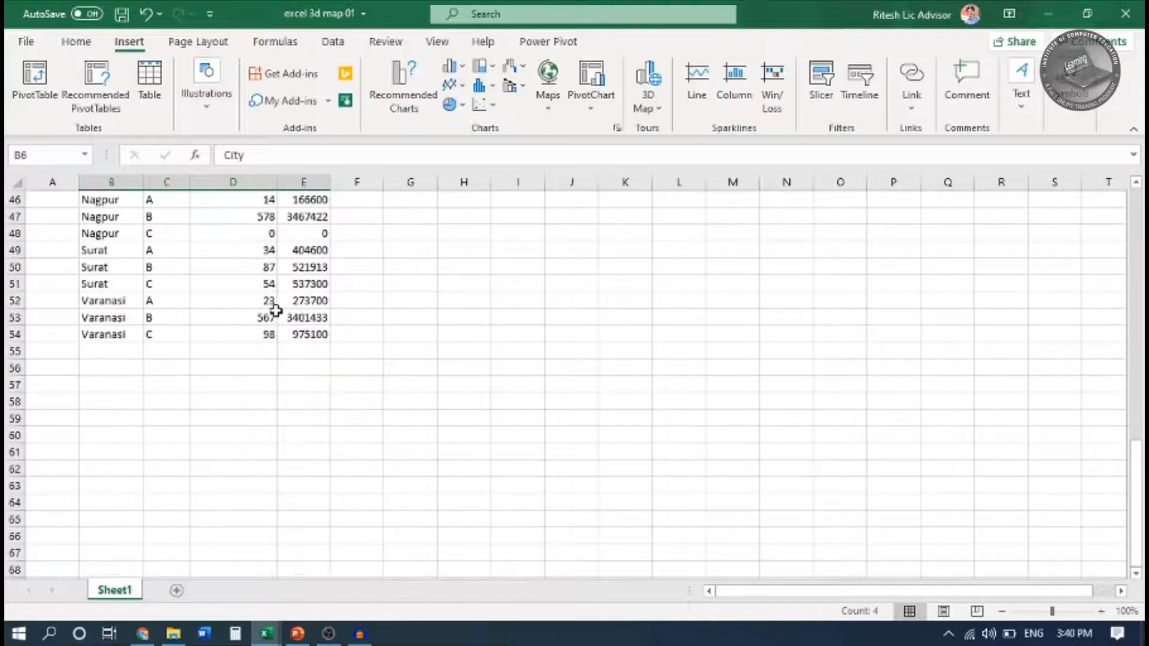
pyautogui.keyDown('shift'); pyautogui.click(313, 401); pyautogui.keyUp('shift')
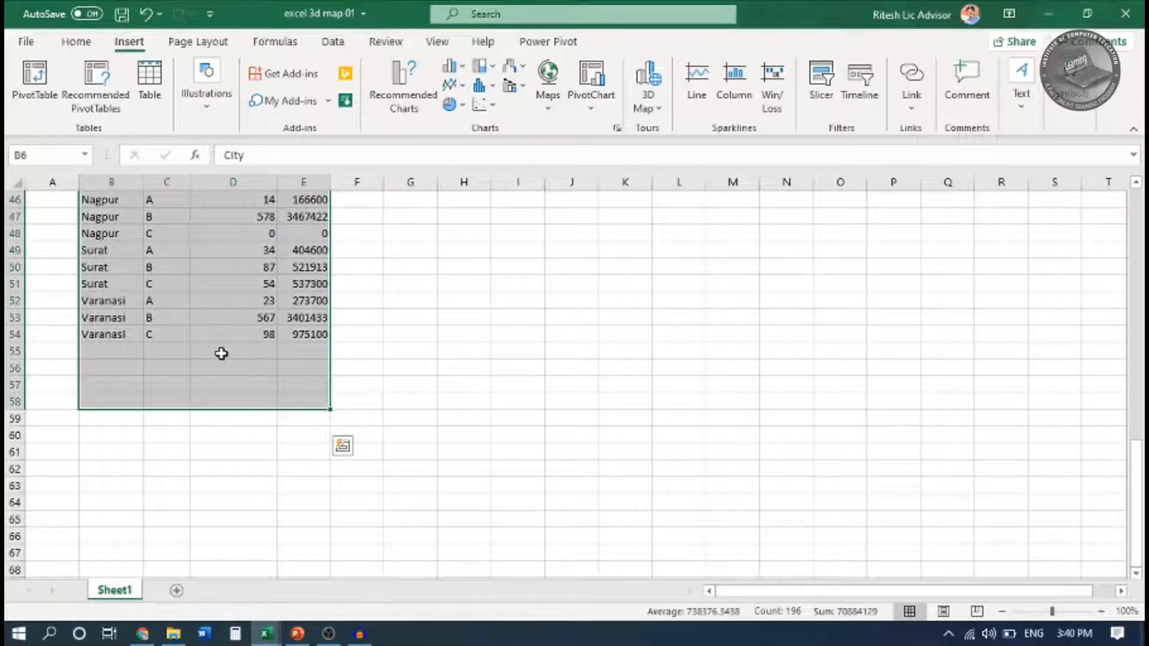
pyautogui.scroll(2, 200, 461)
pyautogui.scroll(-1, 160, 467)
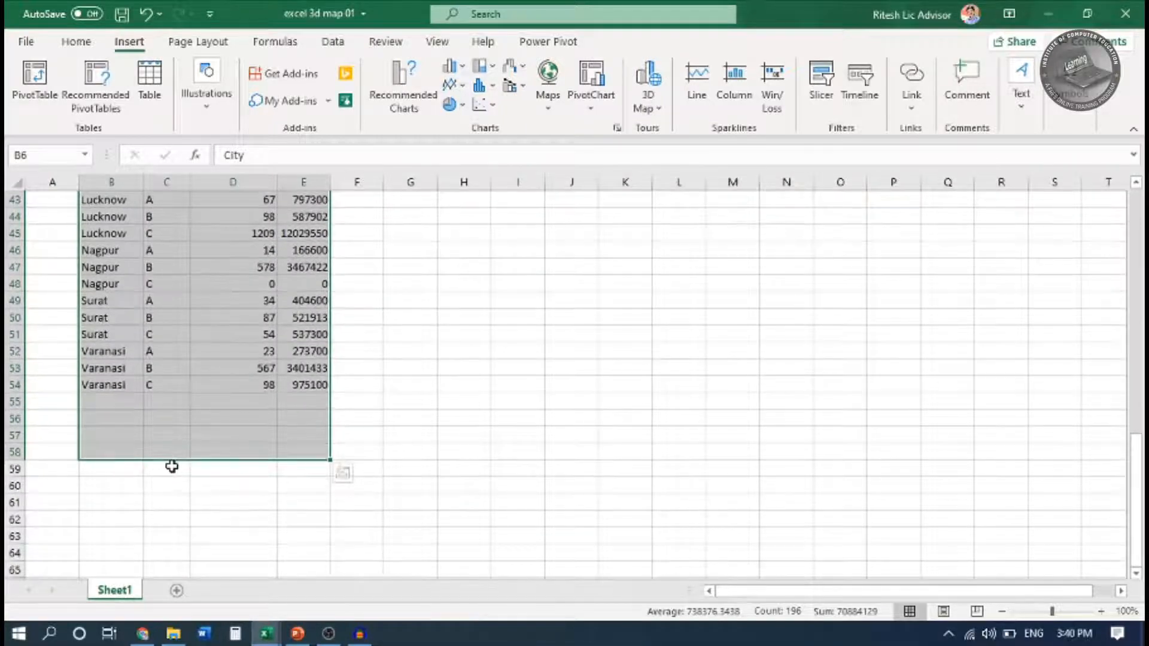
pyautogui.scroll(1, 172, 466)
pyautogui.scroll(13, 172, 466)
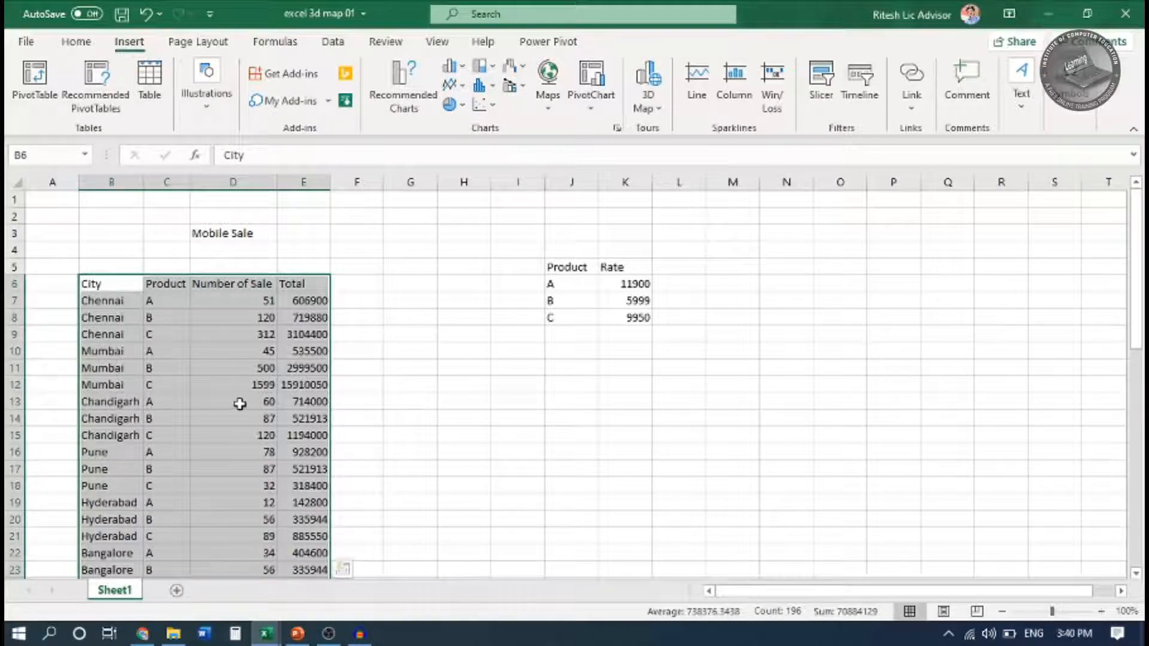
pyautogui.click(150, 81)
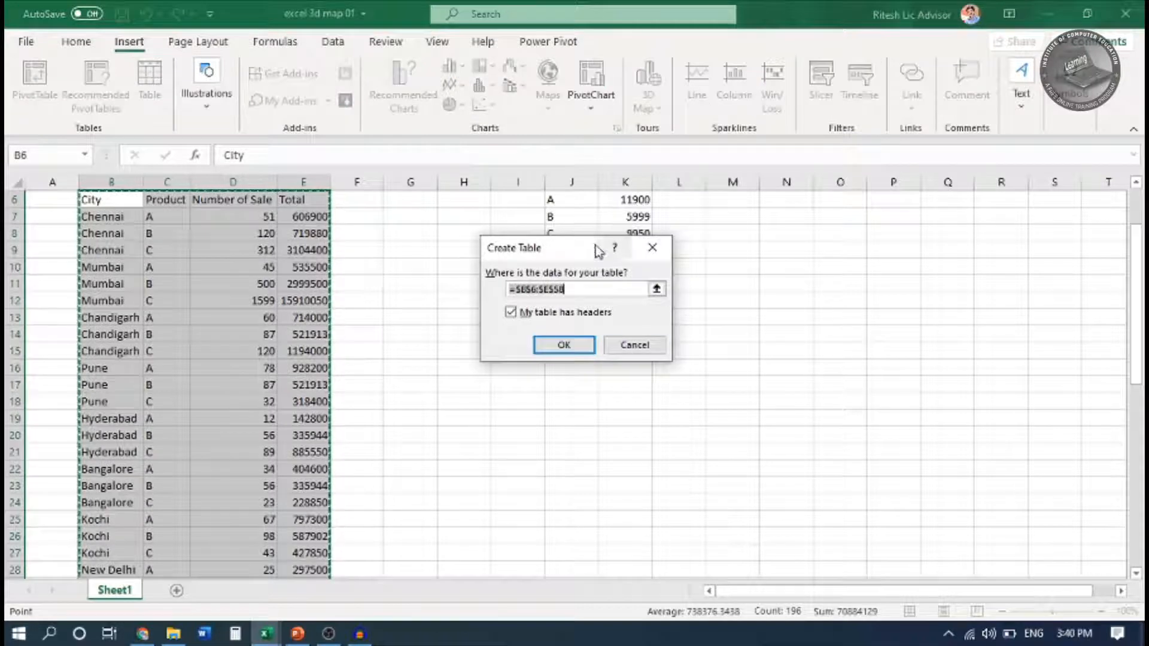
pyautogui.click(565, 346)
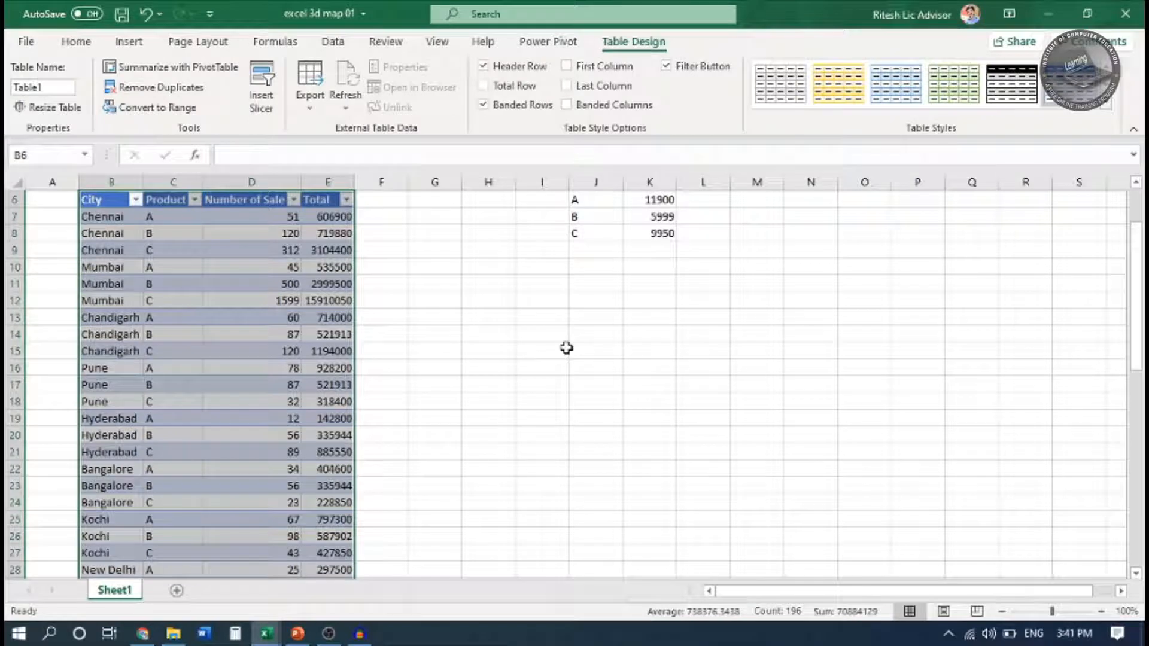
pyautogui.scroll(2, 185, 270)
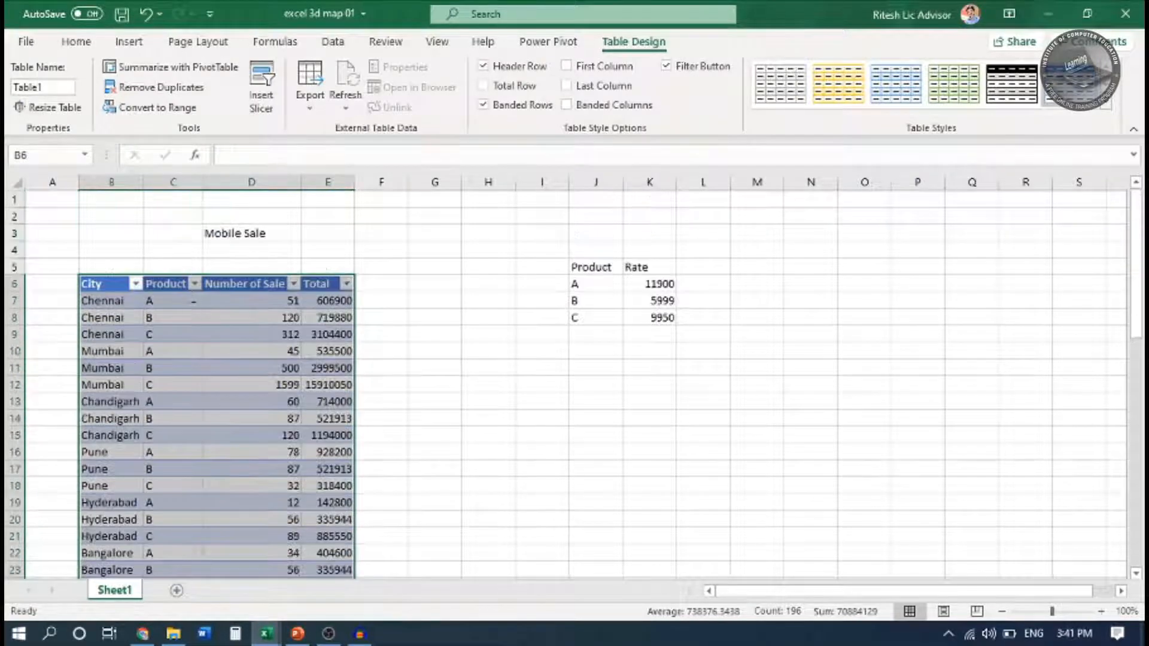
pyautogui.click(195, 370)
pyautogui.click(205, 385)
pyautogui.click(126, 362)
pyautogui.click(103, 319)
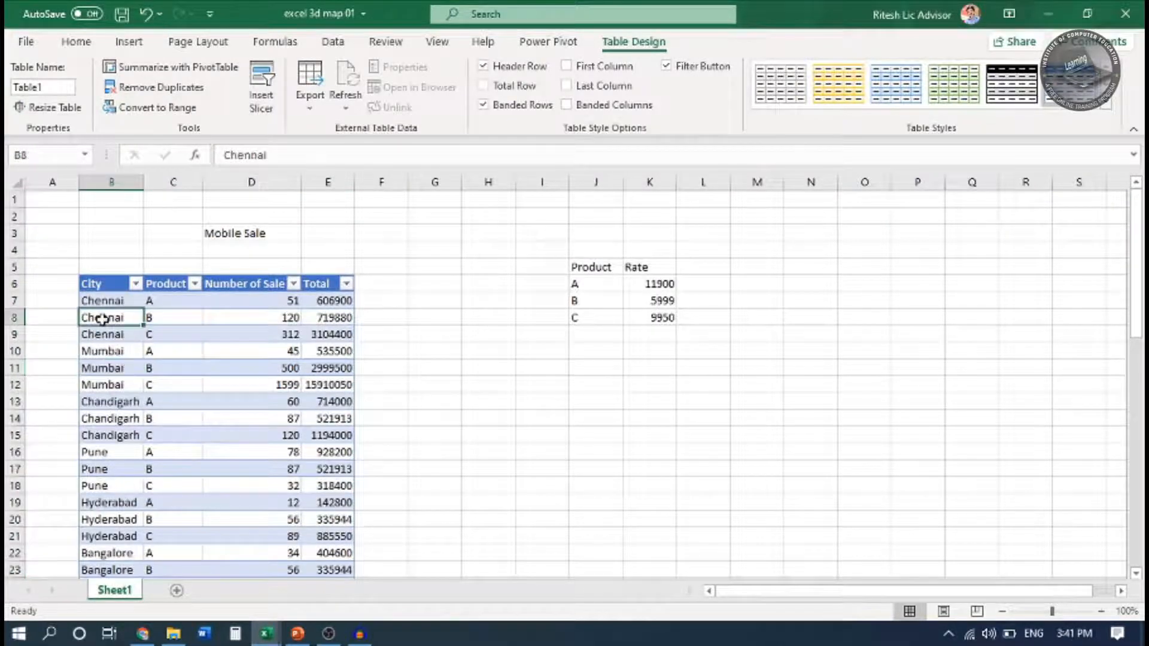
pyautogui.click(105, 304)
pyautogui.click(96, 370)
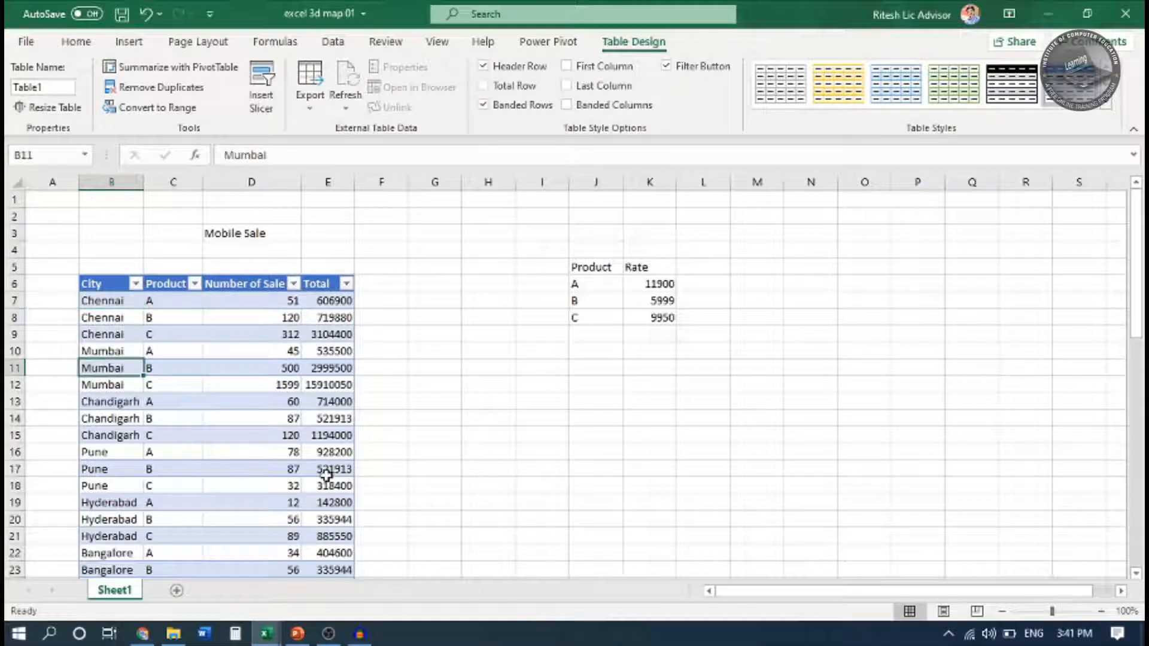
pyautogui.click(187, 501)
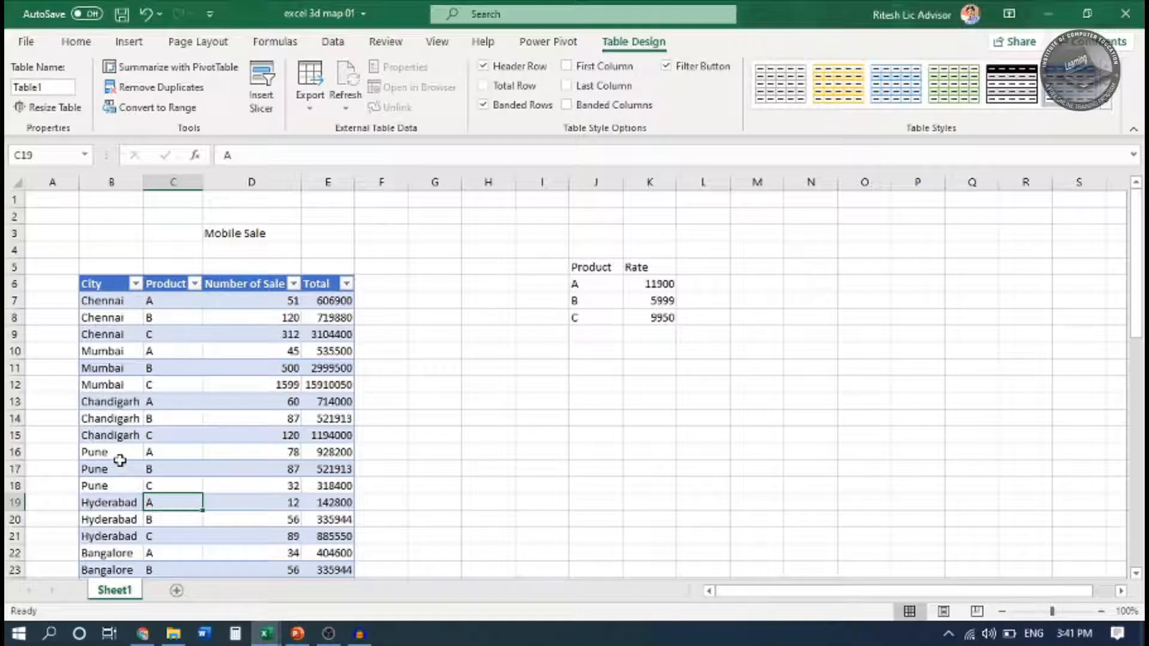
# Step: Launch 3D Maps from within the sales table and create a new tour
pyautogui.click(154, 469)
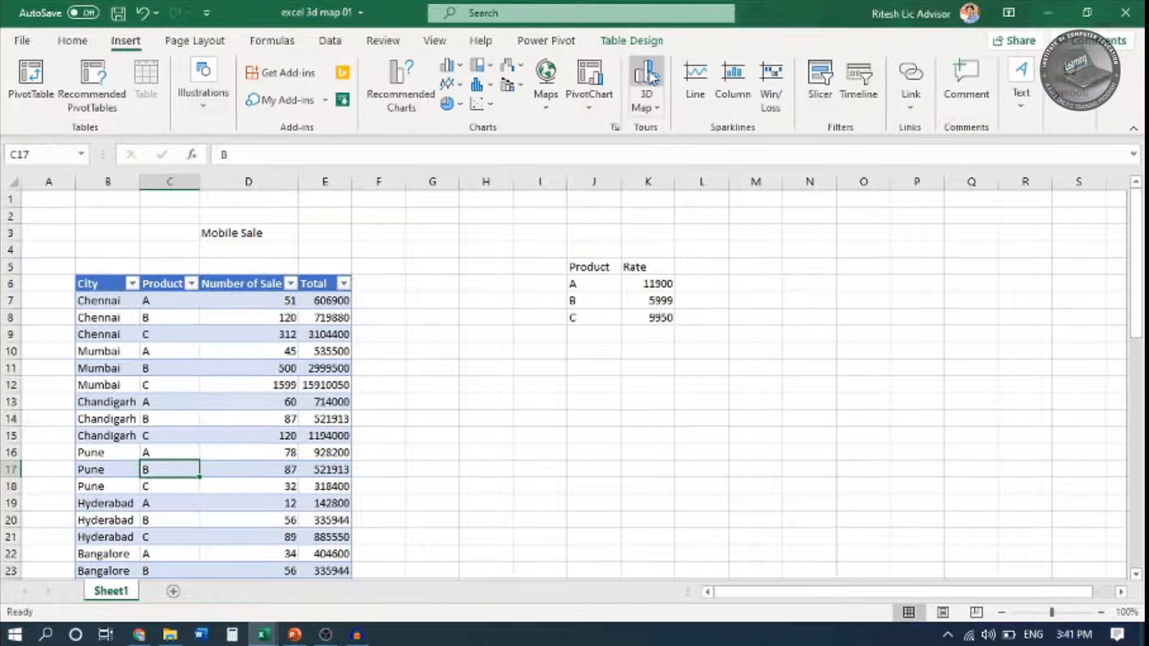
pyautogui.click(650, 76)
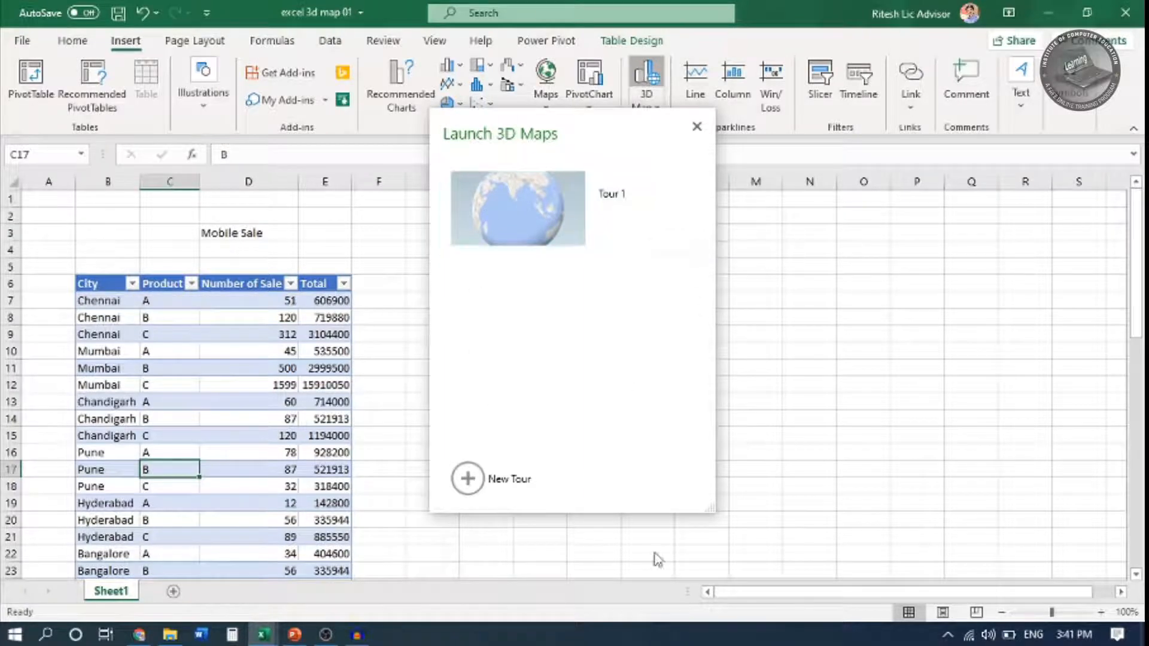
pyautogui.click(467, 482)
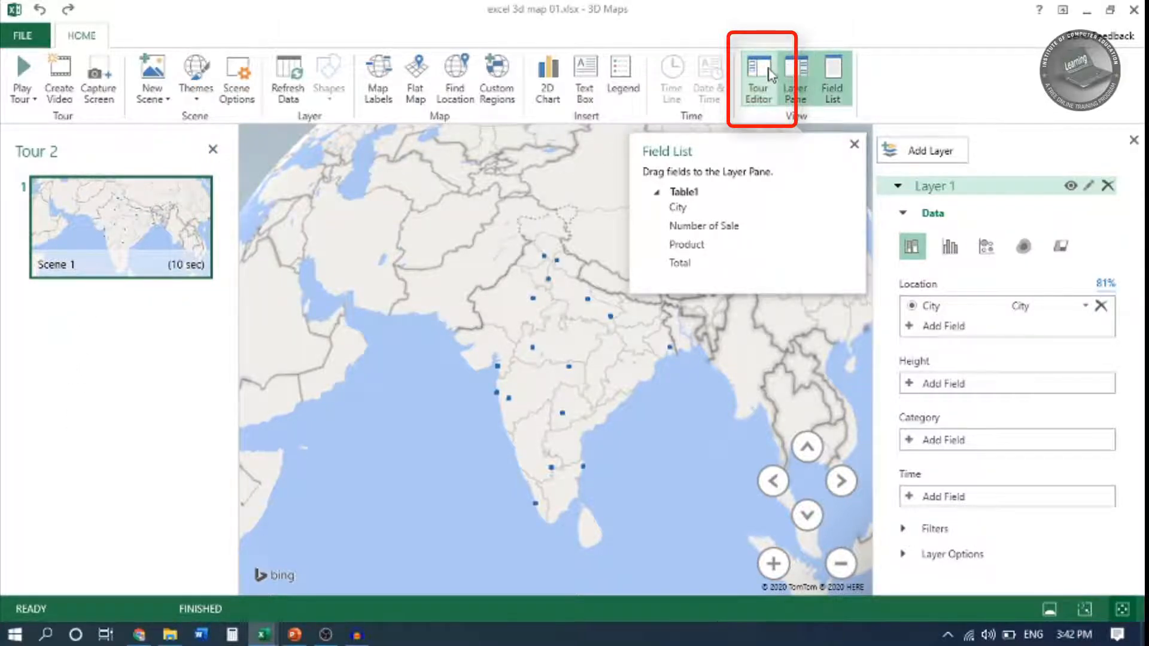
# Step: Hide and show again the Tour Editor, the Layer Pane and the Field List, one after another
pyautogui.click(755, 84)
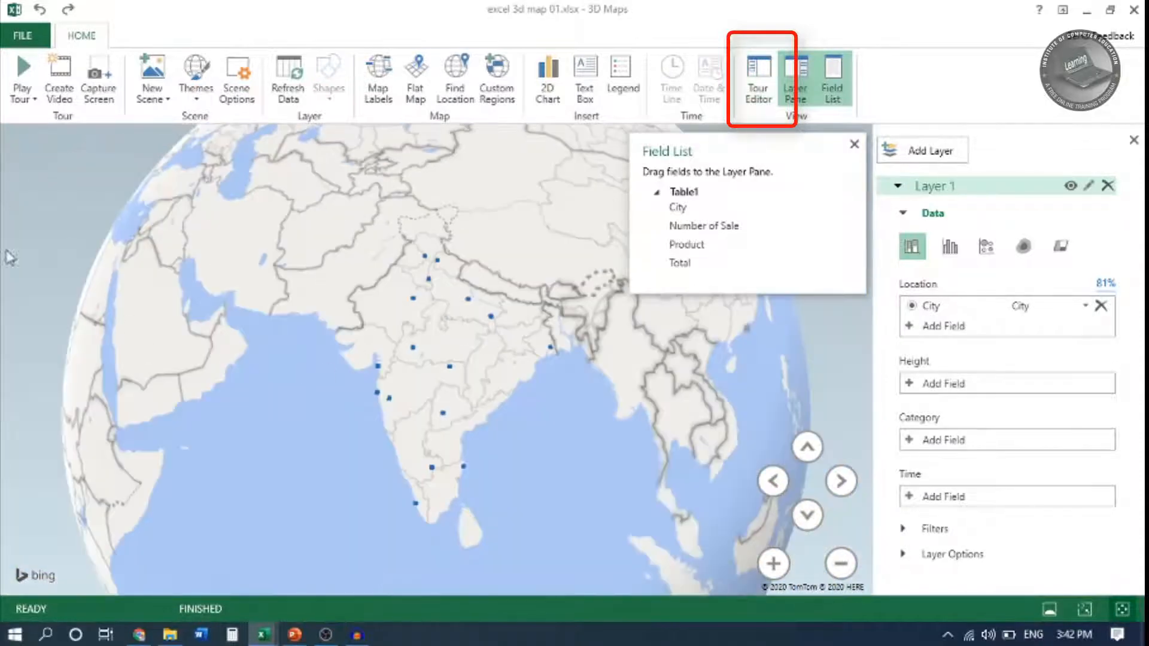
pyautogui.click(759, 75)
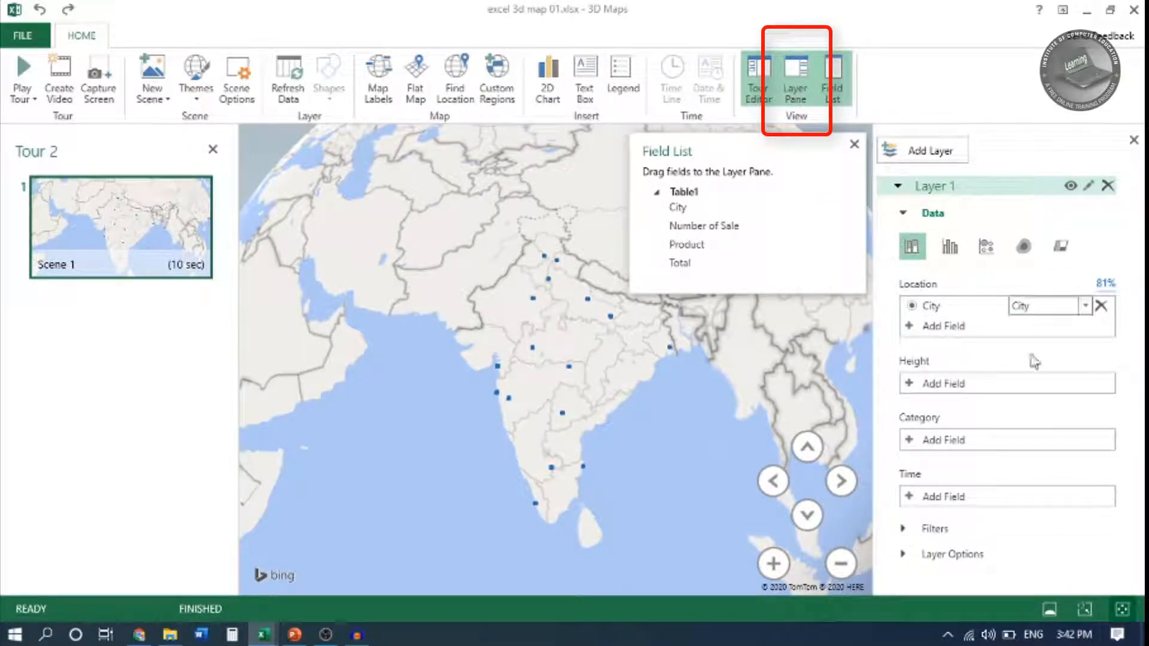
pyautogui.click(797, 83)
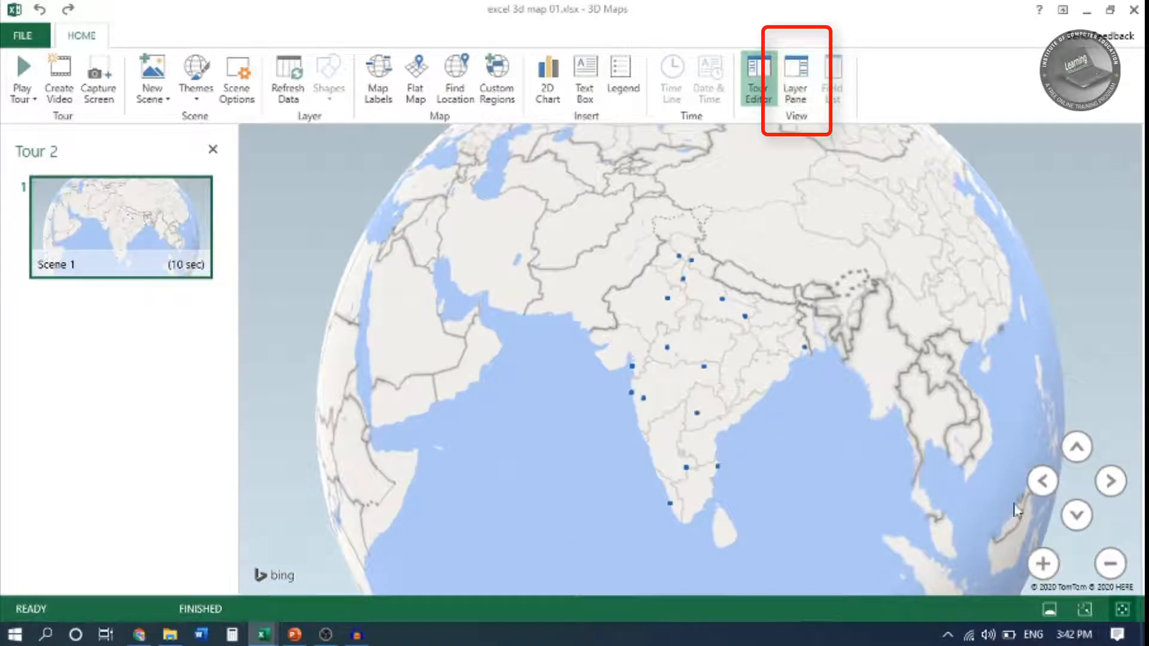
pyautogui.click(792, 85)
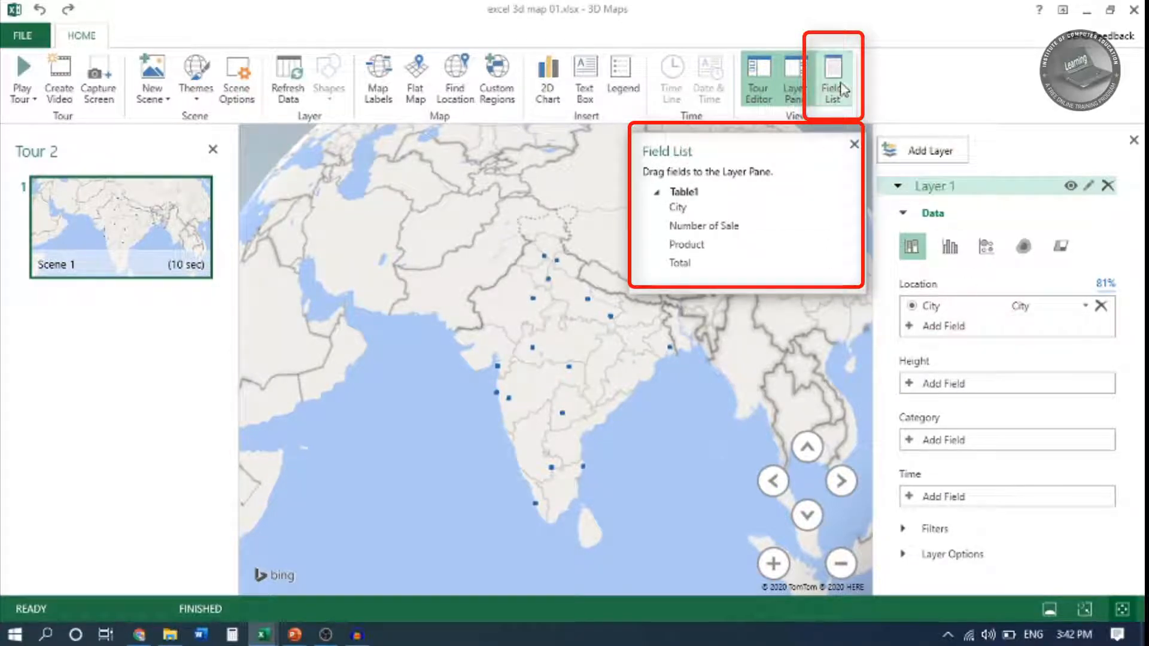
pyautogui.click(836, 89)
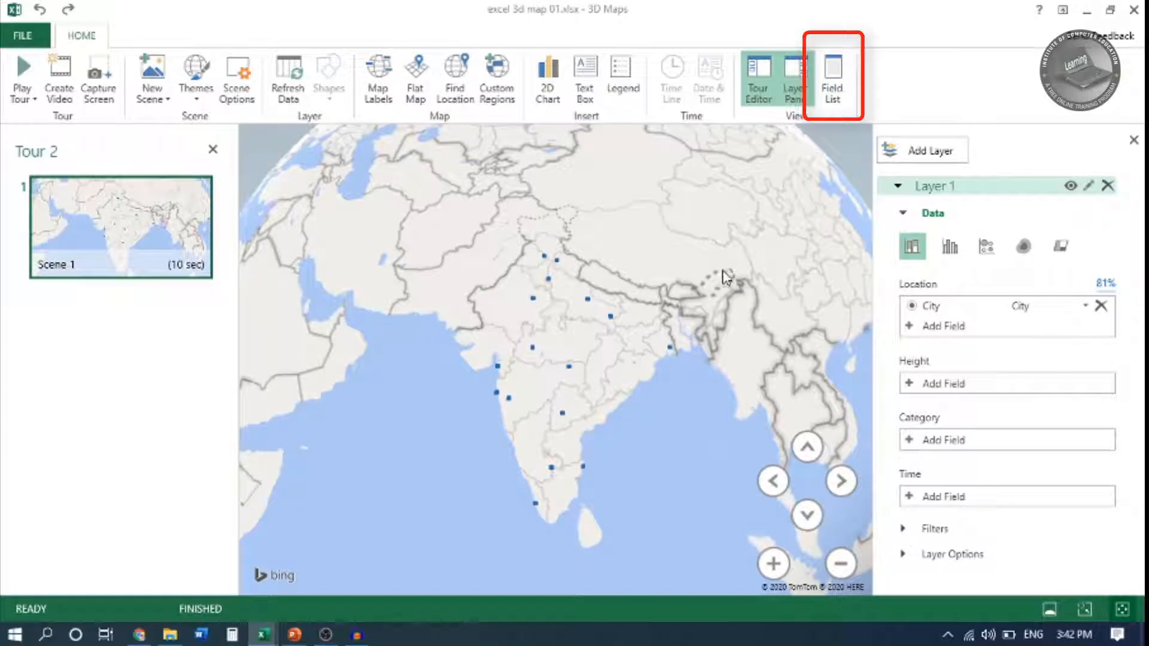
pyautogui.click(831, 91)
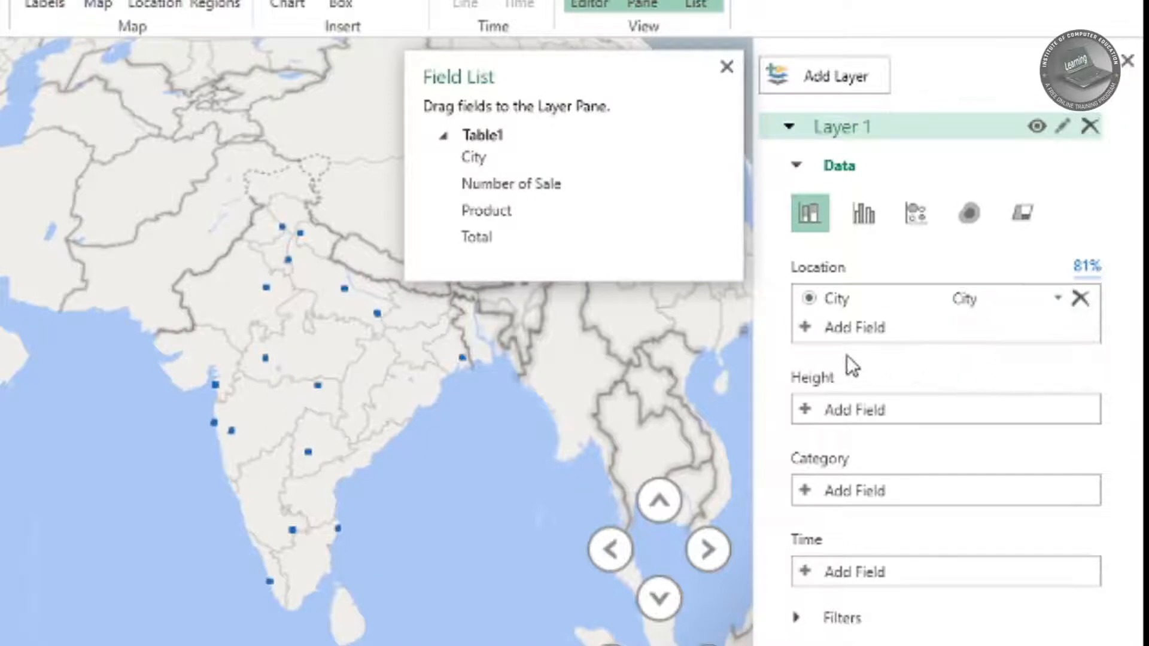
# Step: Use Number of Sale as the layer's height field and Product as its category field
pyautogui.click(837, 331)
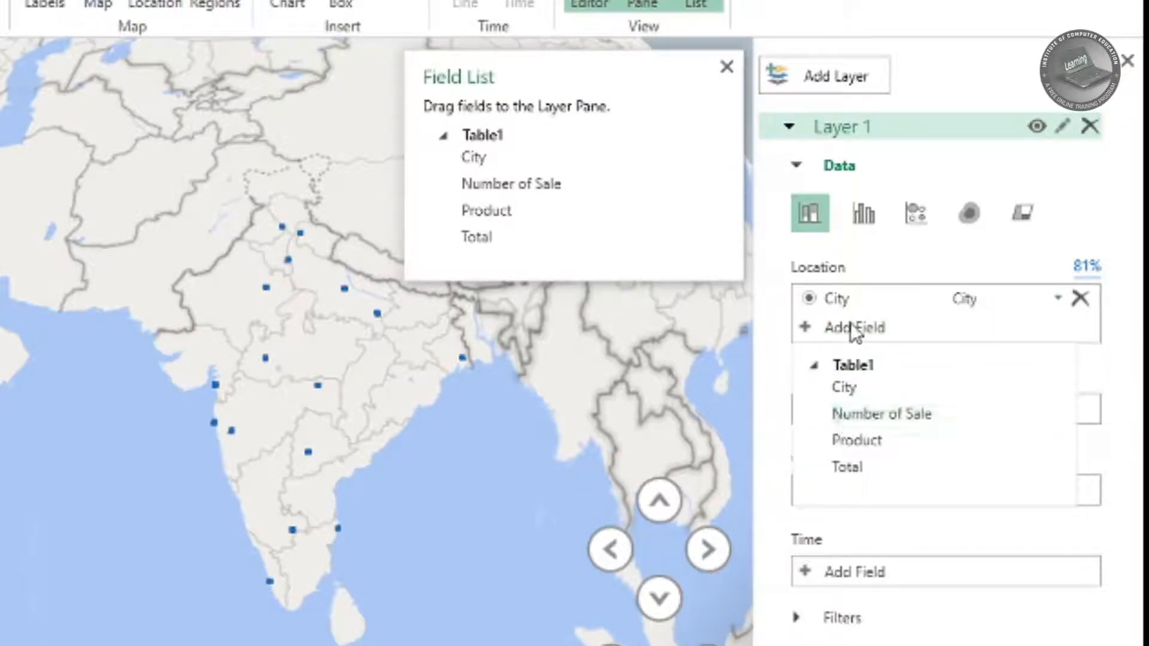
pyautogui.click(887, 249)
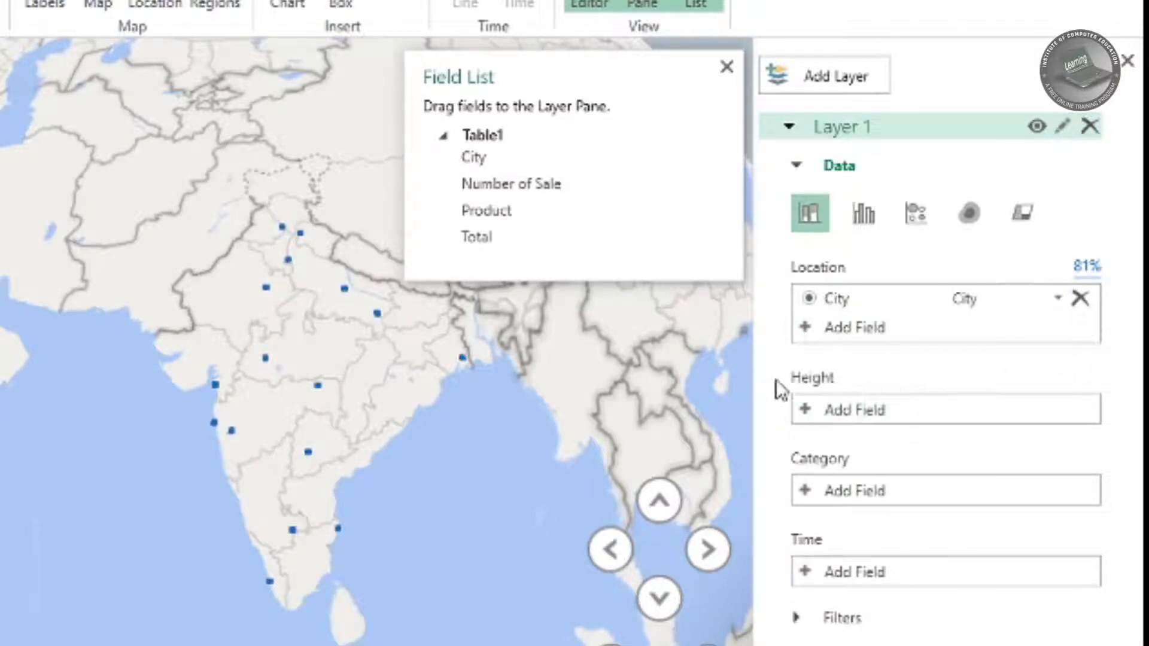
pyautogui.click(817, 410)
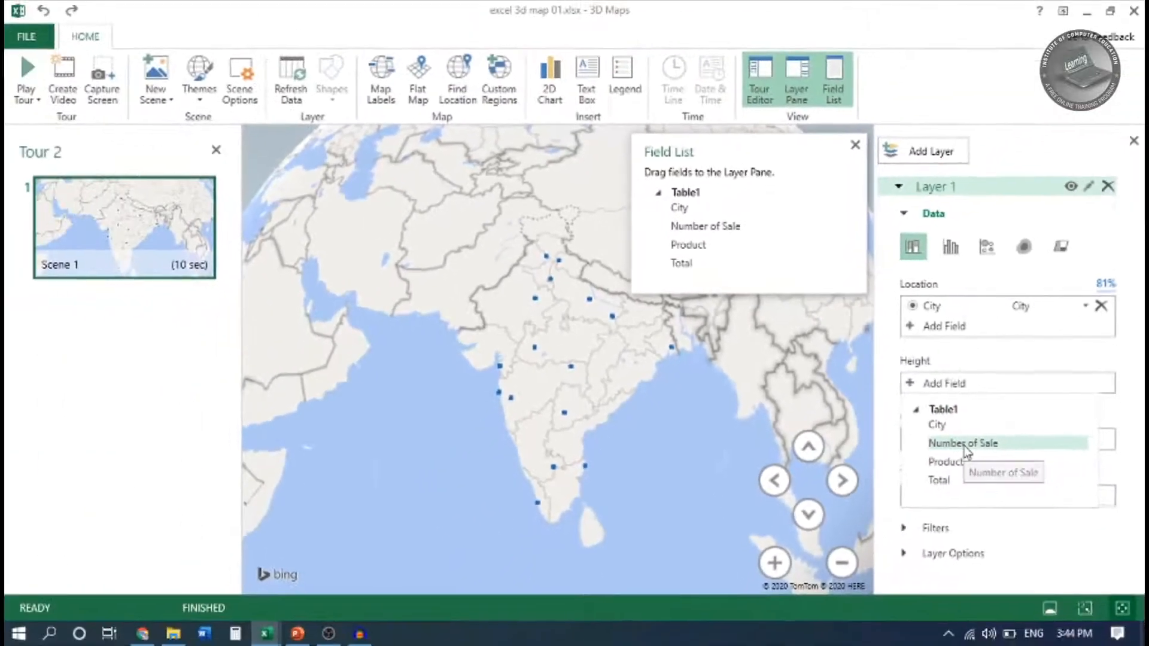
pyautogui.click(963, 444)
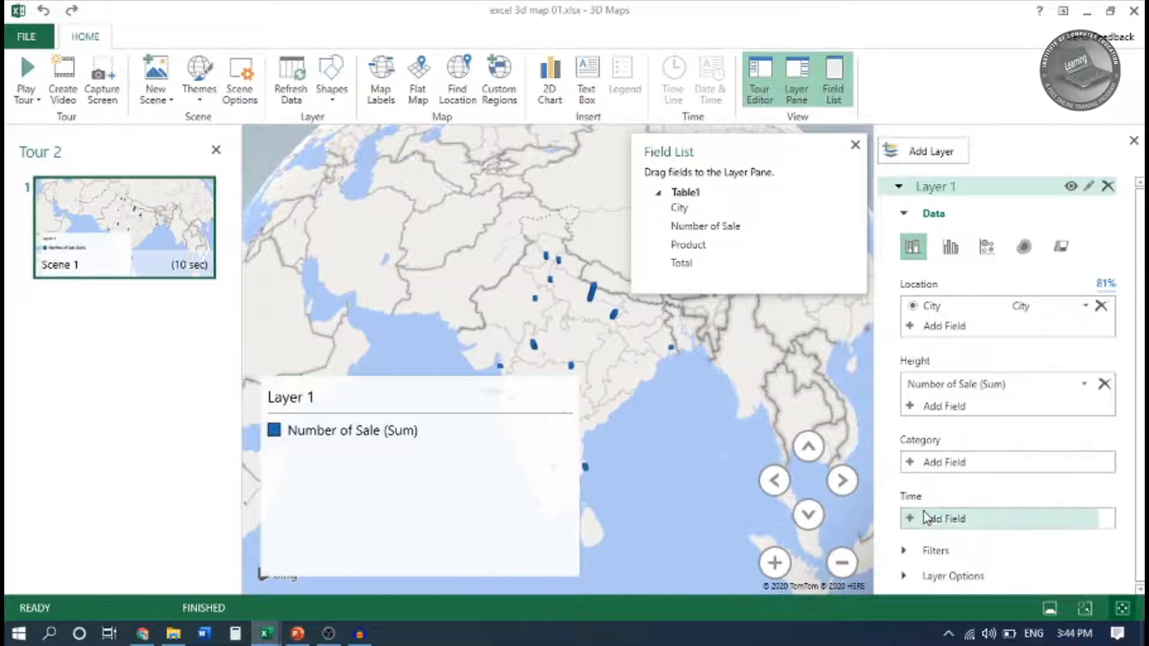
pyautogui.click(912, 467)
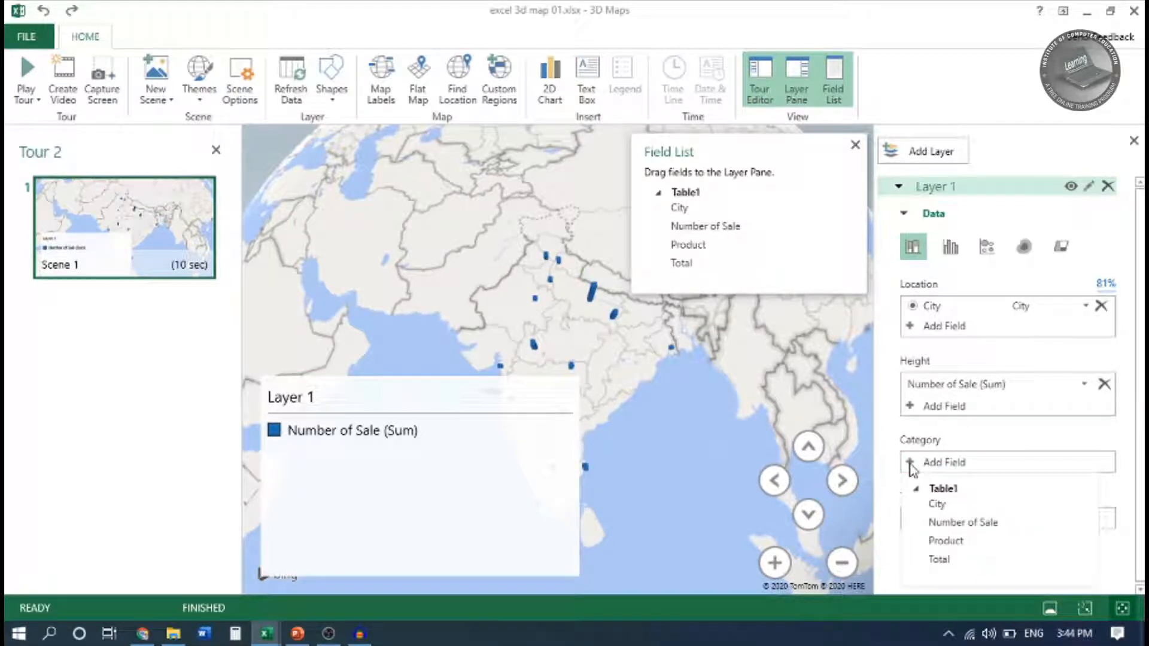
pyautogui.click(944, 542)
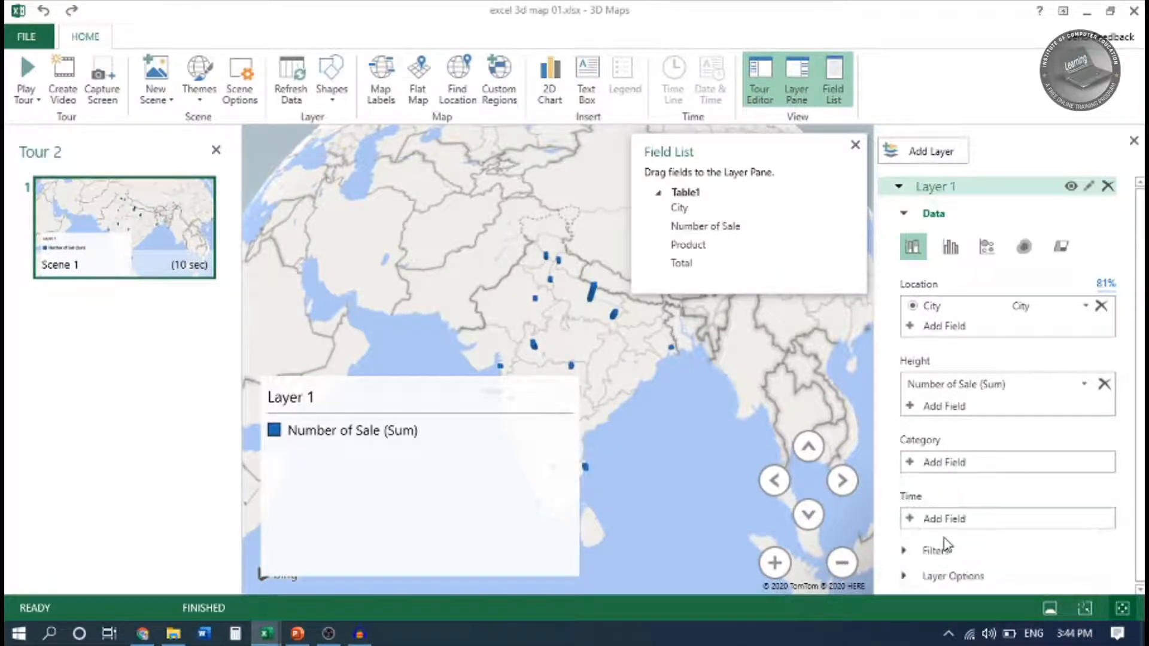
# Step: Shrink the Layer 1 legend to a narrow box, move it to the map's corner, and hide the Field List
pyautogui.click(381, 445)
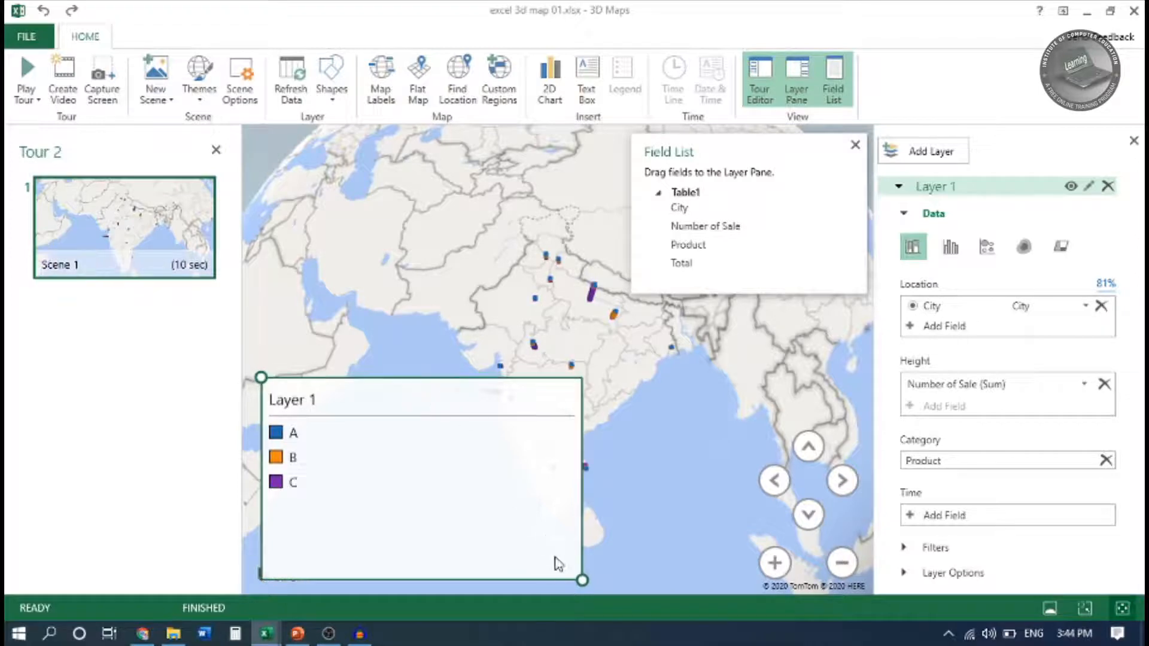
pyautogui.moveTo(583, 580); pyautogui.dragTo(324, 575)
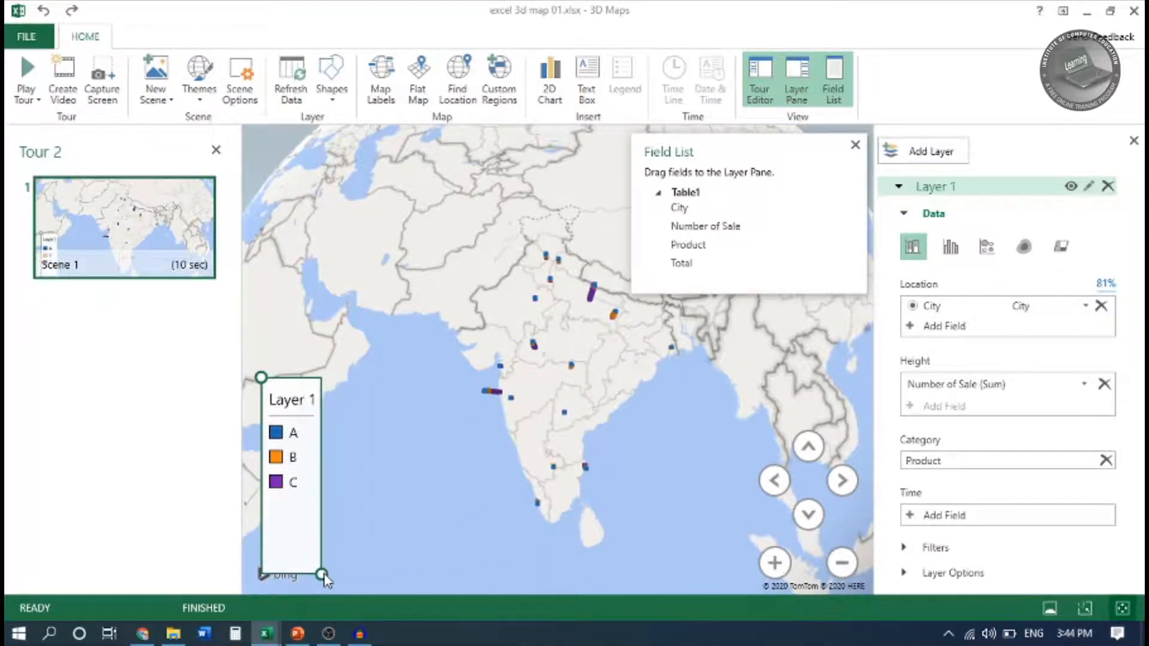
pyautogui.moveTo(290, 402); pyautogui.dragTo(267, 436)
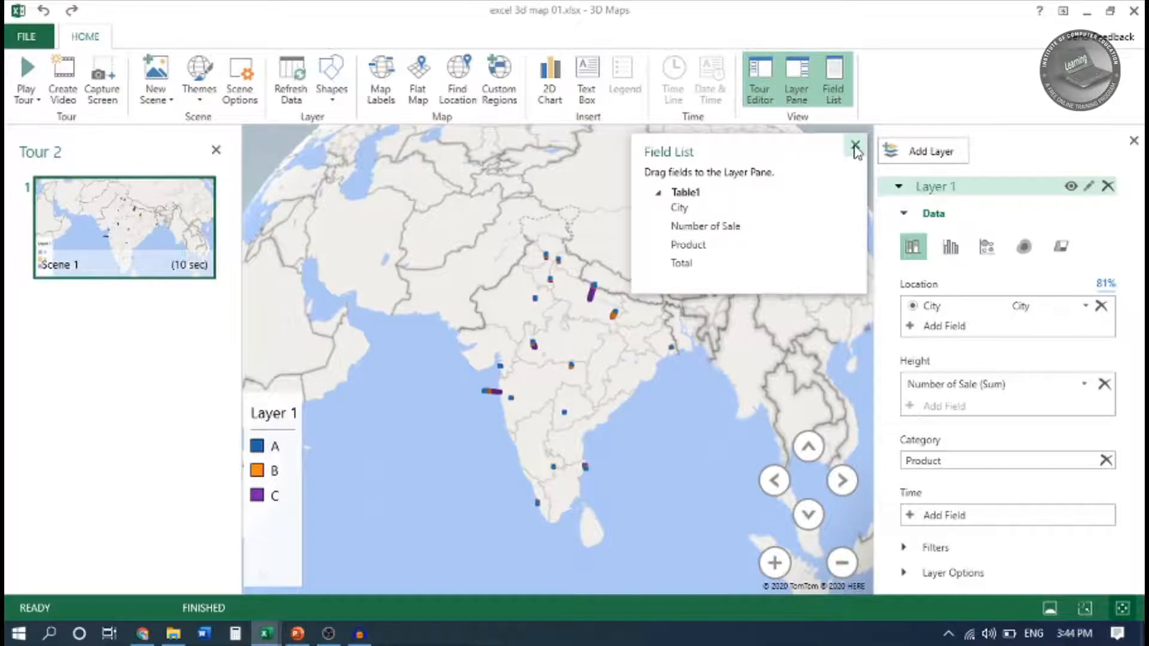
pyautogui.click(834, 81)
# Step: Turn on the map labels so that places on the globe are named
pyautogui.moveTo(563, 419); pyautogui.dragTo(619, 268)
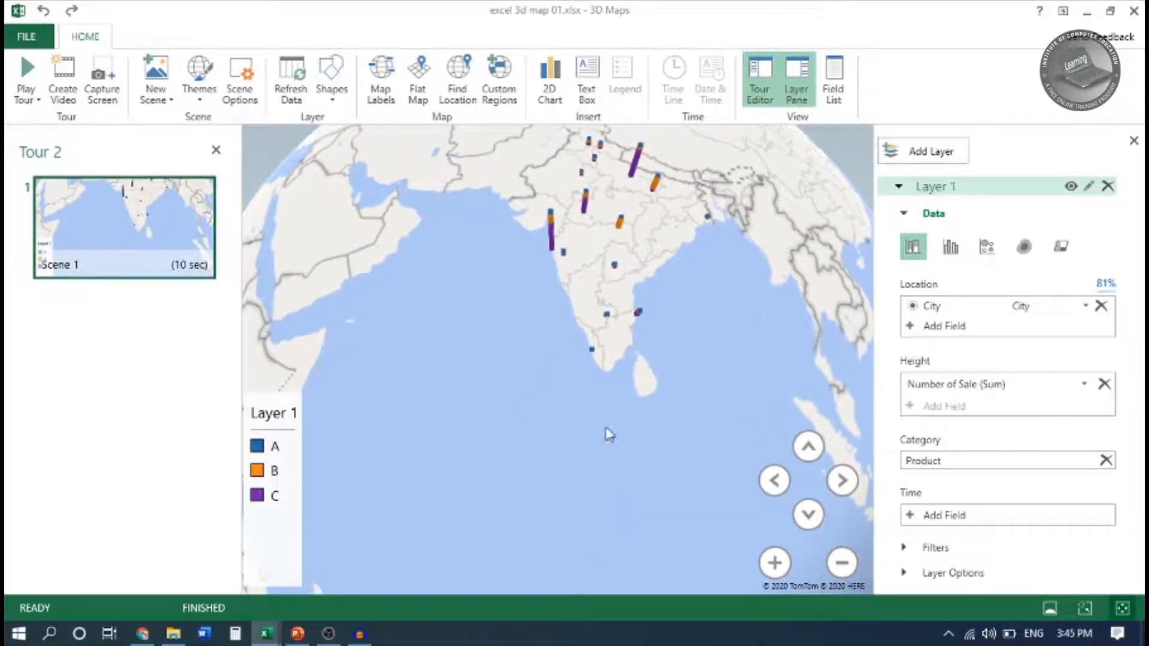
pyautogui.moveTo(529, 390); pyautogui.dragTo(584, 428)
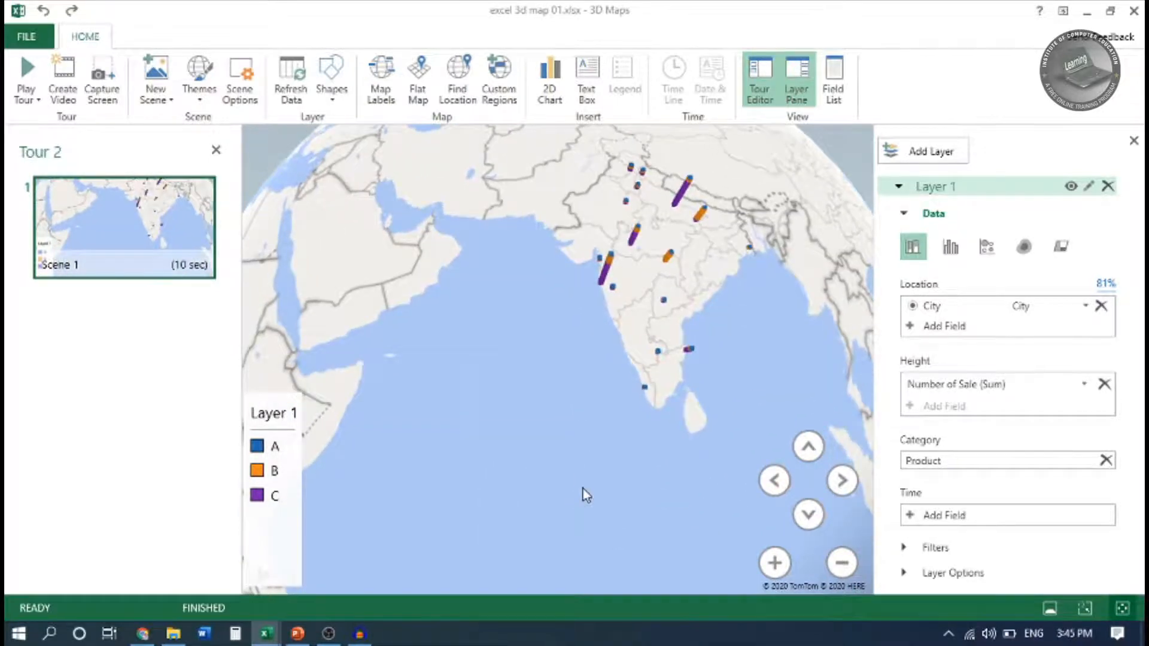
pyautogui.scroll(5, 661, 300)
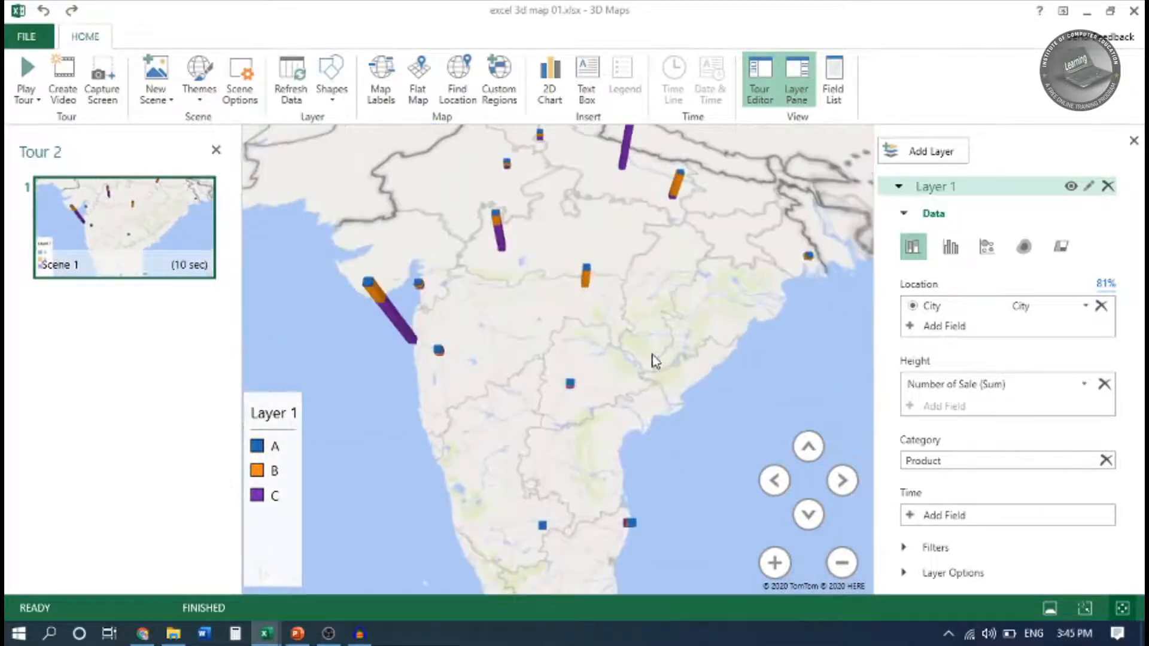
pyautogui.moveTo(616, 413); pyautogui.dragTo(750, 396)
pyautogui.moveTo(462, 316); pyautogui.dragTo(546, 498)
pyautogui.moveTo(420, 423); pyautogui.dragTo(527, 342)
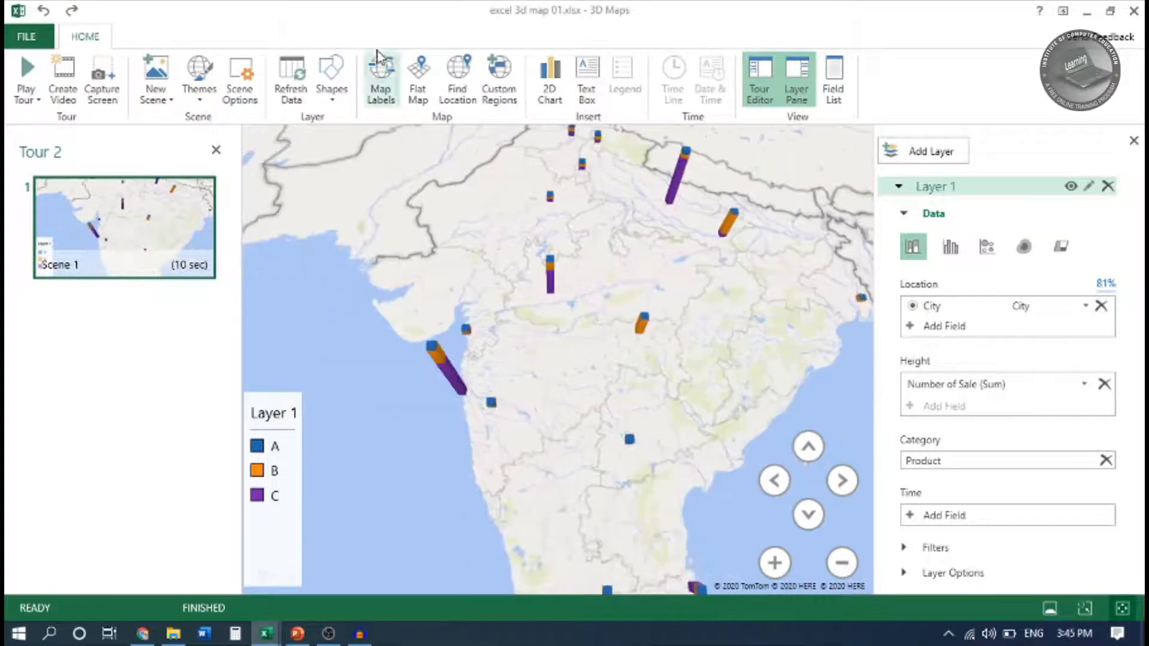
pyautogui.click(380, 81)
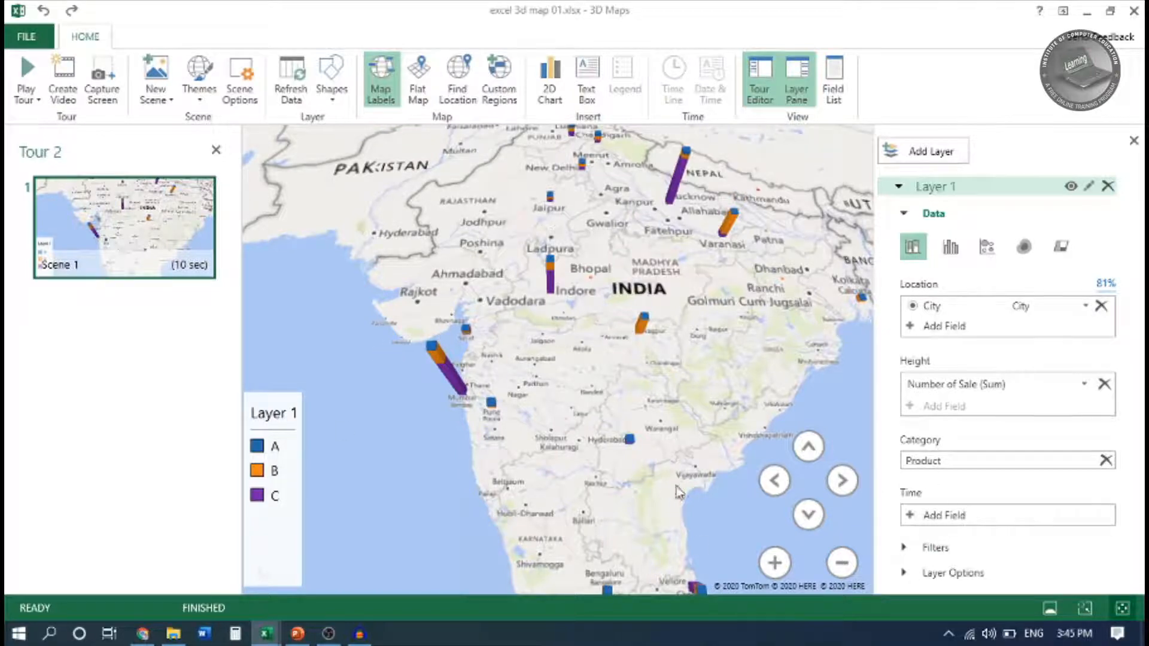
# Step: Check the stacked column at Lucknow and change Layer 1's visualization to clustered columns
pyautogui.moveTo(698, 403); pyautogui.dragTo(609, 529)
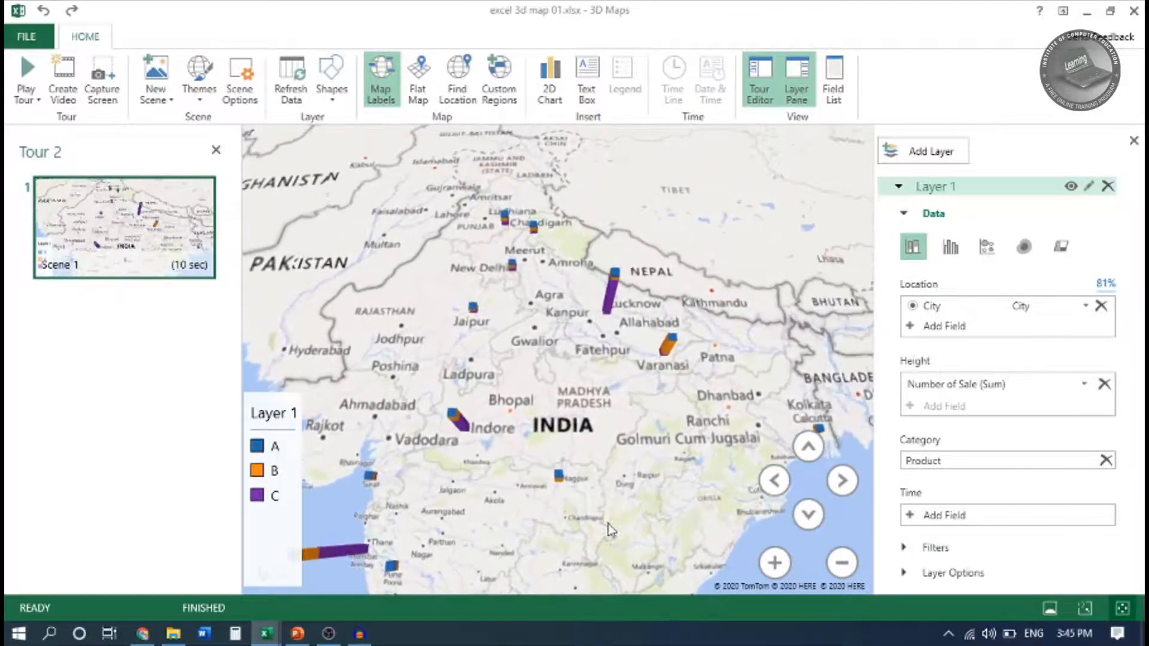
pyautogui.scroll(5, 599, 341)
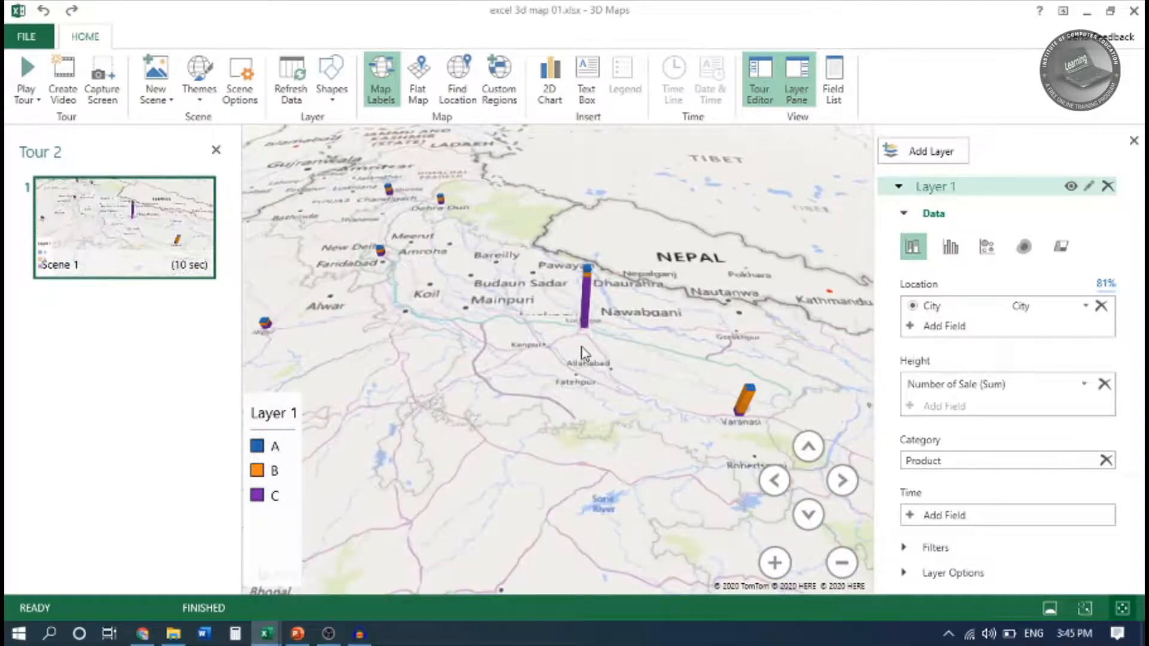
pyautogui.scroll(2, 584, 353)
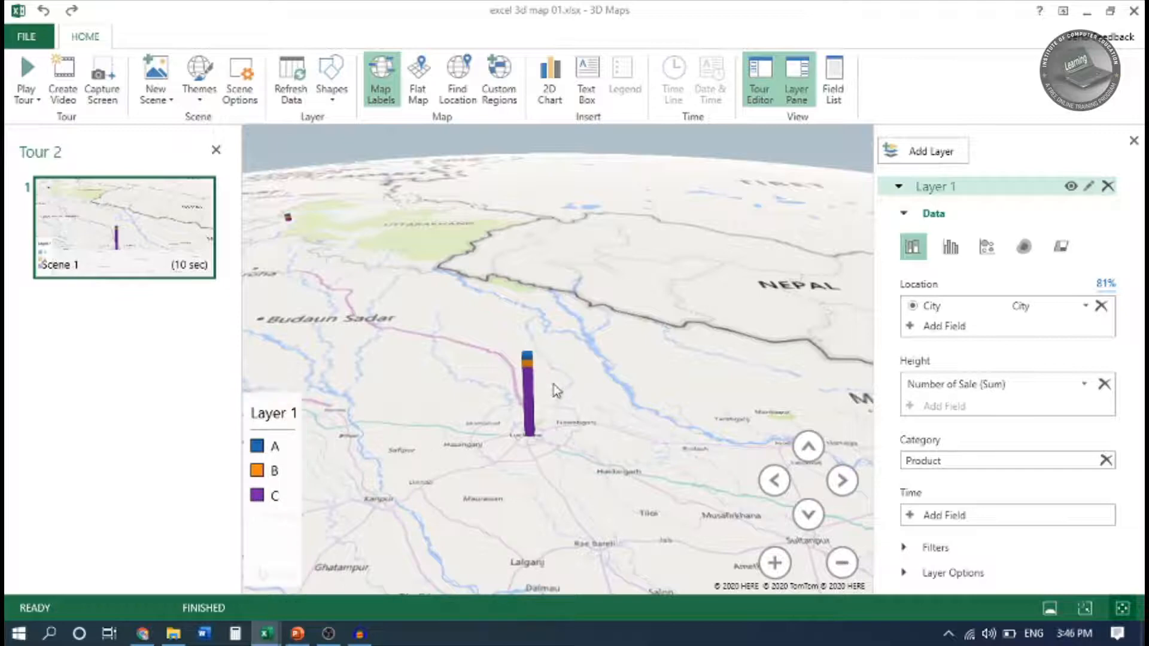
pyautogui.moveTo(529, 385)
pyautogui.click(951, 247)
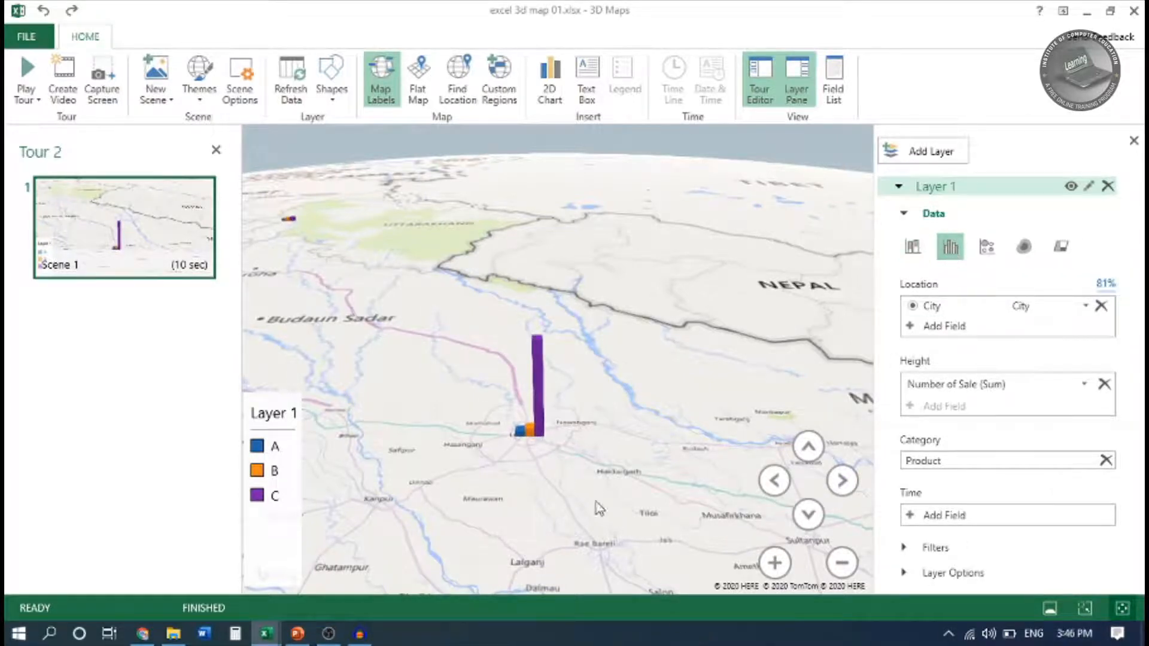
# Step: Examine the clustered product columns of the cities across India, from Lucknow and Varanasi to Mumbai, Bengaluru and Chennai
pyautogui.moveTo(520, 439)
pyautogui.scroll(-5, 711, 522)
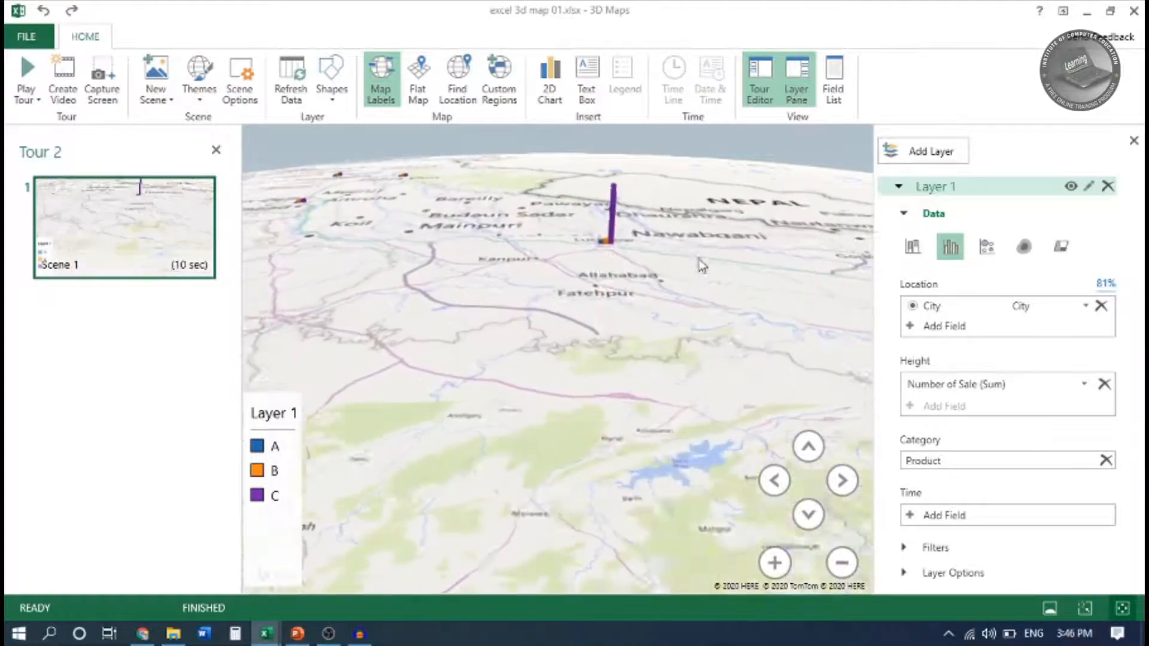
pyautogui.moveTo(666, 548); pyautogui.dragTo(602, 297)
pyautogui.moveTo(753, 413); pyautogui.dragTo(583, 358)
pyautogui.moveTo(833, 305); pyautogui.dragTo(631, 458)
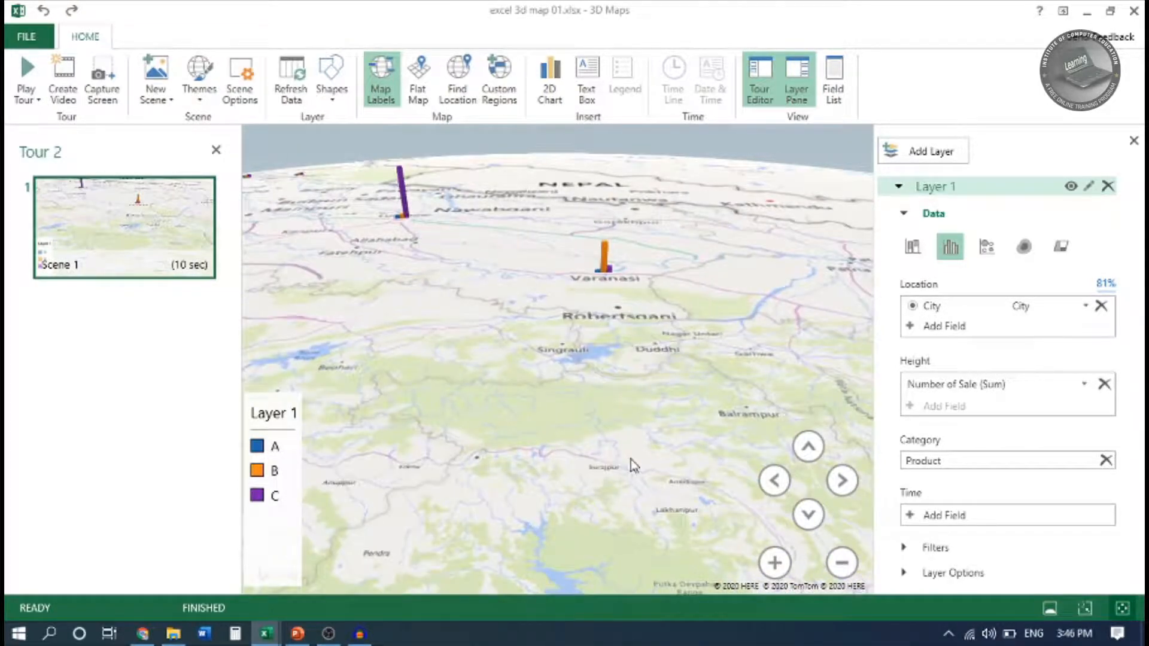
pyautogui.scroll(3, 631, 459)
pyautogui.scroll(-4, 634, 461)
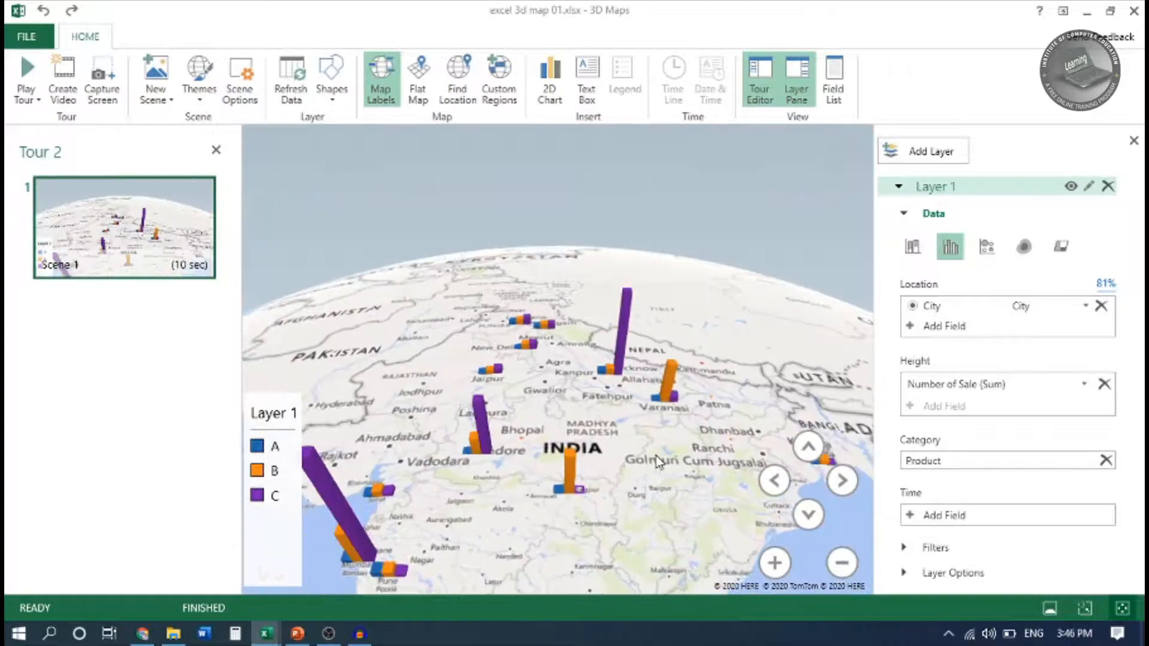
pyautogui.moveTo(656, 461); pyautogui.dragTo(545, 361)
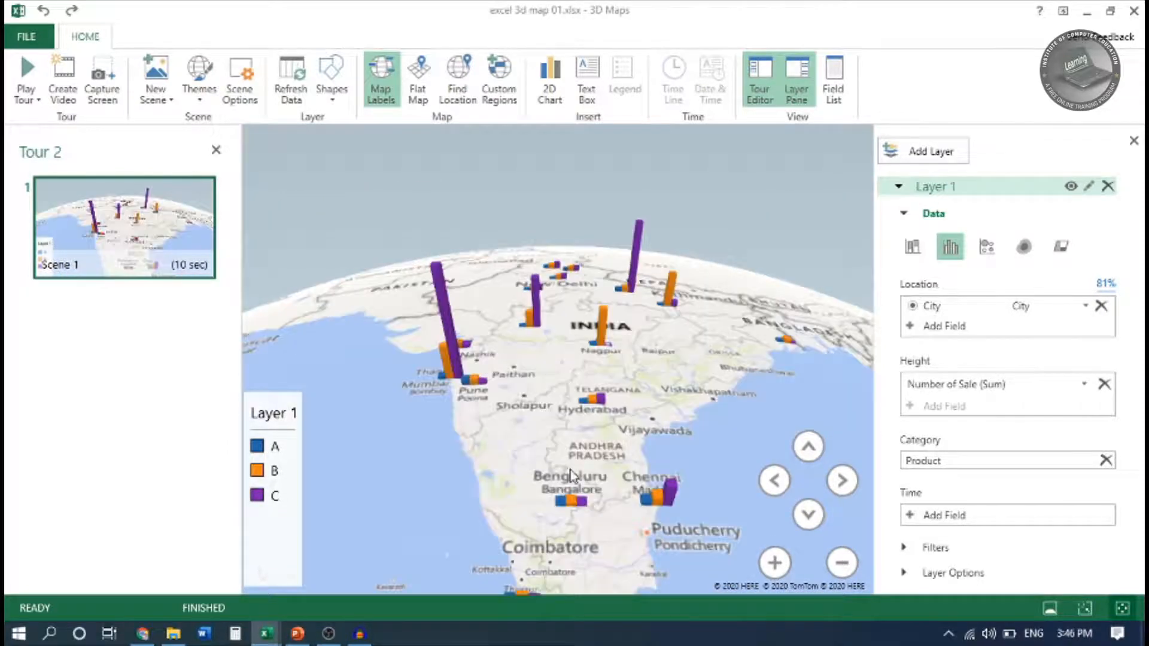
pyautogui.moveTo(645, 450); pyautogui.dragTo(571, 395)
pyautogui.moveTo(526, 516); pyautogui.dragTo(560, 572)
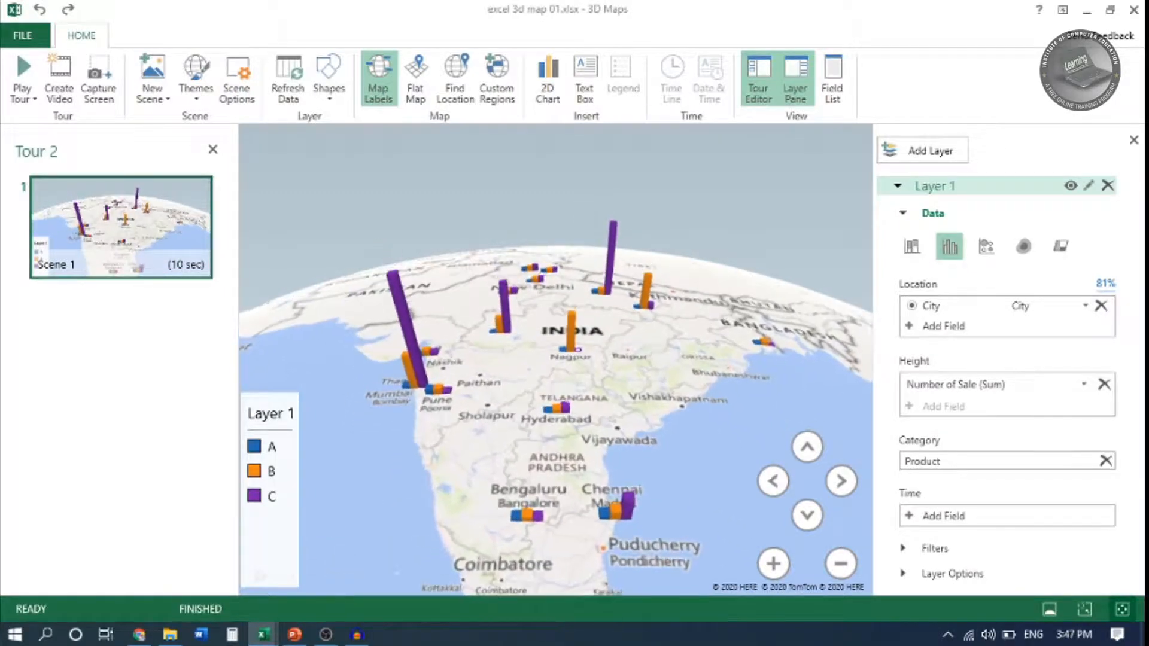
pyautogui.moveTo(594, 383); pyautogui.dragTo(690, 495)
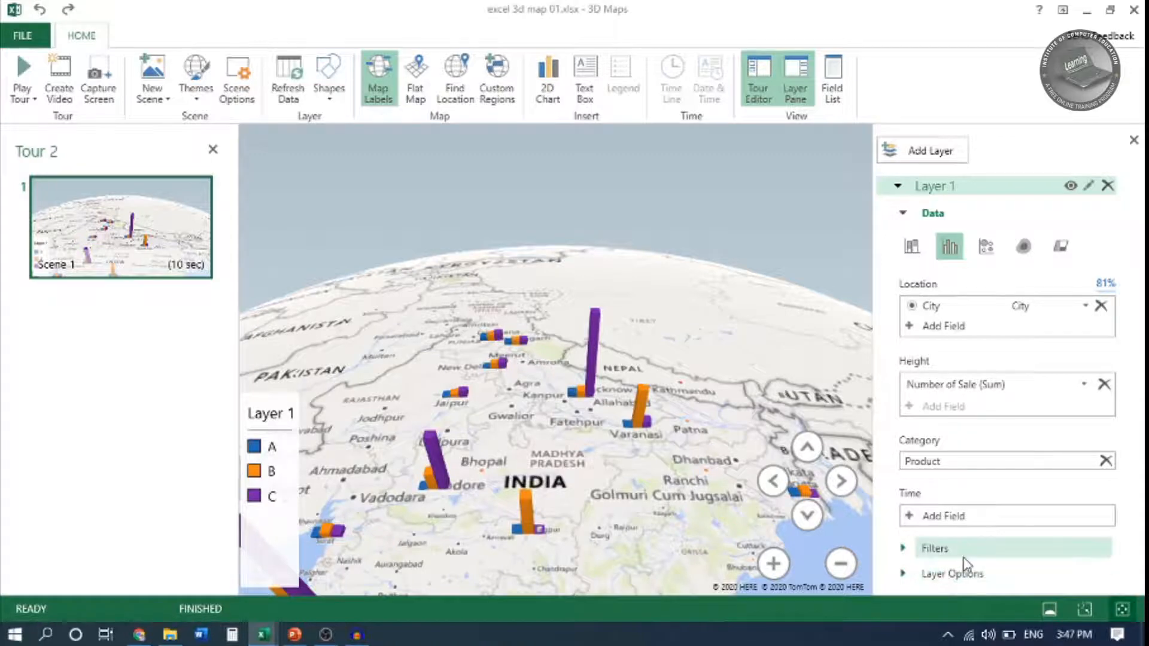
# Step: Add a layer filter on Number of Sale and limit its range to between 0 and 348
pyautogui.click(937, 555)
pyautogui.scroll(-1, 946, 573)
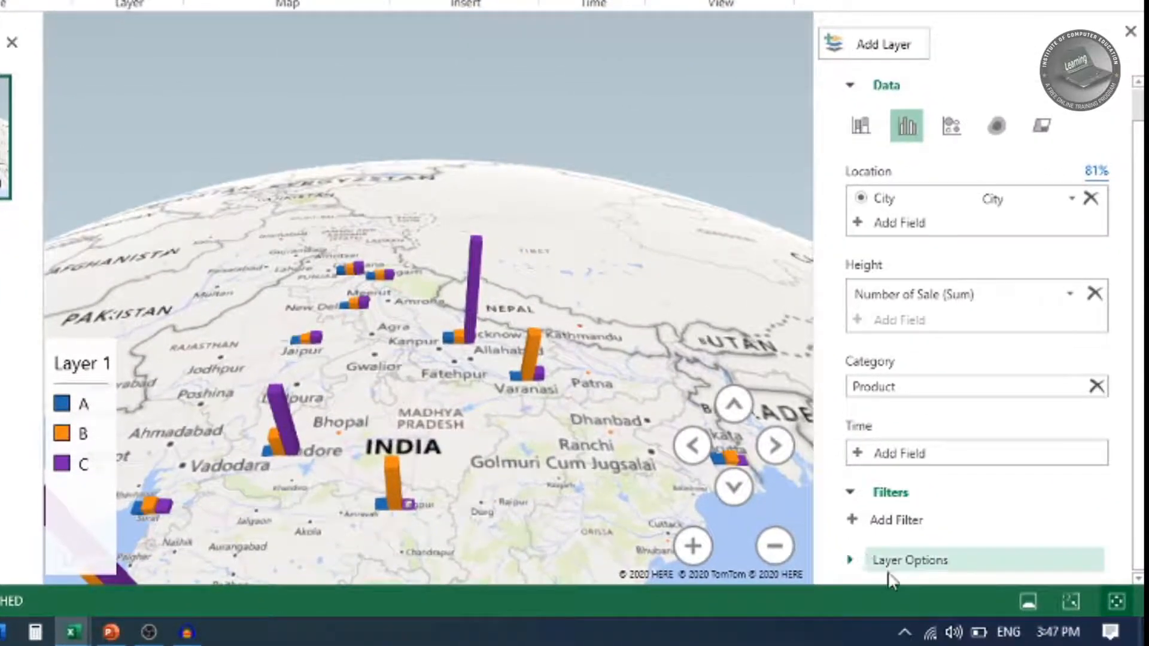
pyautogui.click(862, 521)
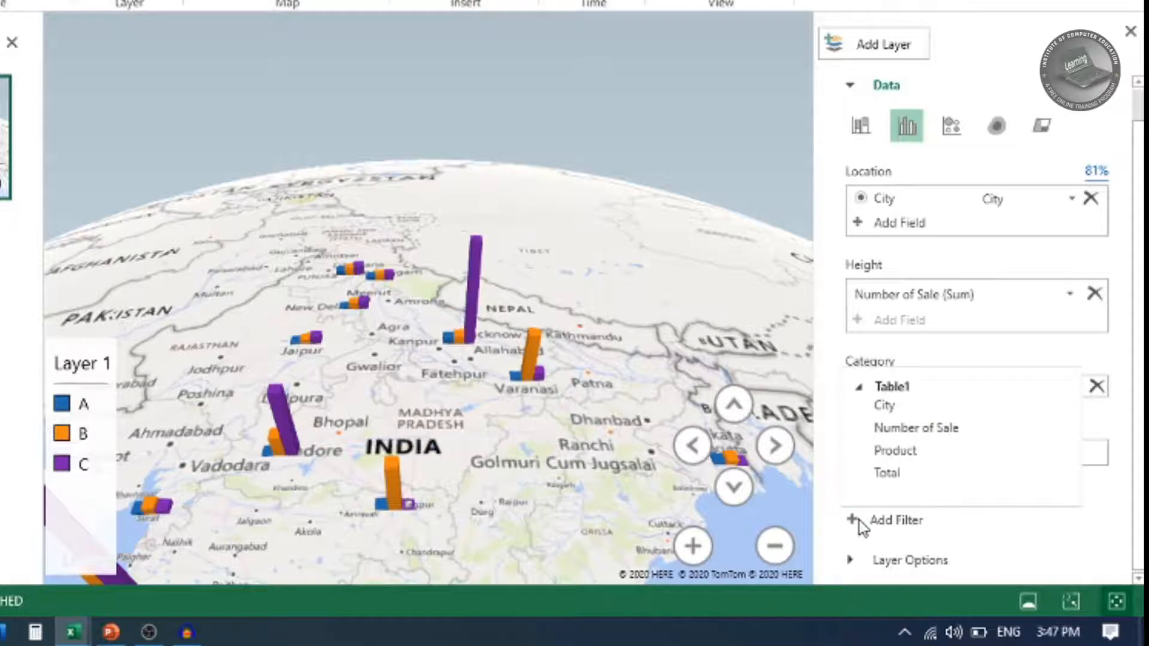
pyautogui.click(892, 451)
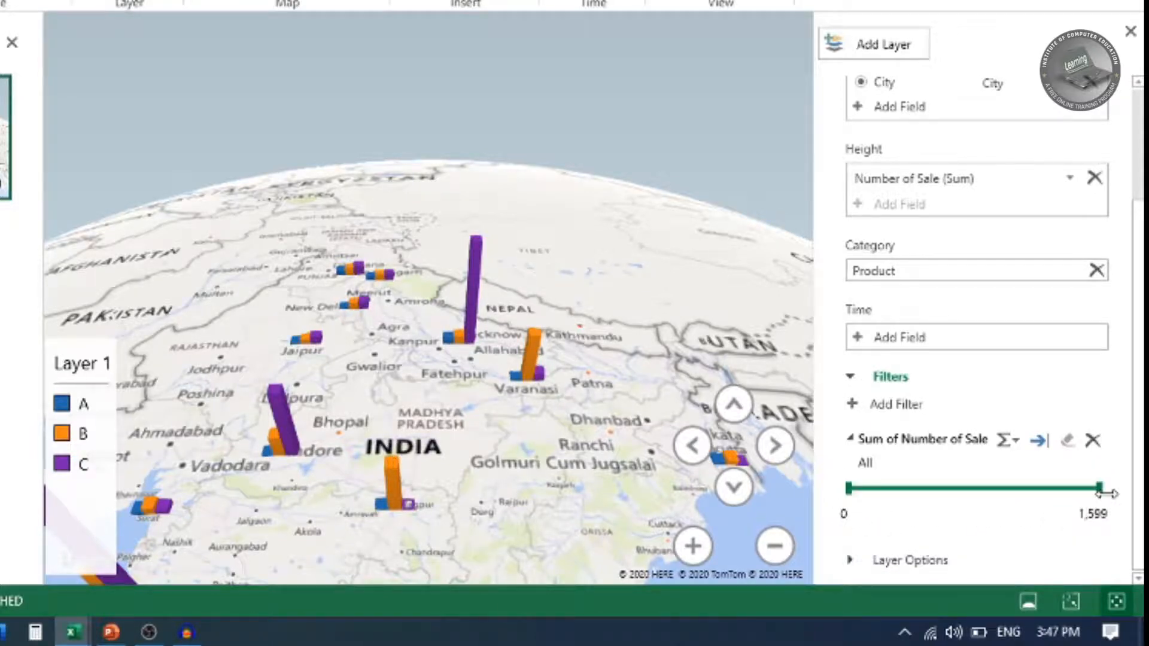
pyautogui.moveTo(1102, 491); pyautogui.dragTo(913, 524)
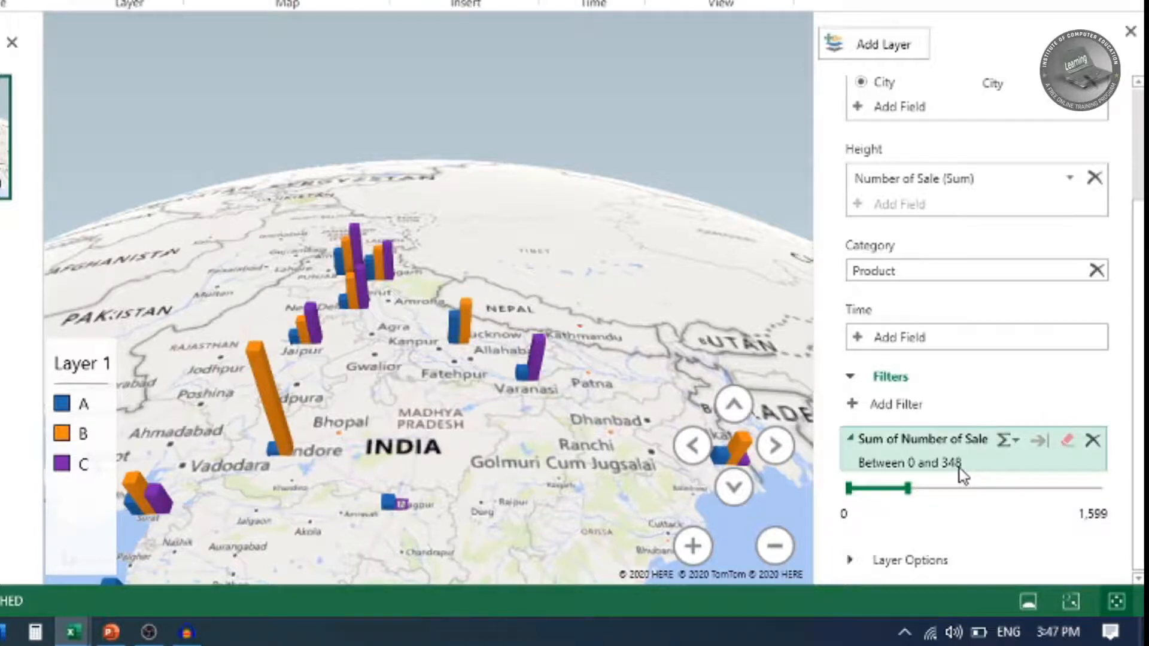
pyautogui.moveTo(431, 491); pyautogui.dragTo(419, 350)
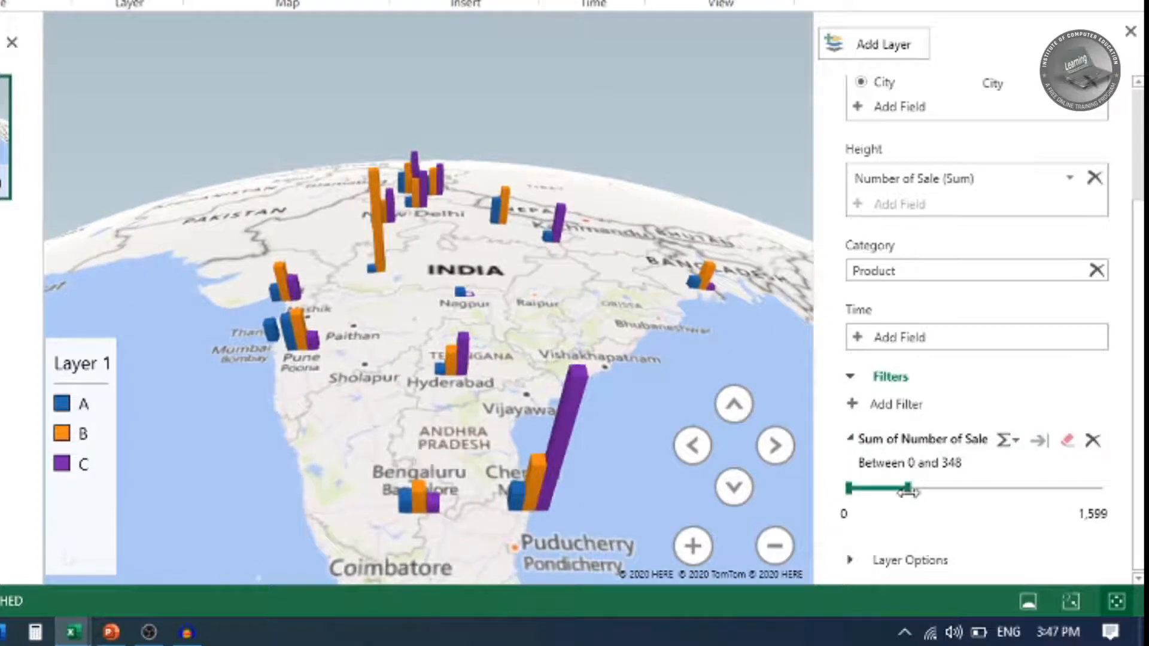
# Step: Set the Number of Sale filter range to between 1,432 and 1,599
pyautogui.moveTo(908, 491); pyautogui.dragTo(1101, 490)
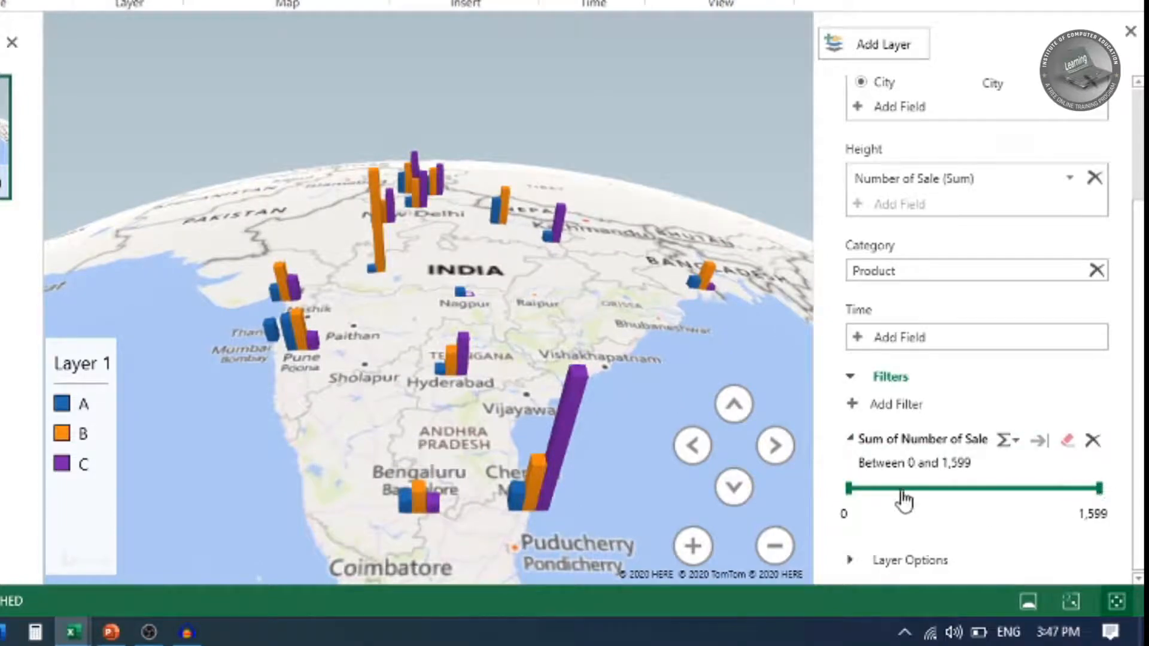
pyautogui.moveTo(850, 488); pyautogui.dragTo(1070, 504)
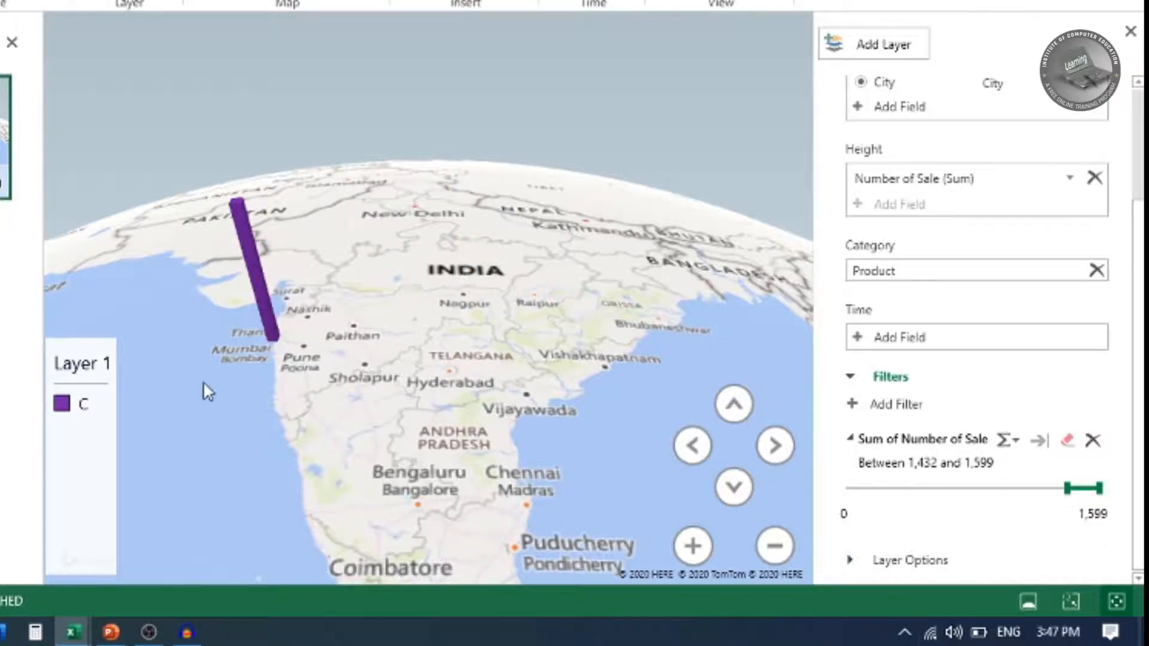
pyautogui.scroll(3, 287, 423)
pyautogui.scroll(3, 441, 405)
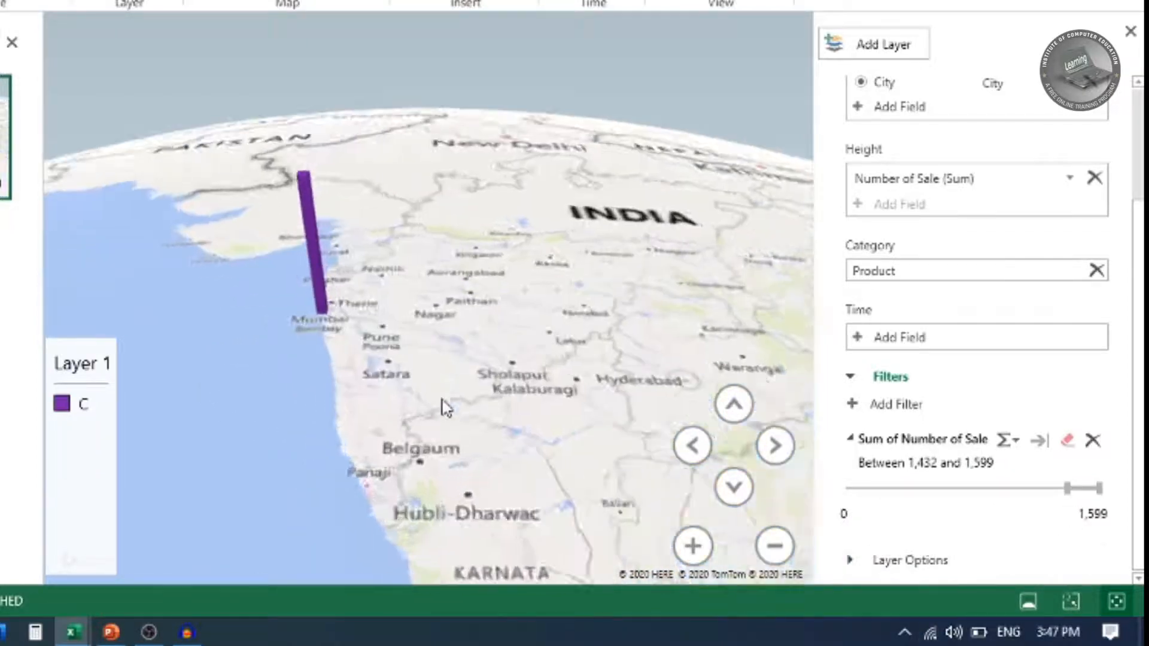
pyautogui.scroll(3, 340, 332)
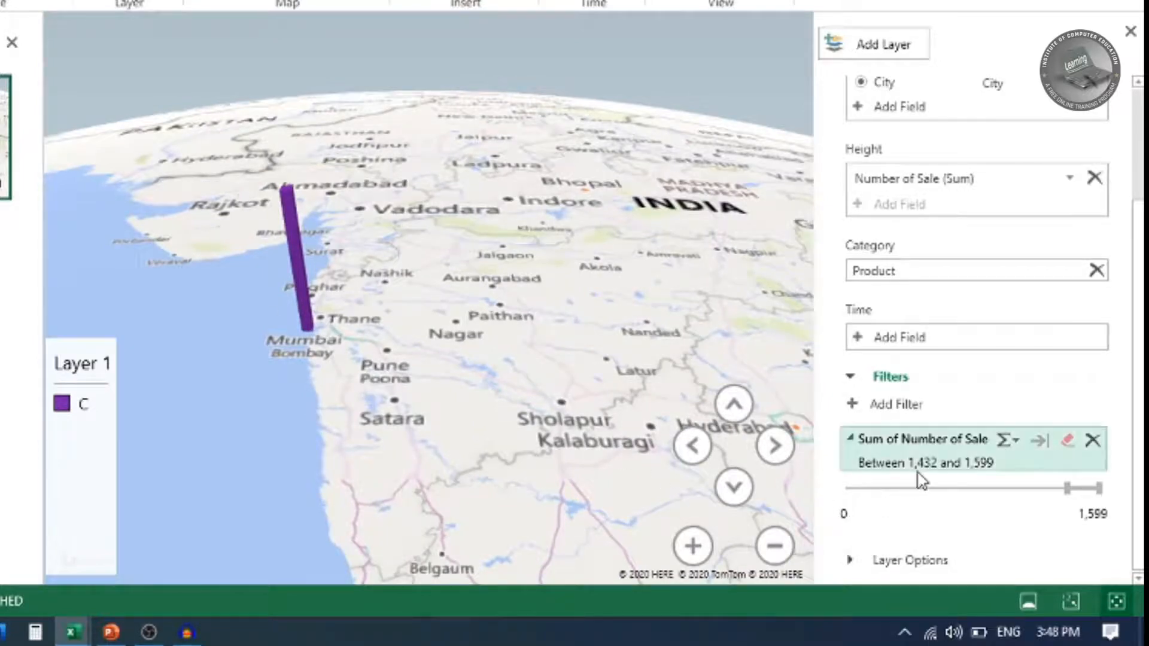
# Step: Set the Number of Sale filter range to between 428 and 776
pyautogui.moveTo(1067, 489); pyautogui.dragTo(914, 489)
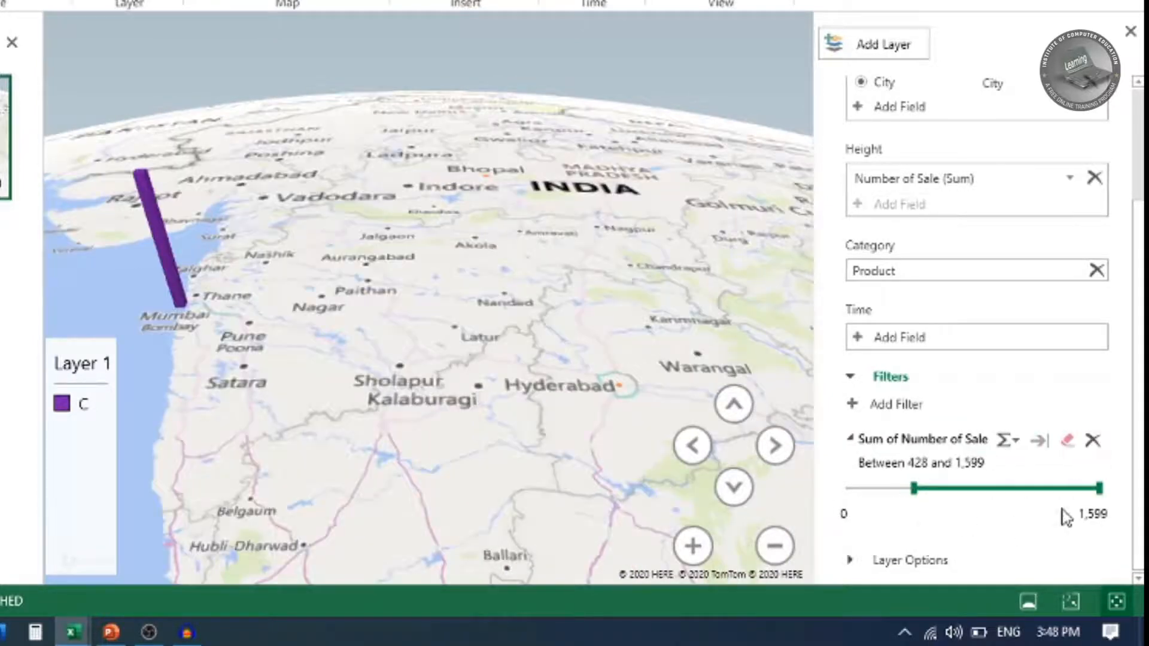
pyautogui.moveTo(1099, 489); pyautogui.dragTo(976, 503)
pyautogui.moveTo(653, 446); pyautogui.dragTo(477, 303)
pyautogui.moveTo(285, 153); pyautogui.dragTo(342, 157)
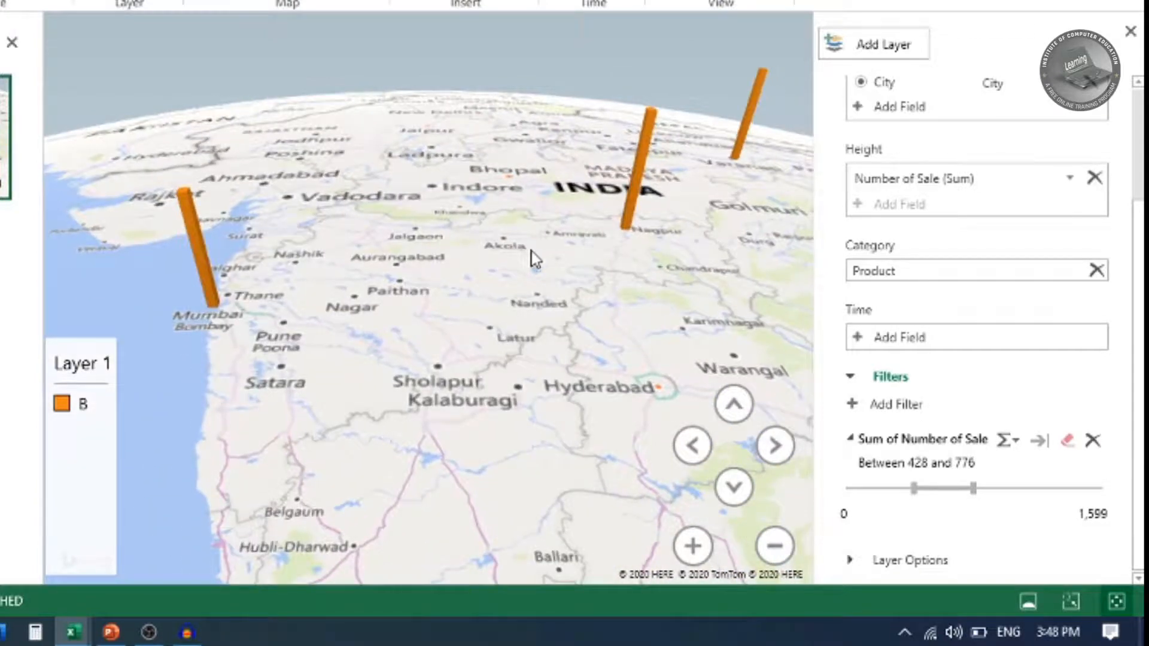
# Step: Play the tour of the filtered map in full-screen view and return to the tour editor
pyautogui.moveTo(531, 259); pyautogui.dragTo(596, 344)
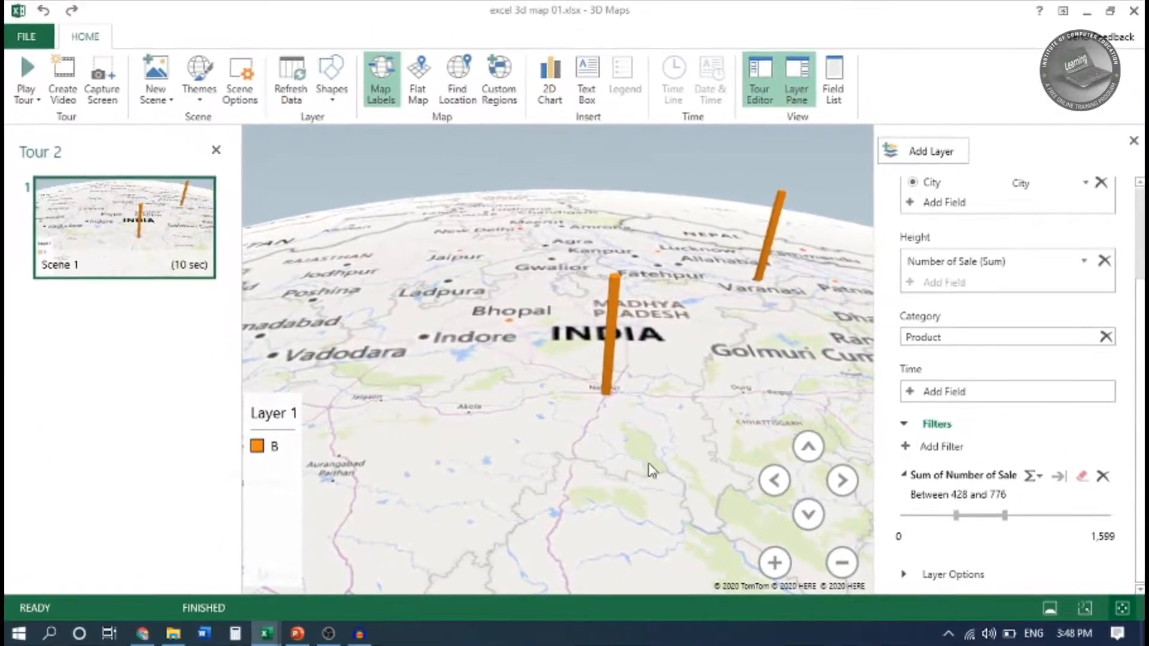
pyautogui.moveTo(652, 471); pyautogui.dragTo(805, 506)
pyautogui.moveTo(102, 226)
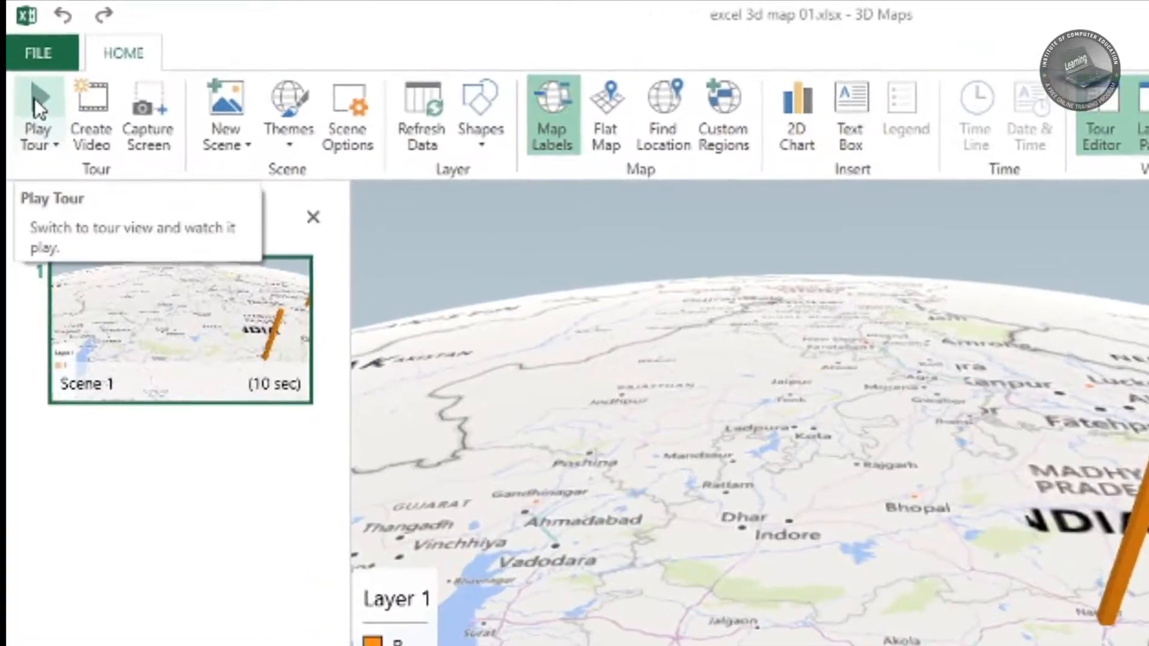
pyautogui.click(34, 98)
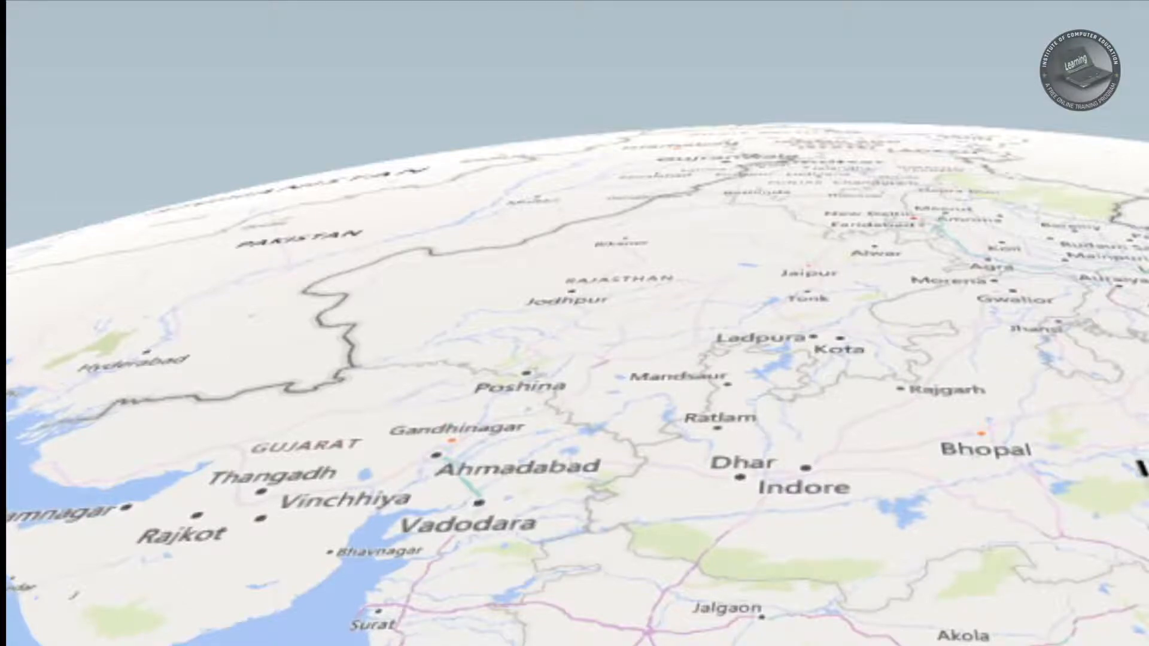
pyautogui.press('Escape')
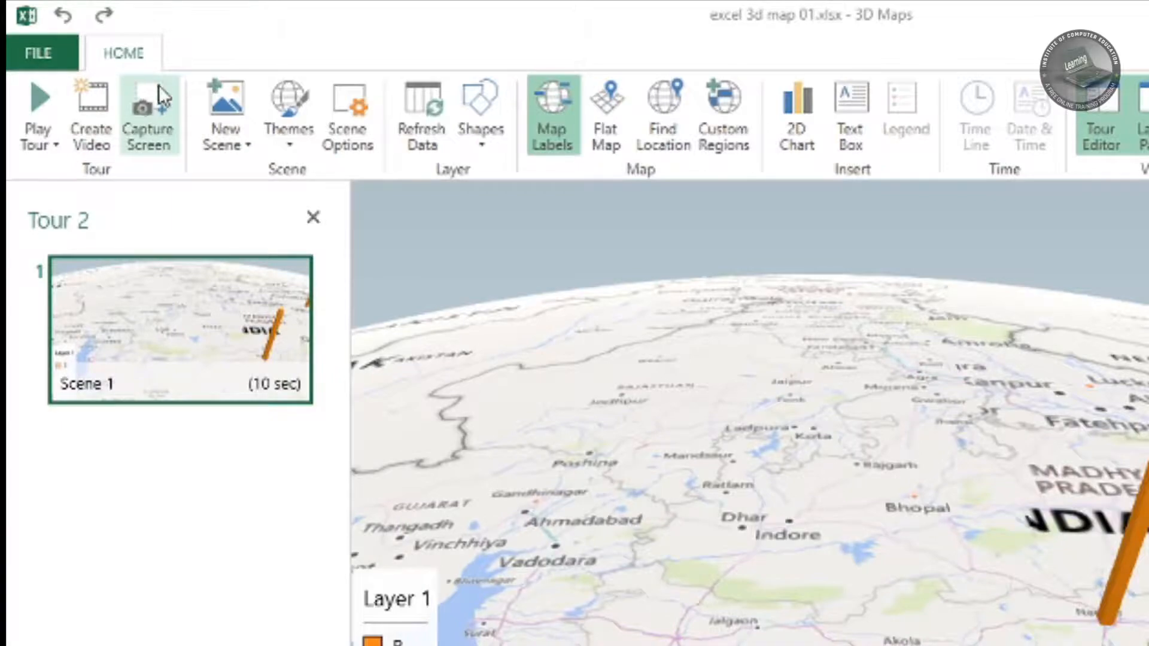
# Step: Delete the Number of Sale filter from Layer 1 and add a second scene to the tour
pyautogui.moveTo(917, 564); pyautogui.dragTo(887, 522)
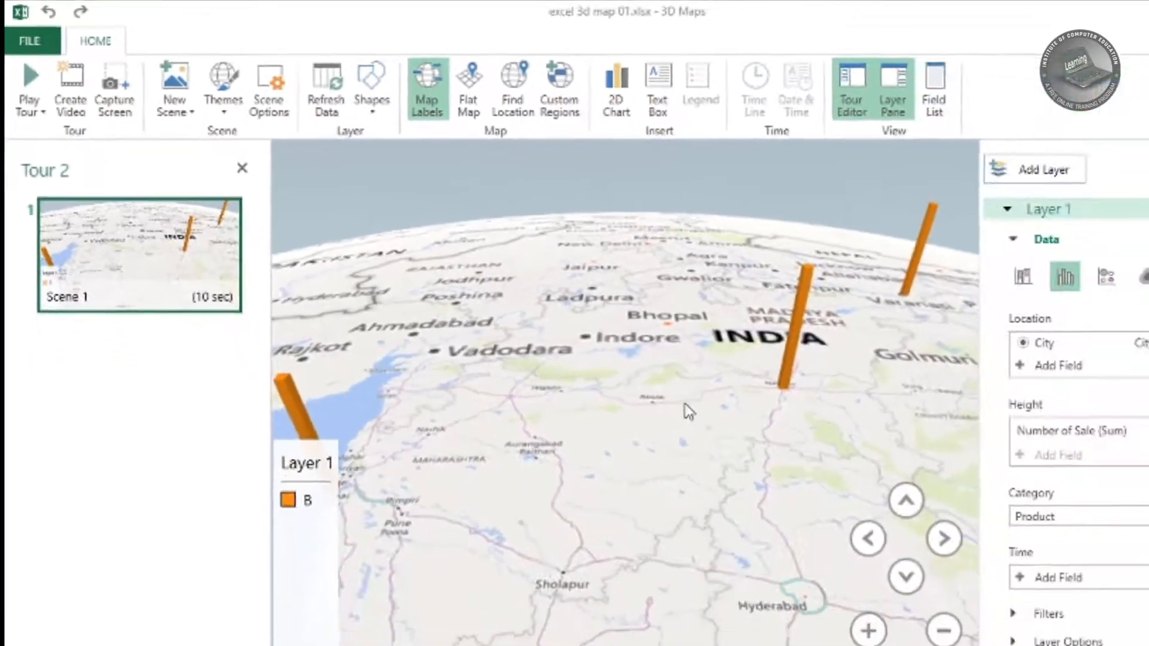
pyautogui.scroll(-5, 689, 412)
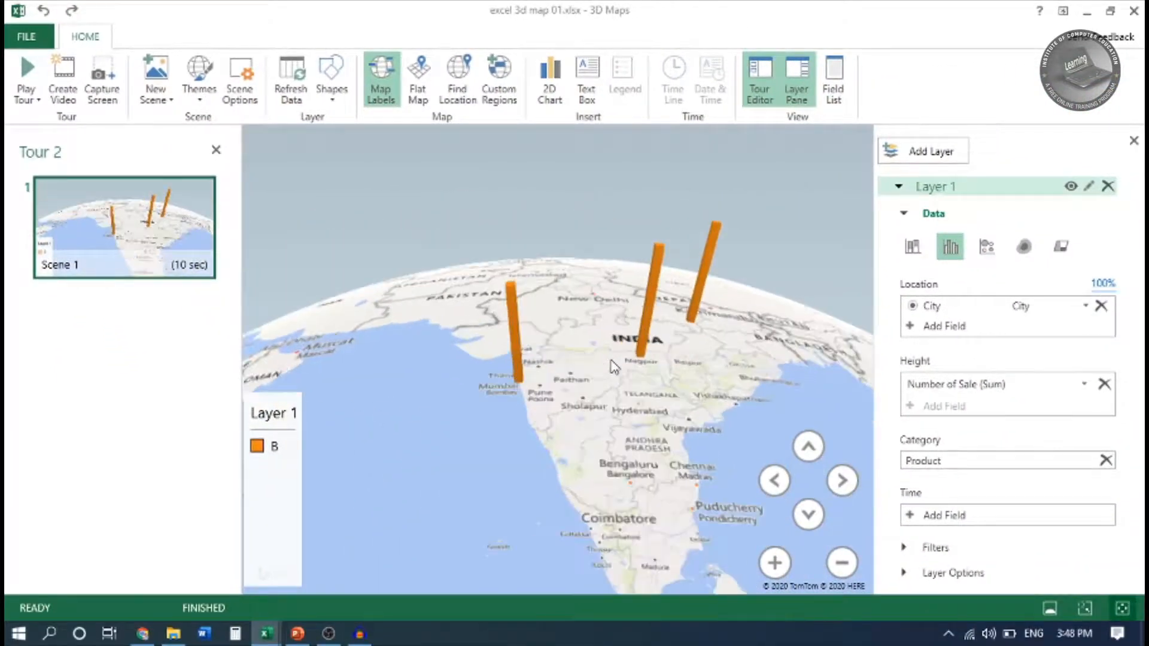
pyautogui.scroll(1, 613, 367)
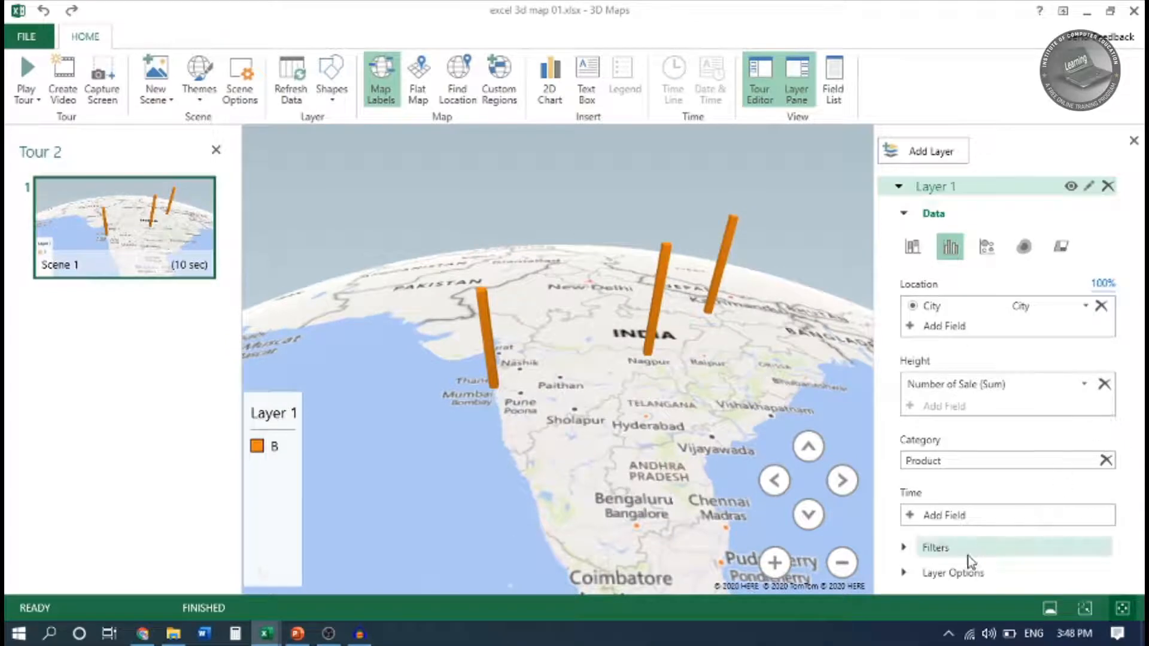
pyautogui.click(980, 546)
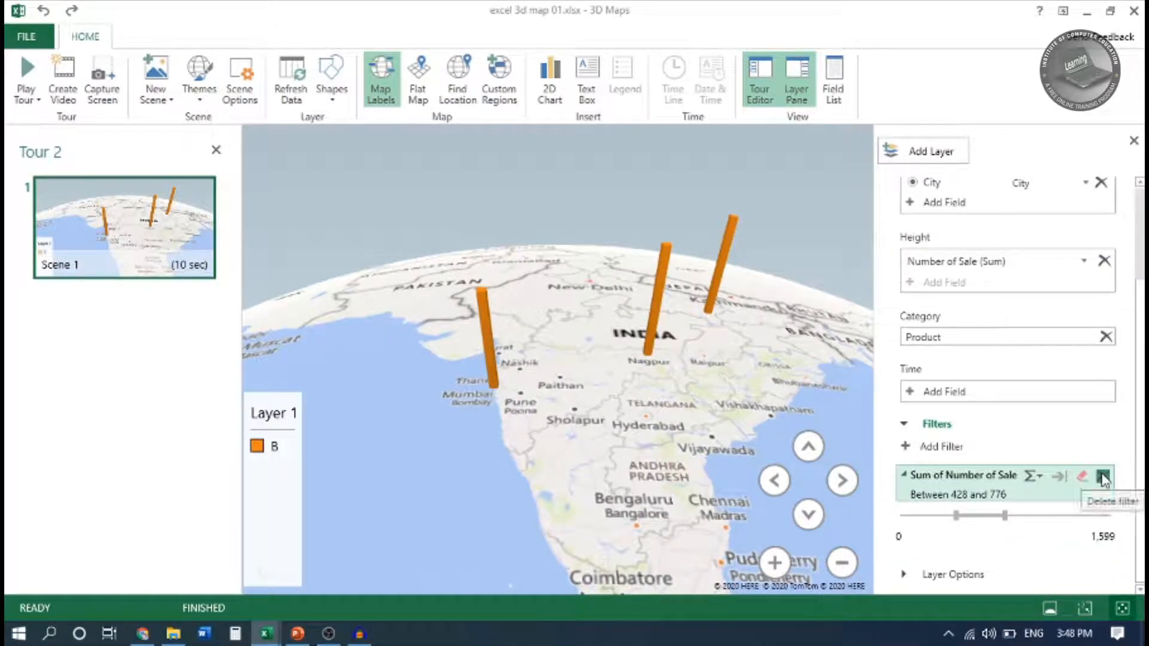
pyautogui.click(1103, 477)
pyautogui.click(160, 99)
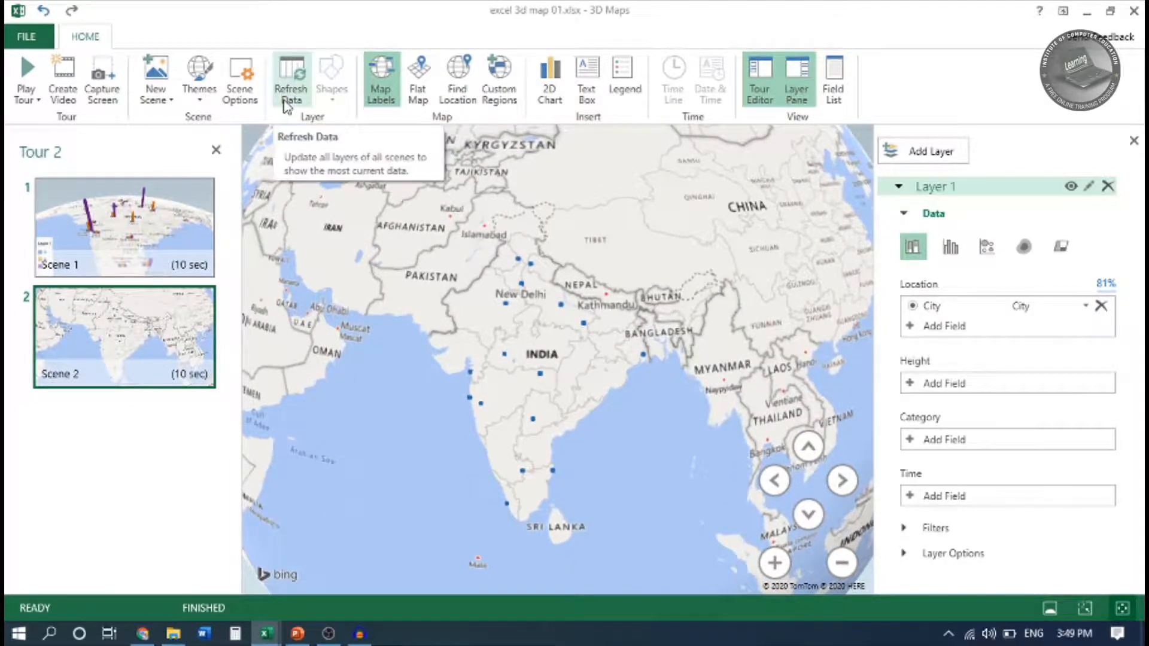
# Step: Switch to the excel 3d map 01 workbook and select the first empty City cell below the Varanasi rows
pyautogui.moveTo(276, 639)
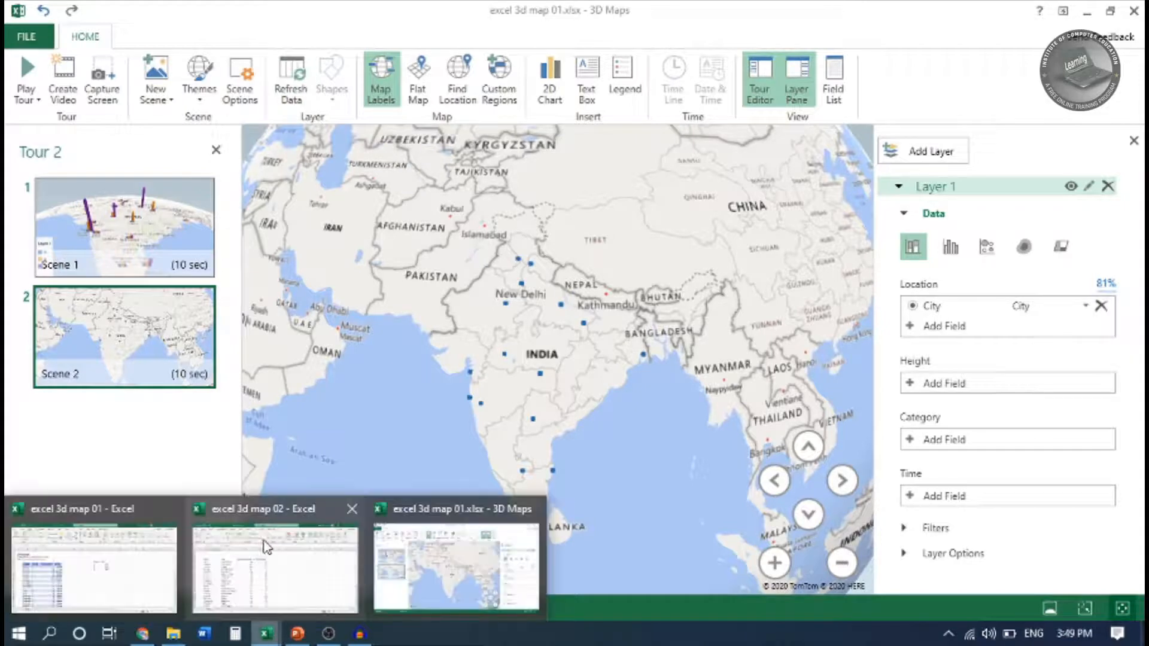
pyautogui.click(120, 583)
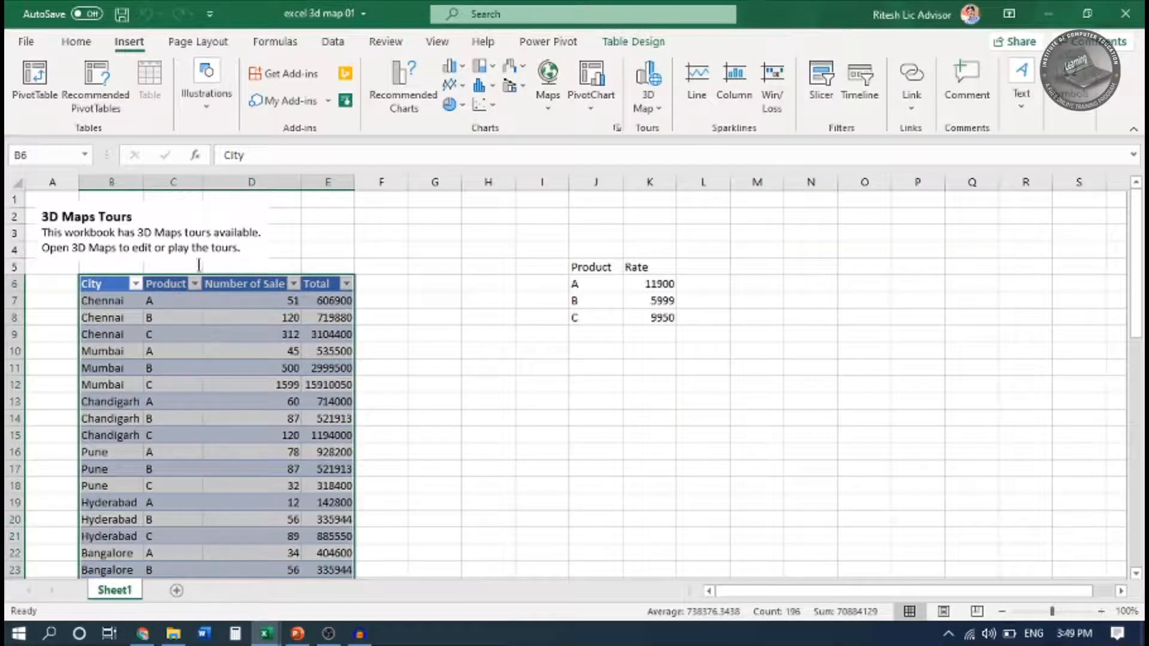
pyautogui.scroll(-15, 207, 320)
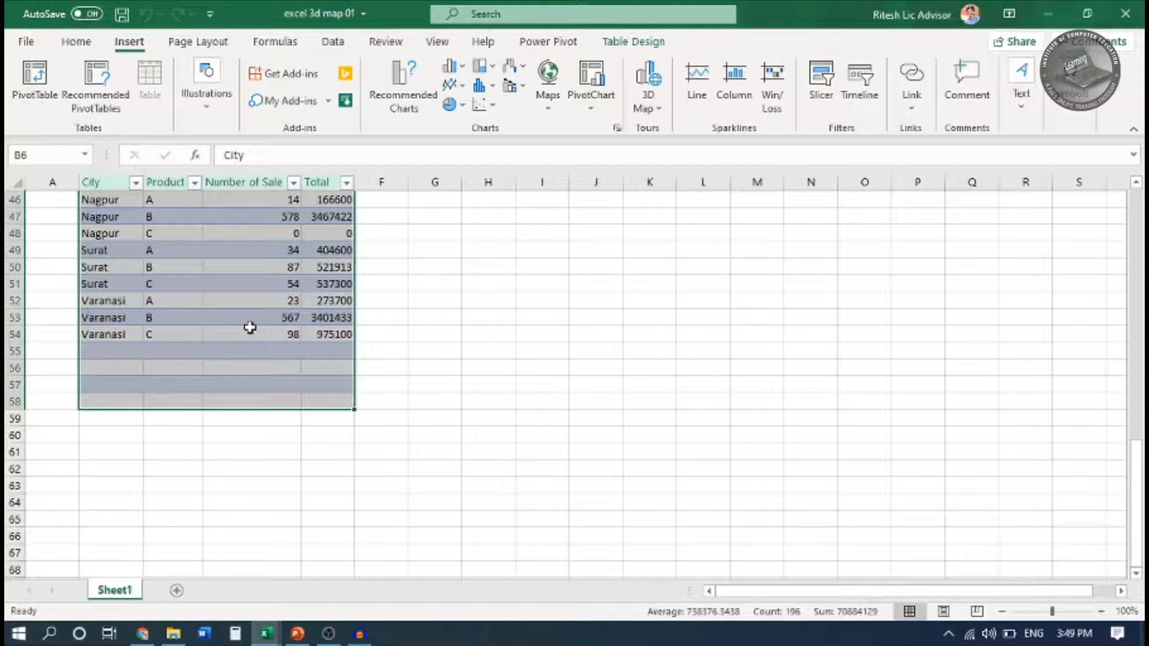
pyautogui.click(101, 350)
pyautogui.scroll(2, 696, 458)
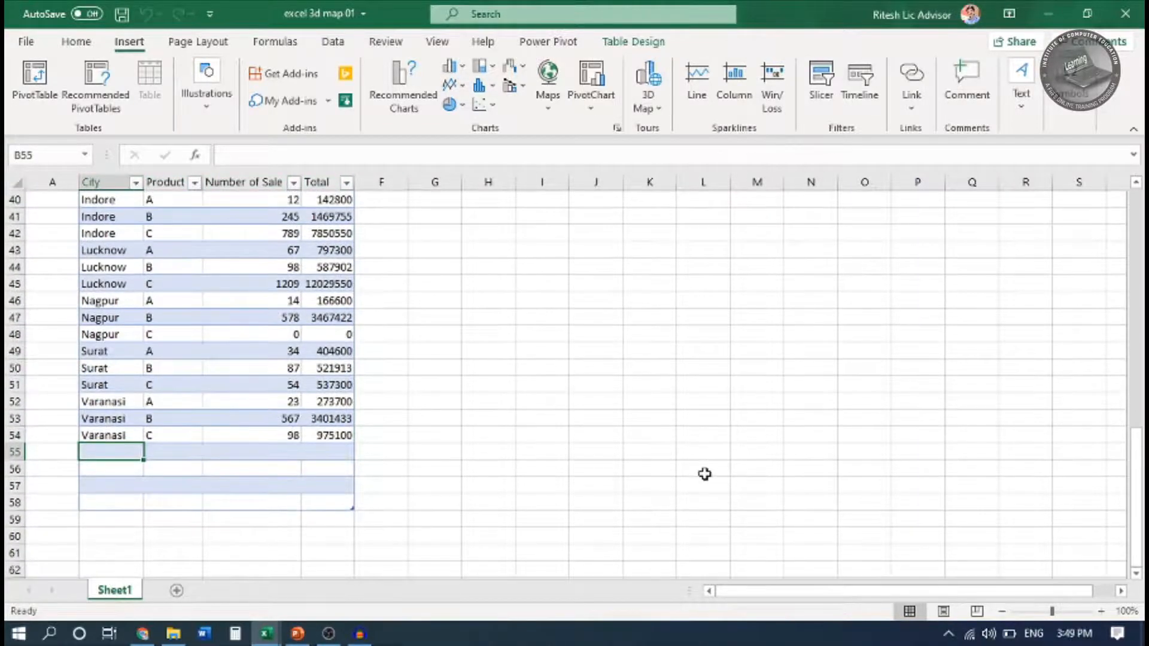
pyautogui.scroll(-2, 702, 469)
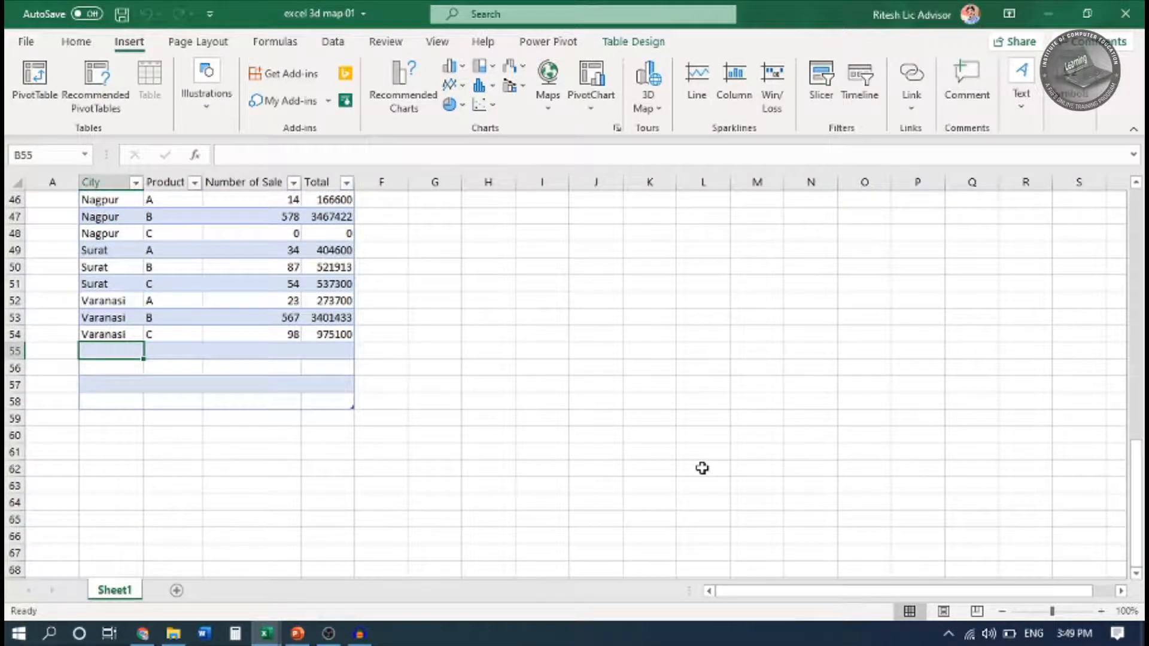
pyautogui.scroll(1, 702, 468)
pyautogui.scroll(-2, 702, 468)
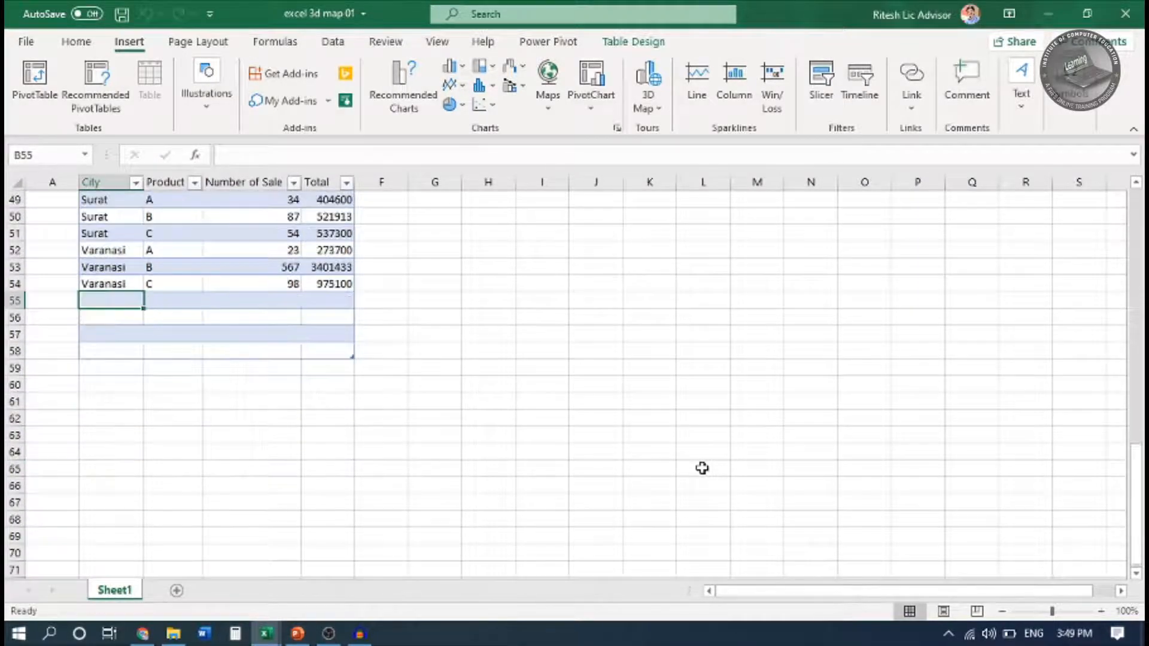
# Step: Add Mirzapur rows to the table for products A, B and C with 23, 567 and 98 sales
pyautogui.write('Ma')
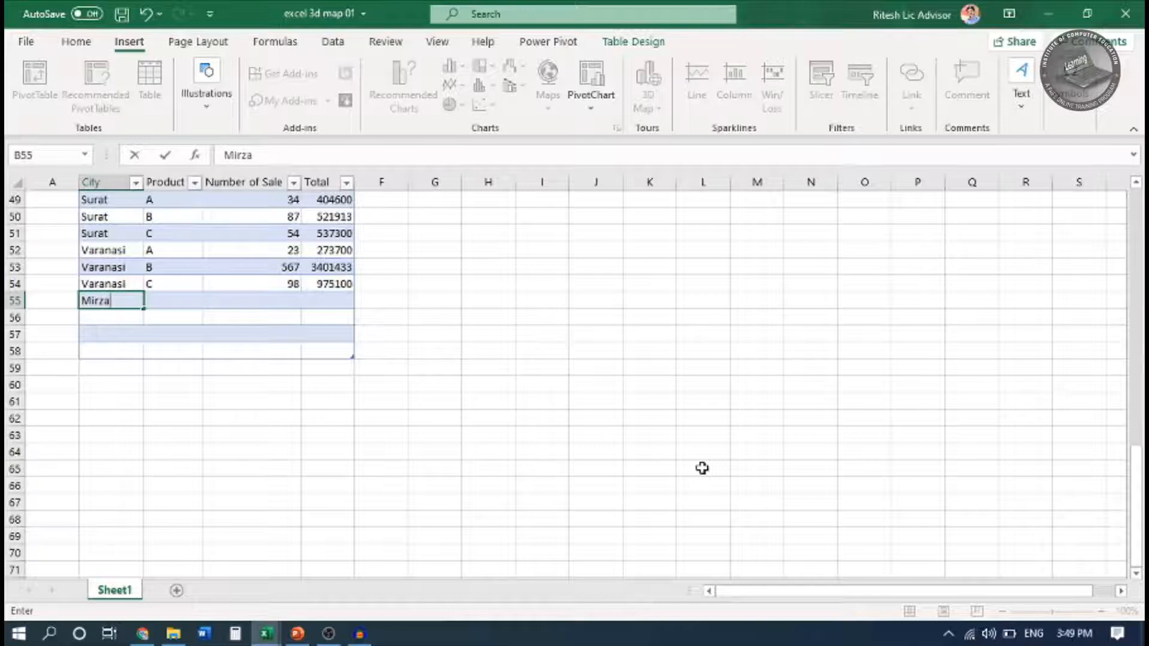
pyautogui.press('Tab')
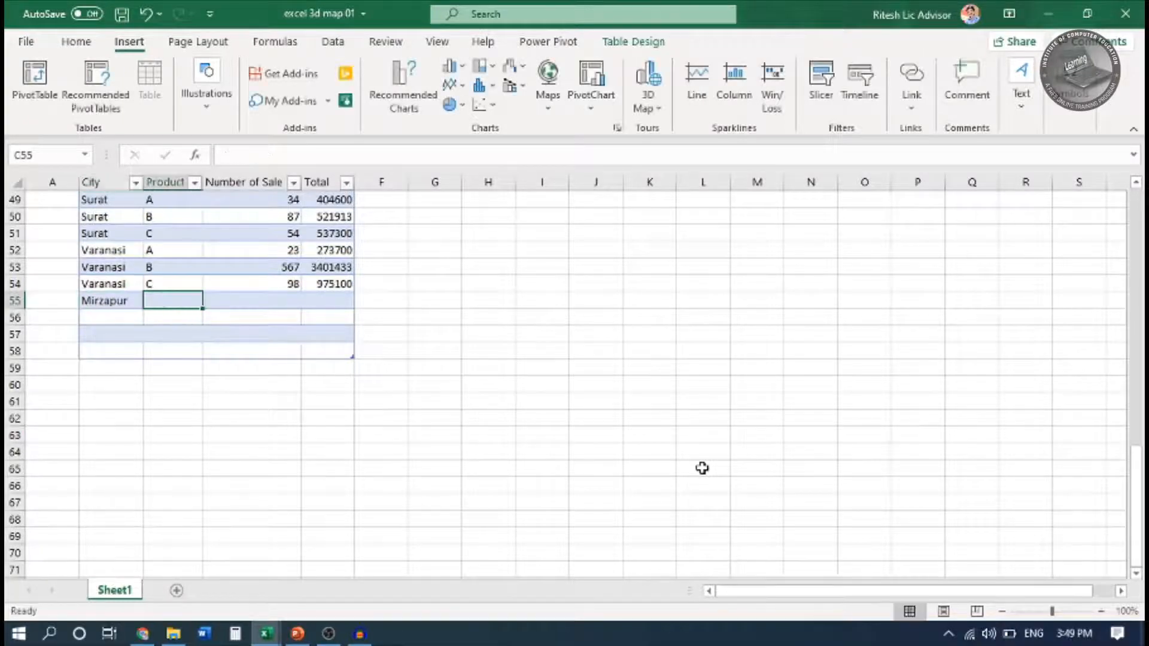
pyautogui.write('A')
pyautogui.press('Tab')
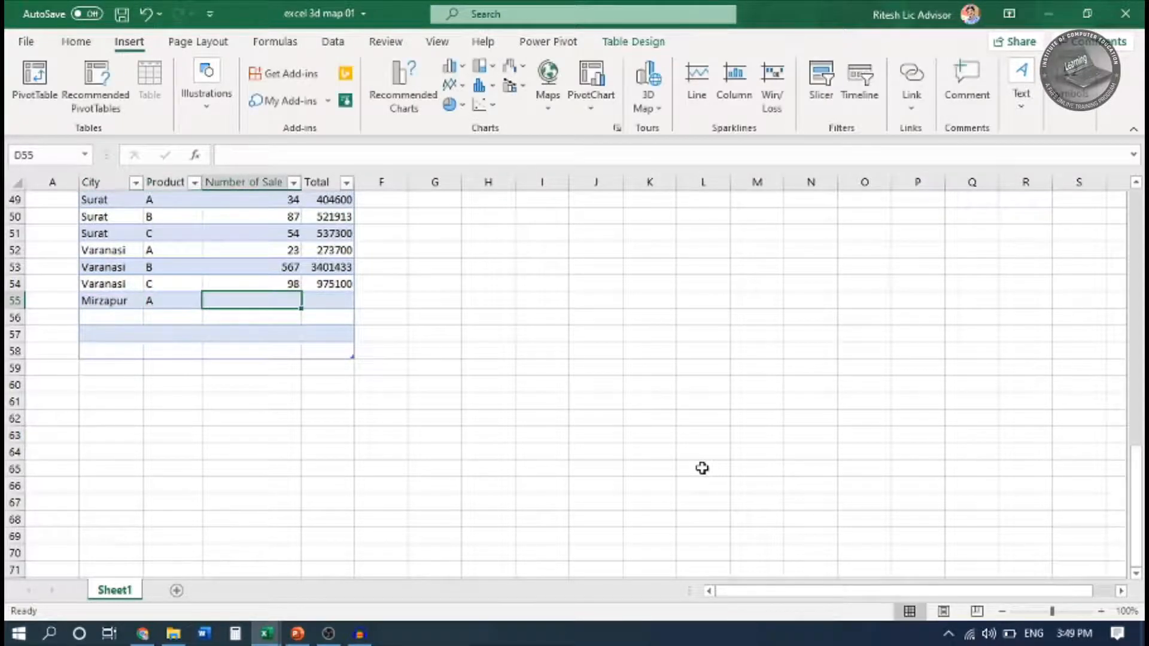
pyautogui.write('9')
pyautogui.press('Tab')
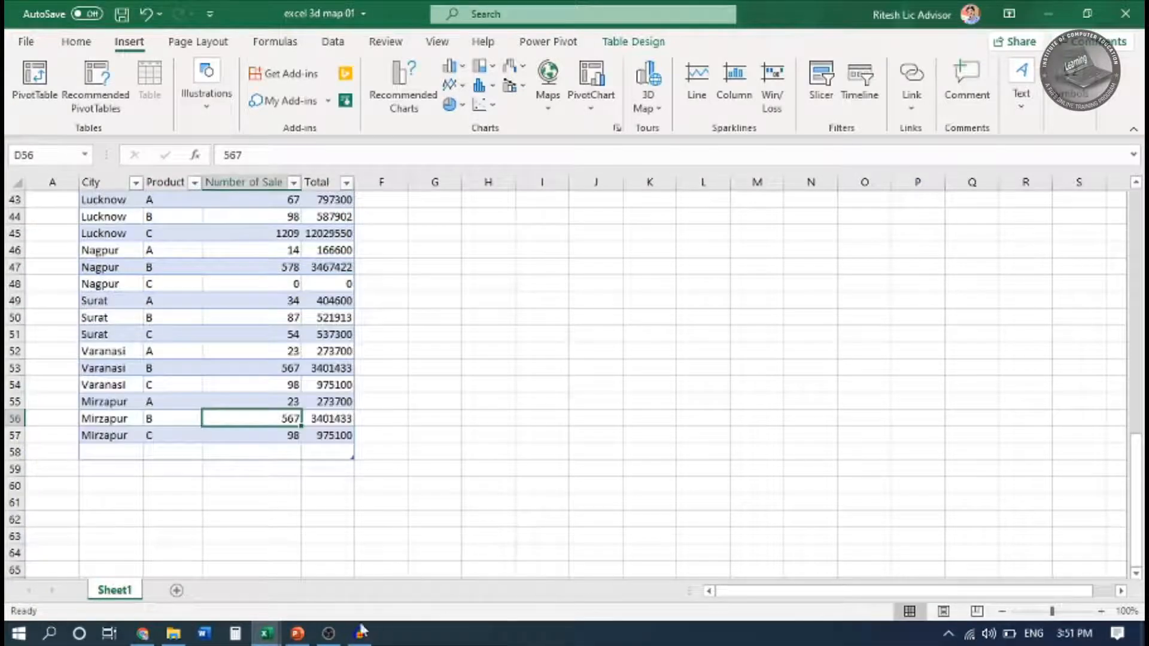
# Step: Switch back to the 3D Maps window and open Scene 1
pyautogui.click(267, 633)
pyautogui.click(458, 580)
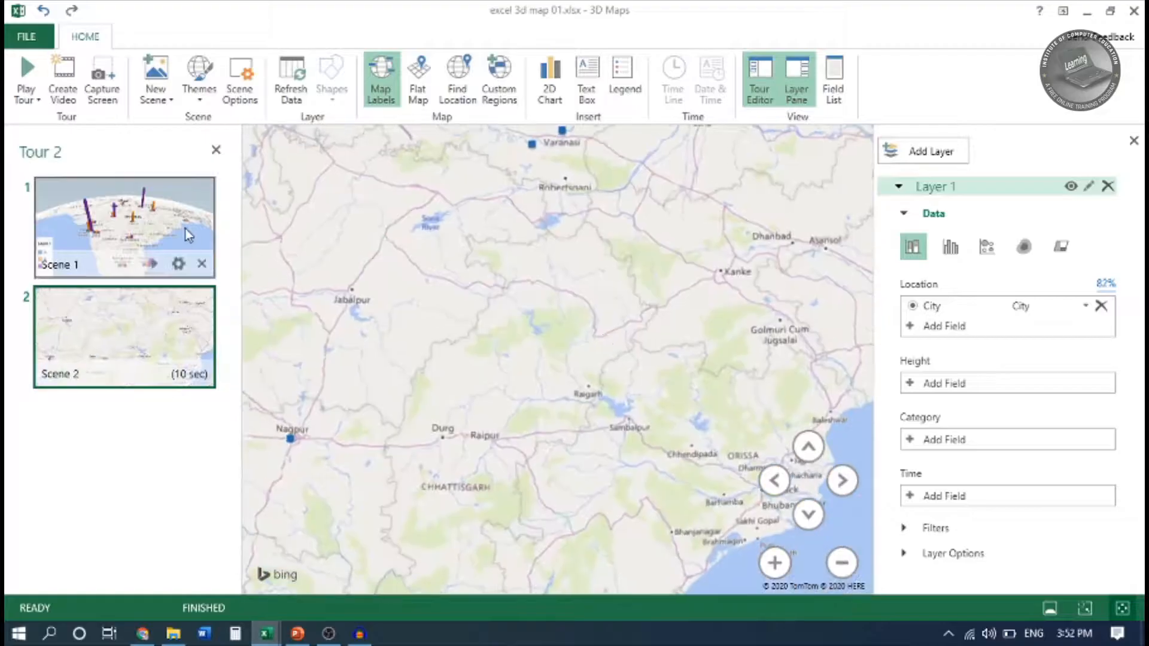
pyautogui.click(148, 226)
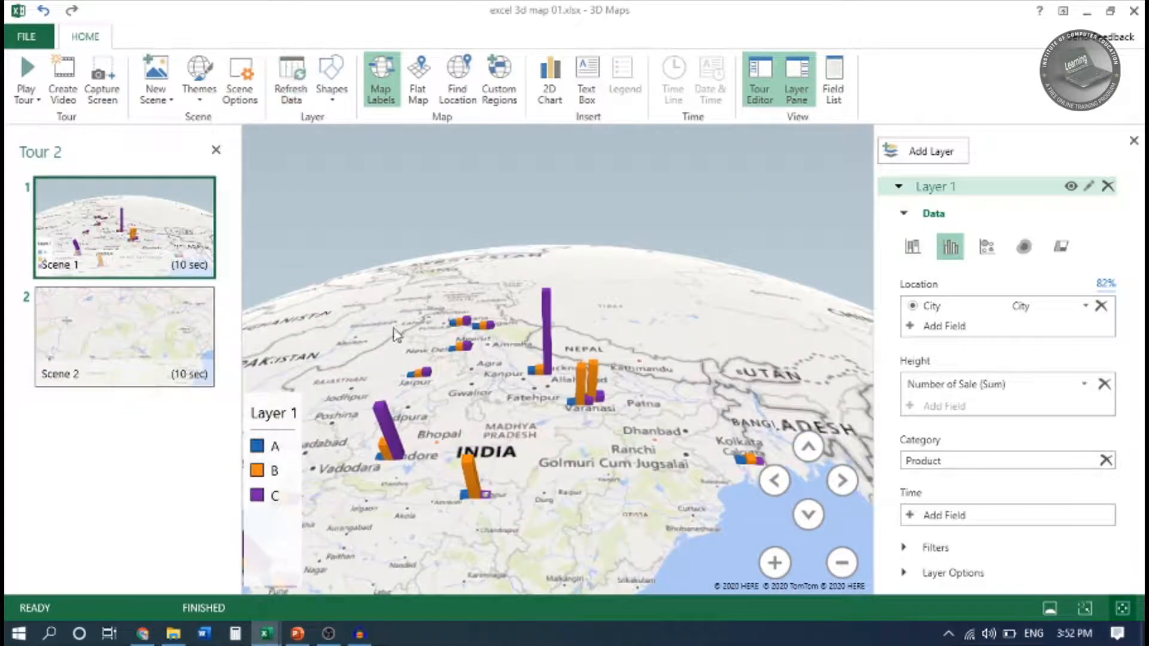
# Step: Examine the new Mirzapur product columns next to Varanasi on the map
pyautogui.moveTo(619, 444); pyautogui.dragTo(507, 476)
pyautogui.scroll(5, 492, 454)
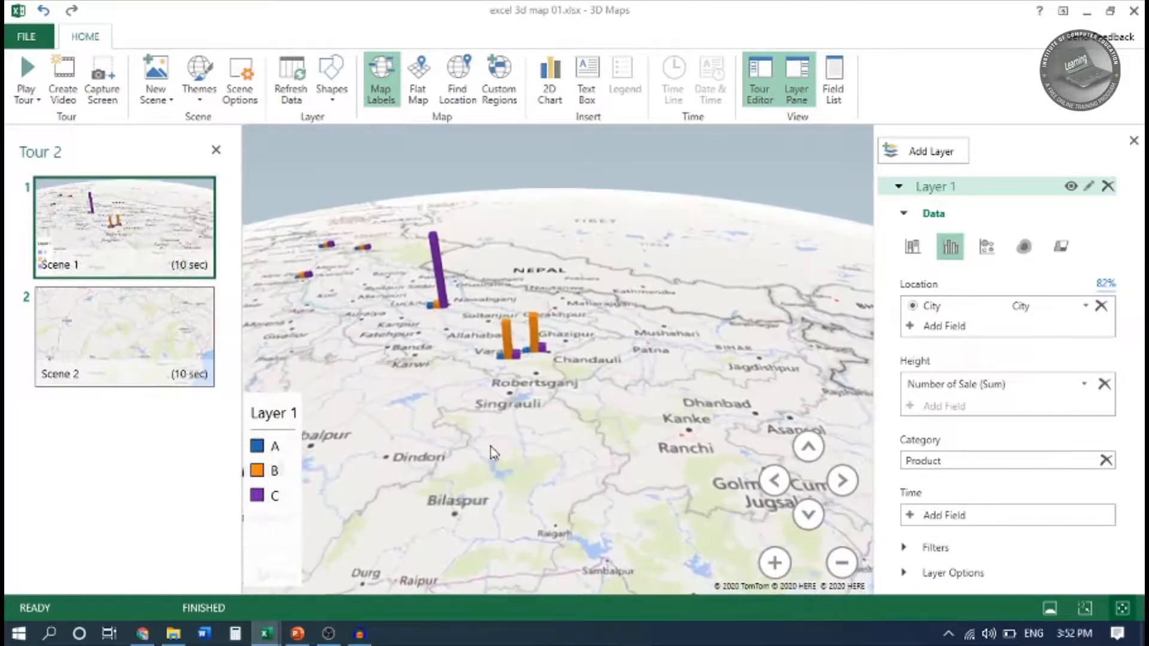
pyautogui.scroll(3, 533, 428)
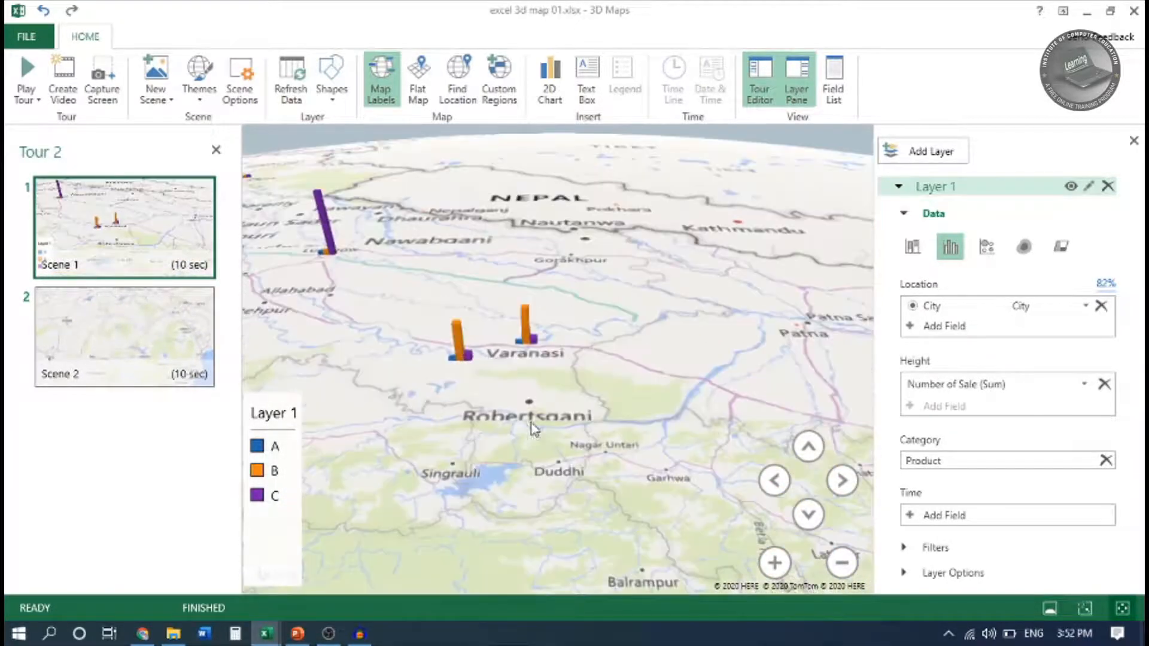
pyautogui.moveTo(514, 411); pyautogui.dragTo(560, 502)
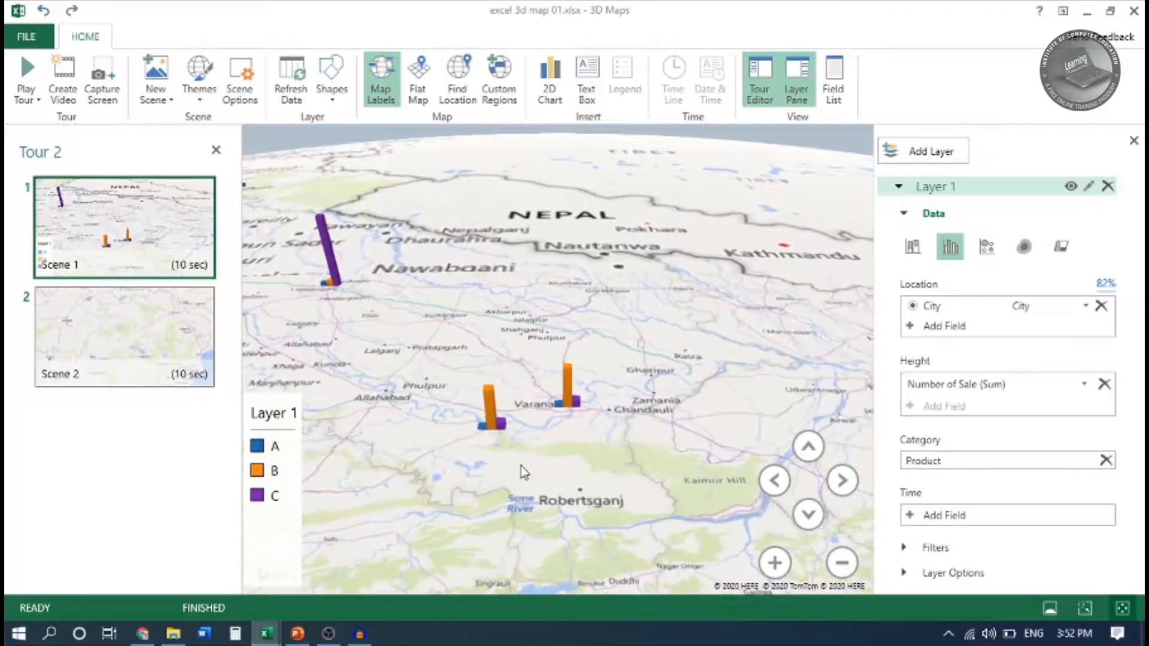
pyautogui.moveTo(520, 465); pyautogui.dragTo(559, 455)
pyautogui.scroll(3, 576, 472)
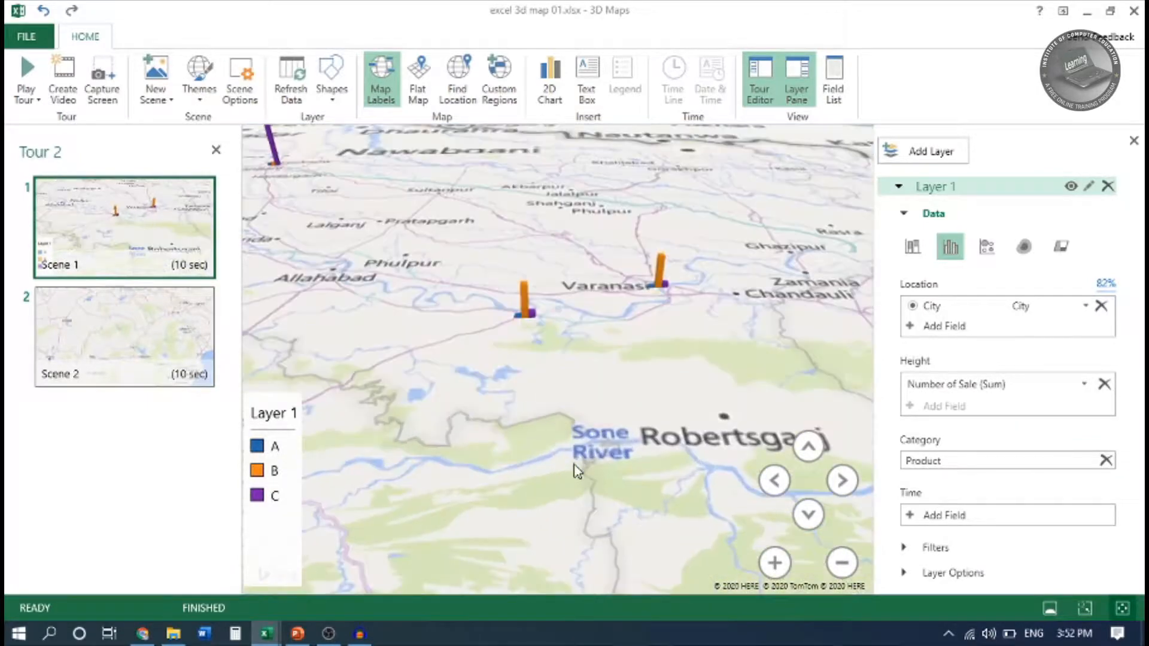
pyautogui.moveTo(550, 371); pyautogui.dragTo(570, 467)
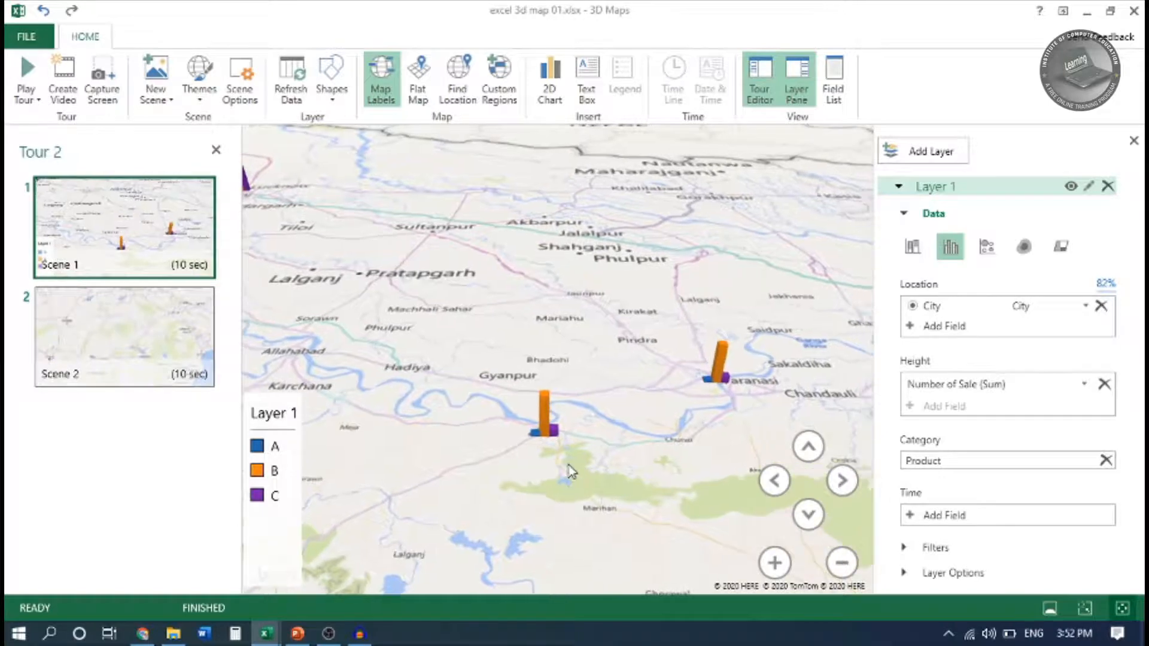
# Step: Turn on the flat map for Scene 1 and inspect the product columns from the world view down to northern India
pyautogui.scroll(3, 601, 422)
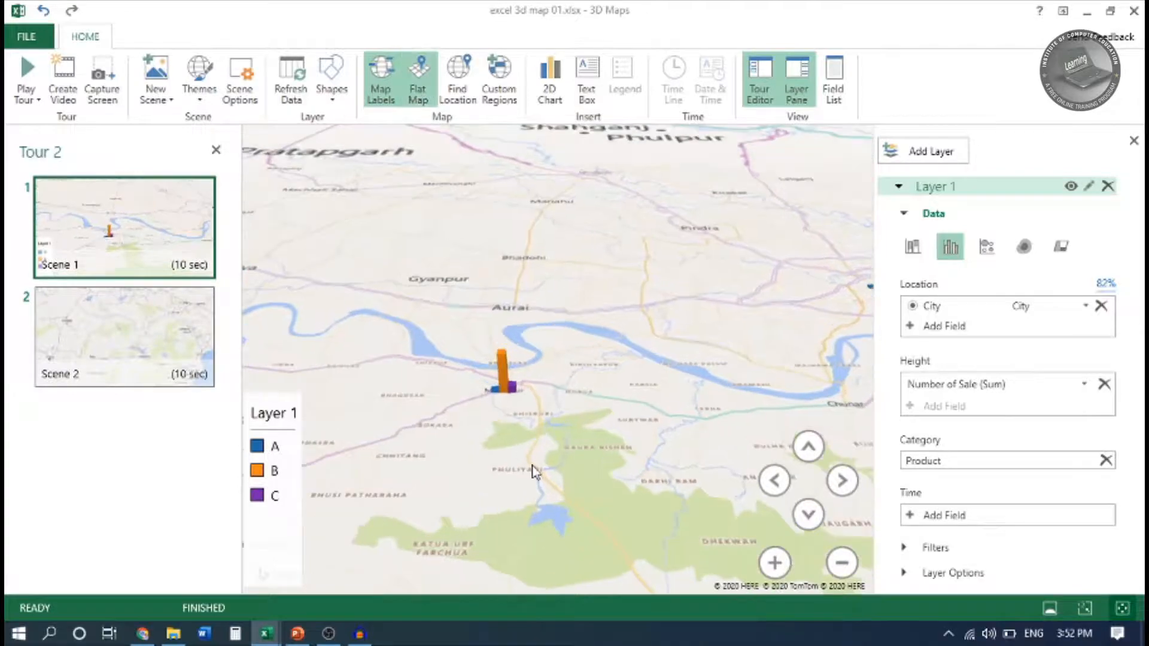
pyautogui.scroll(-10, 576, 377)
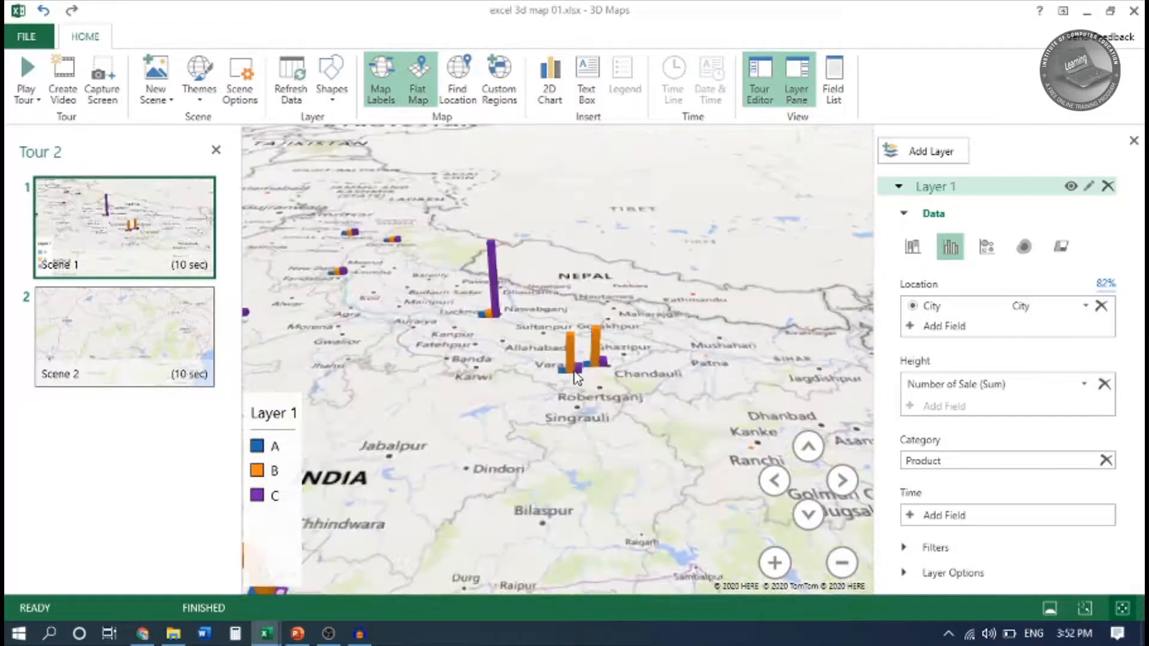
pyautogui.scroll(-3, 577, 377)
pyautogui.scroll(-2, 577, 377)
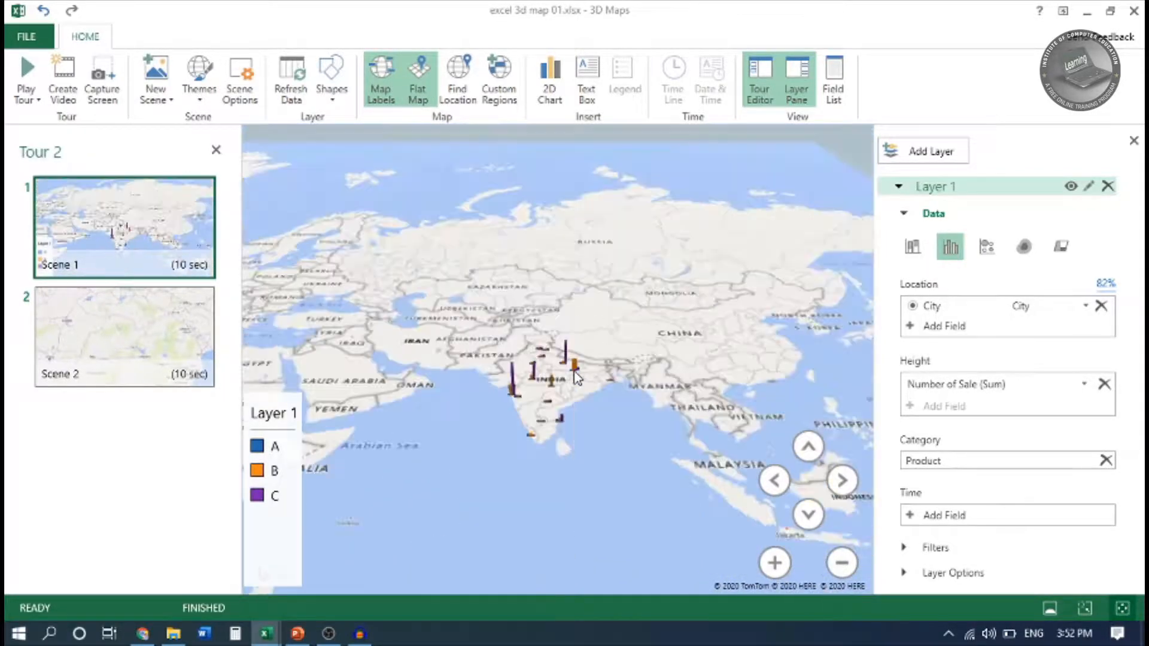
pyautogui.scroll(-4, 573, 324)
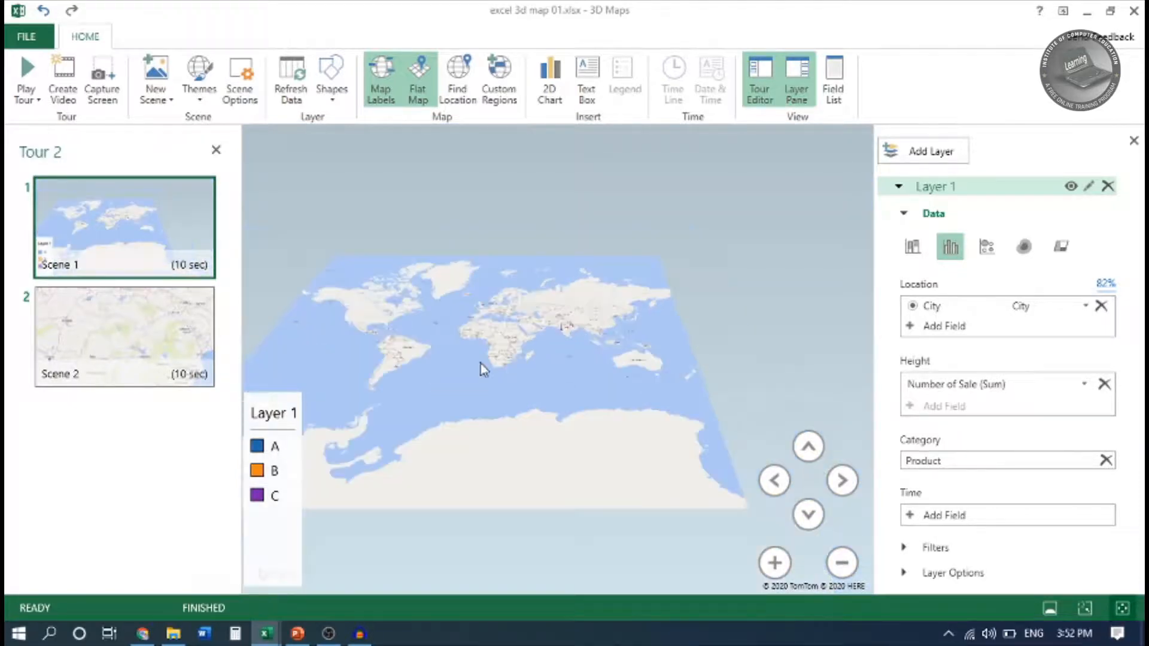
pyautogui.moveTo(480, 367); pyautogui.dragTo(554, 364)
pyautogui.scroll(5, 555, 364)
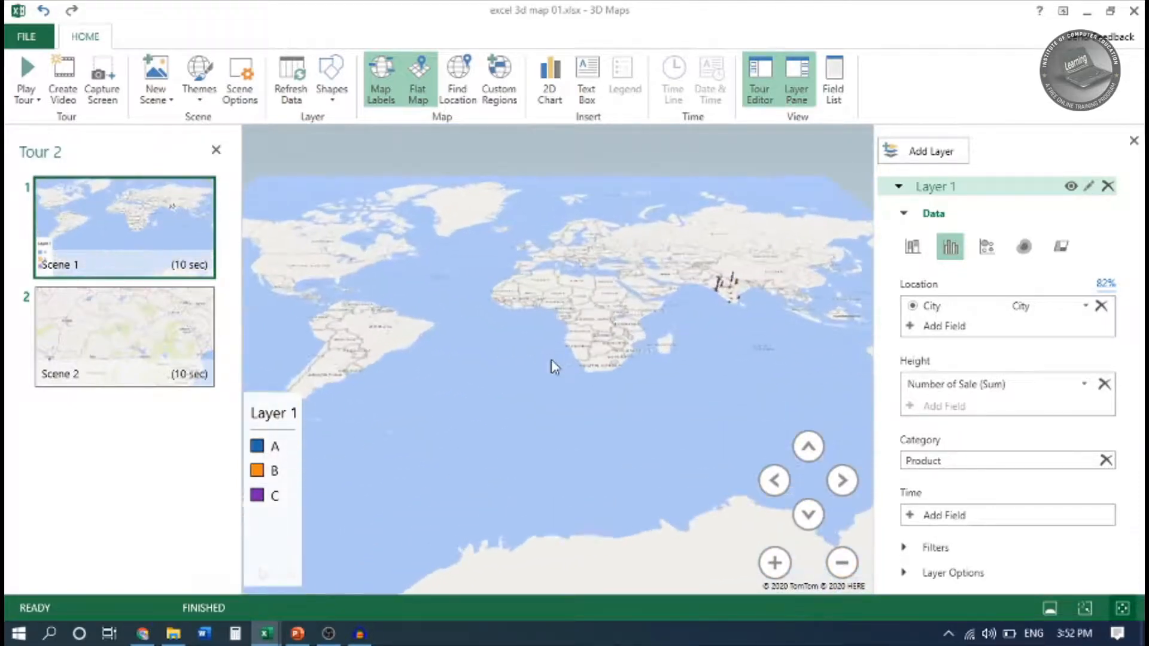
pyautogui.moveTo(693, 363); pyautogui.dragTo(518, 393)
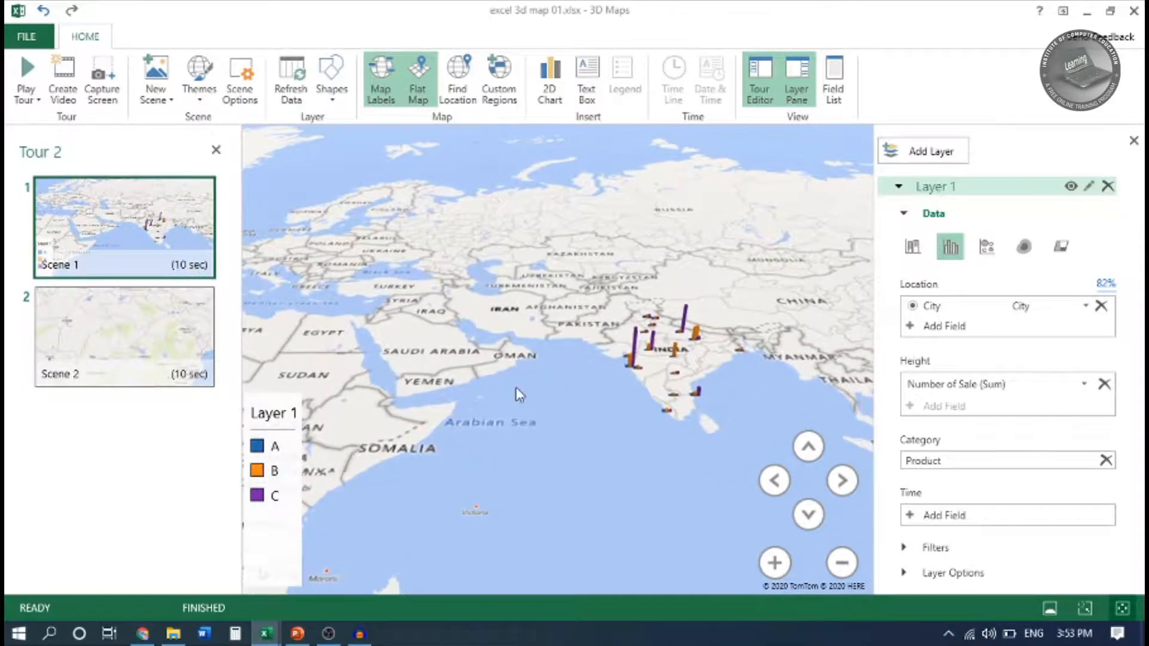
pyautogui.moveTo(490, 293); pyautogui.dragTo(409, 289)
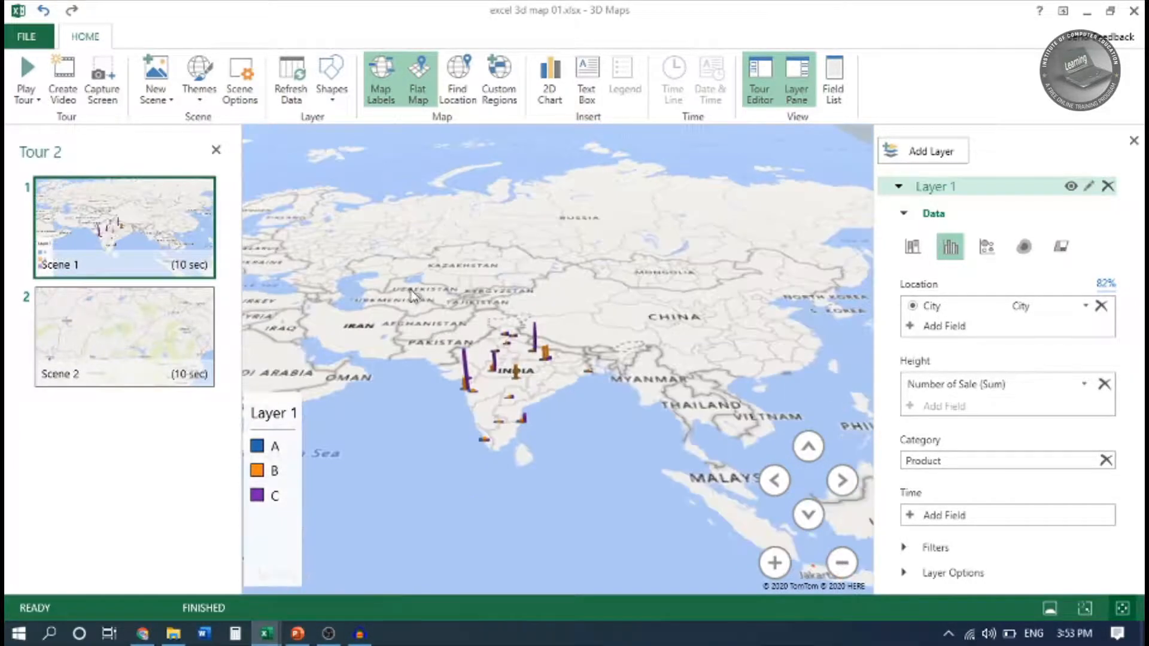
pyautogui.scroll(4, 535, 358)
pyautogui.scroll(5, 536, 377)
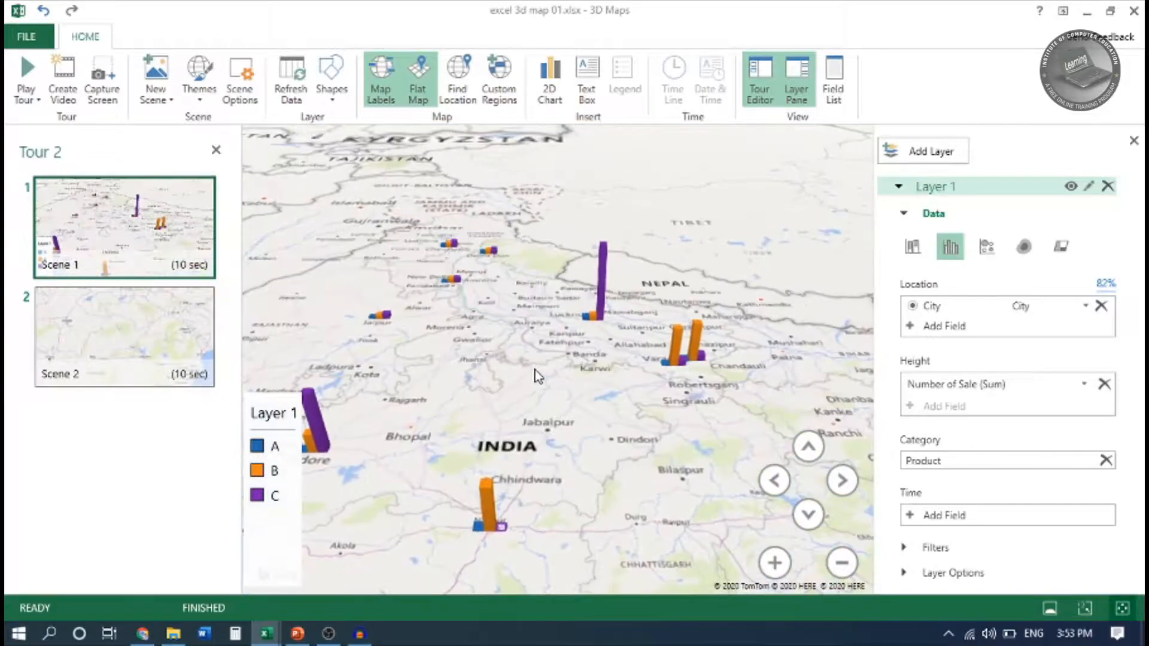
pyautogui.scroll(-3, 557, 469)
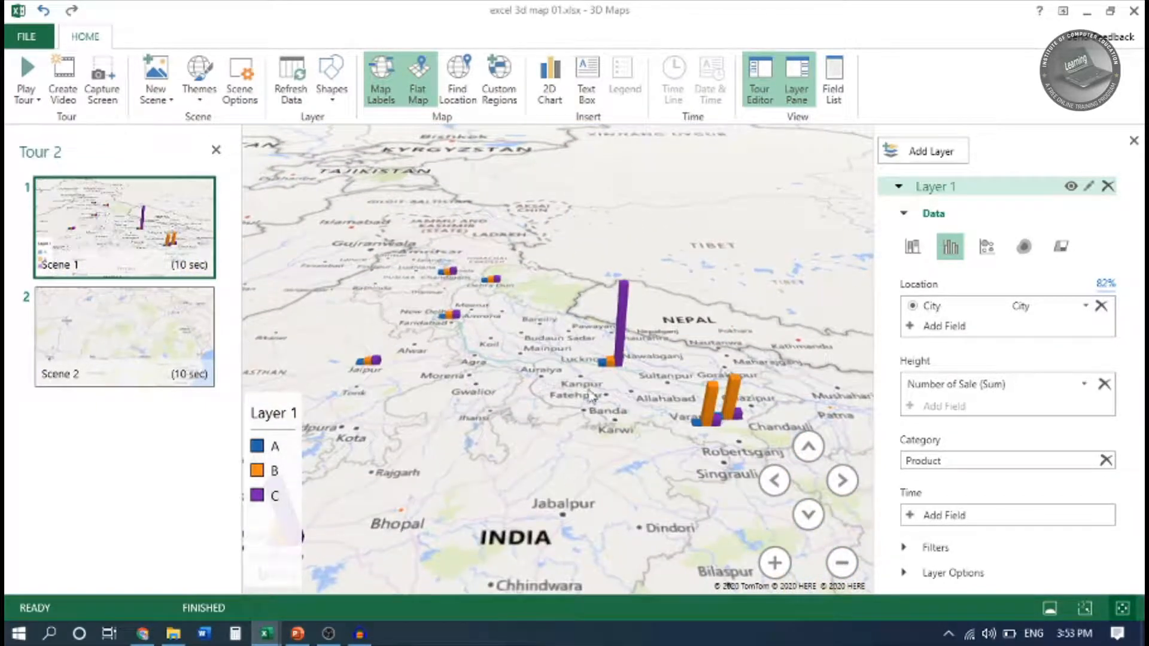
# Step: Find the location Jaipur on the map and close the location search
pyautogui.click(456, 79)
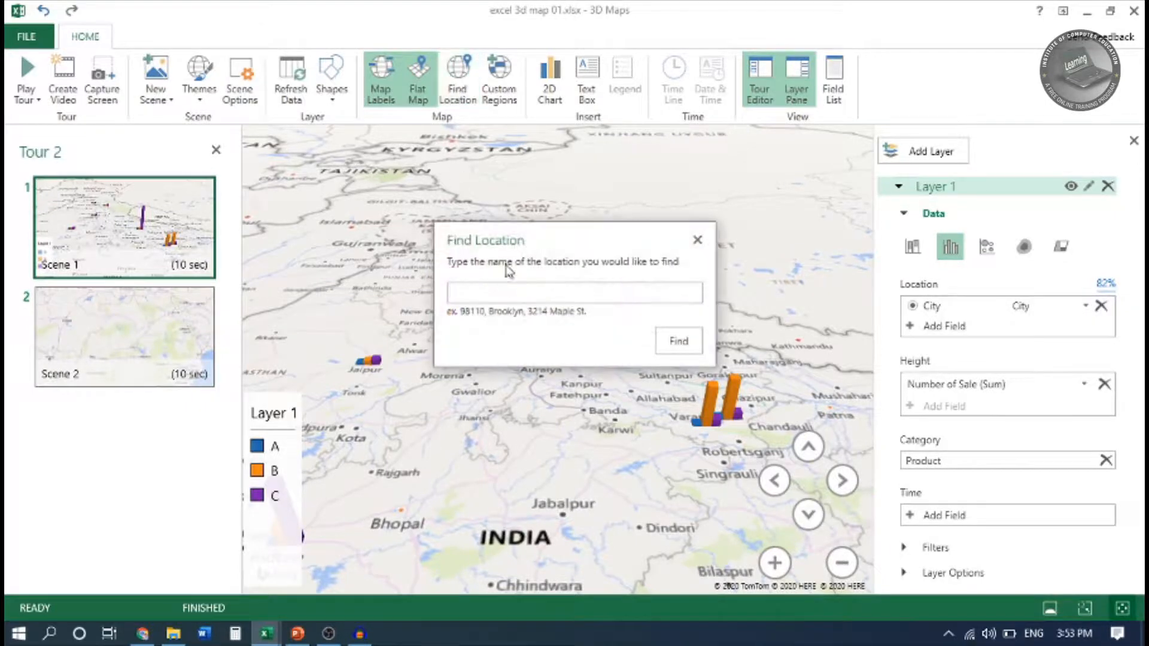
pyautogui.moveTo(512, 248); pyautogui.dragTo(592, 377)
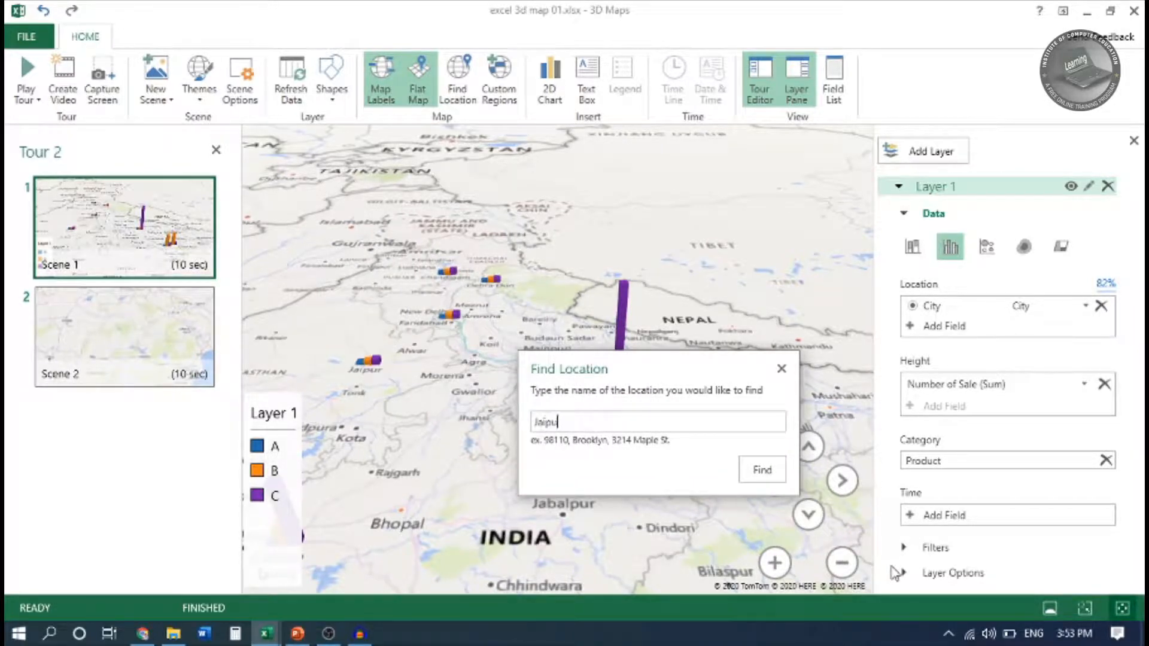
pyautogui.click(762, 473)
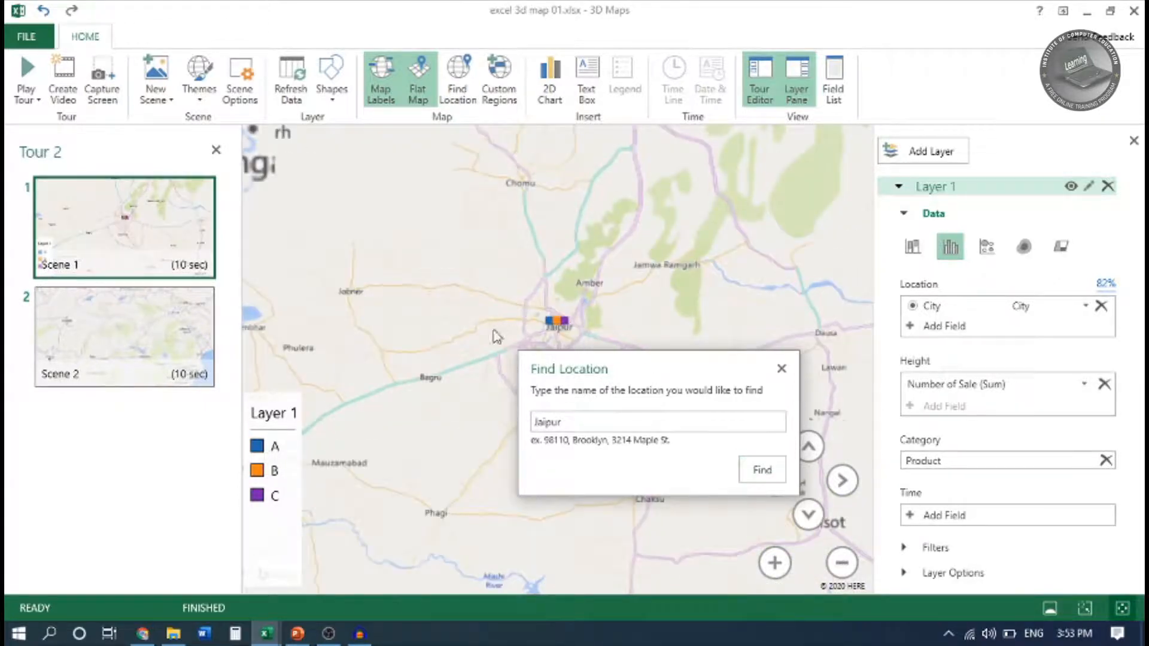
pyautogui.click(781, 369)
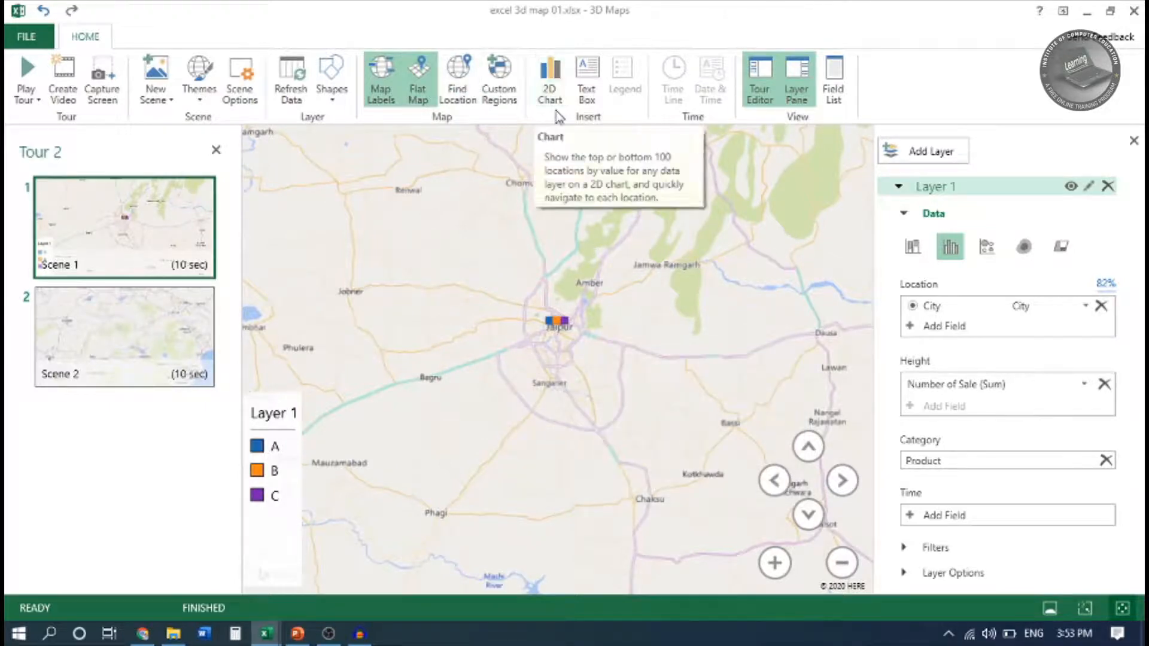
# Step: Try a 2D chart of Number of Sale by product on the map, look through its cities and delete it
pyautogui.click(552, 73)
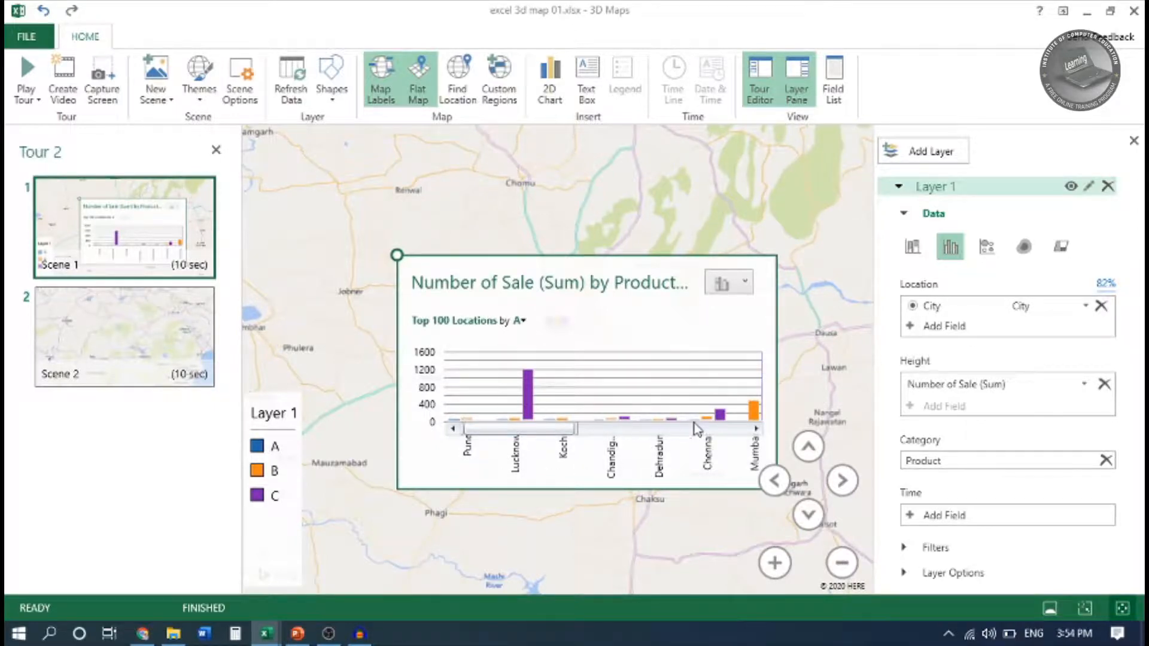
pyautogui.moveTo(588, 425); pyautogui.dragTo(495, 386)
pyautogui.press('Delete')
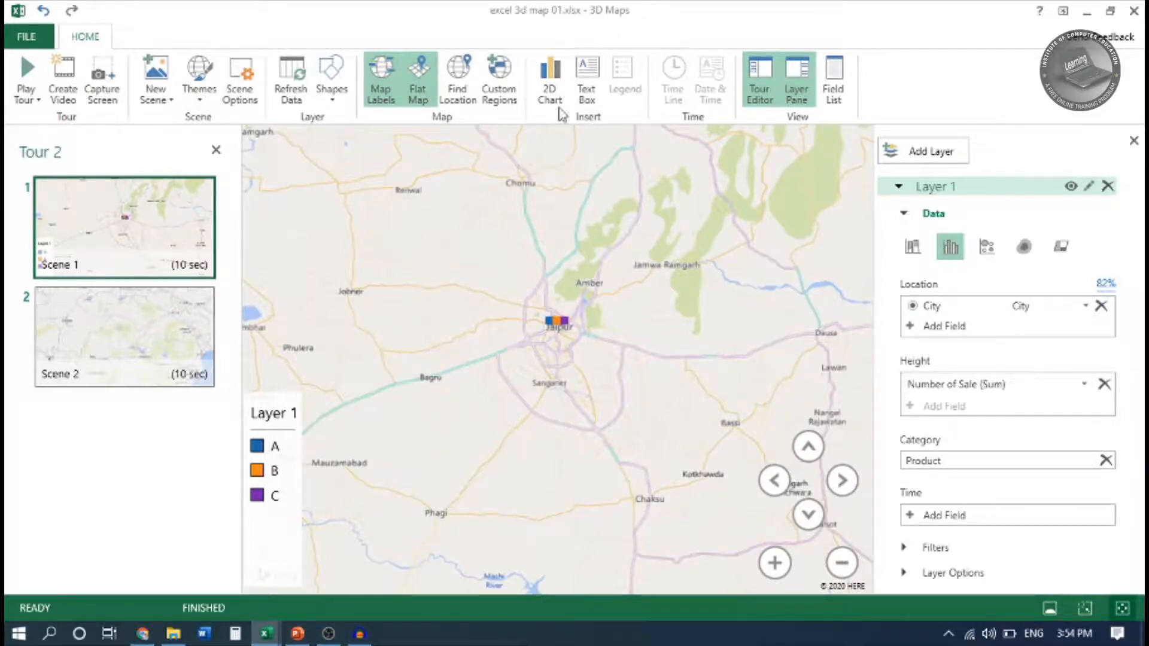
# Step: View the custom region set manager and the text box settings, closing both without making changes
pyautogui.click(500, 90)
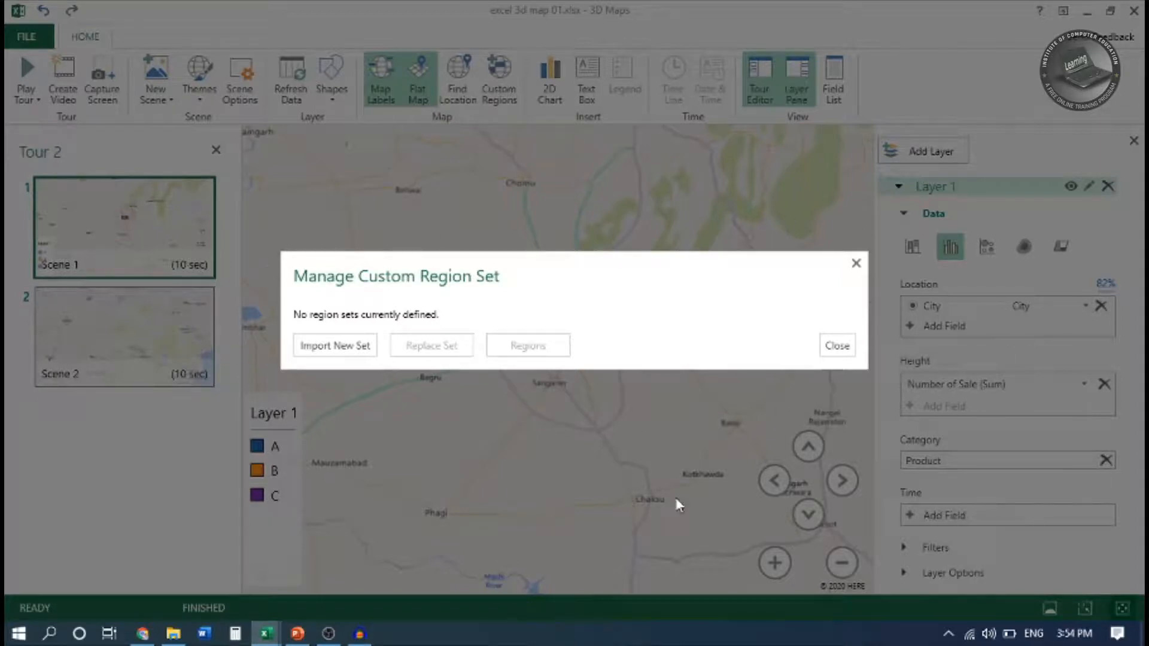
pyautogui.click(856, 263)
pyautogui.click(597, 71)
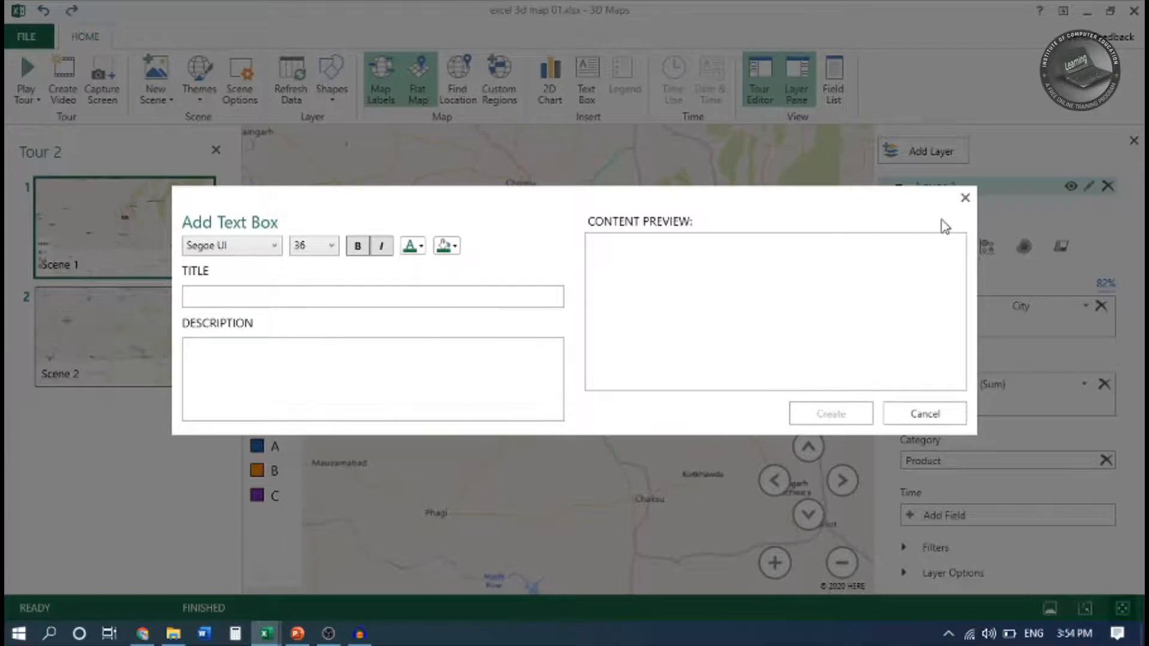
pyautogui.click(965, 197)
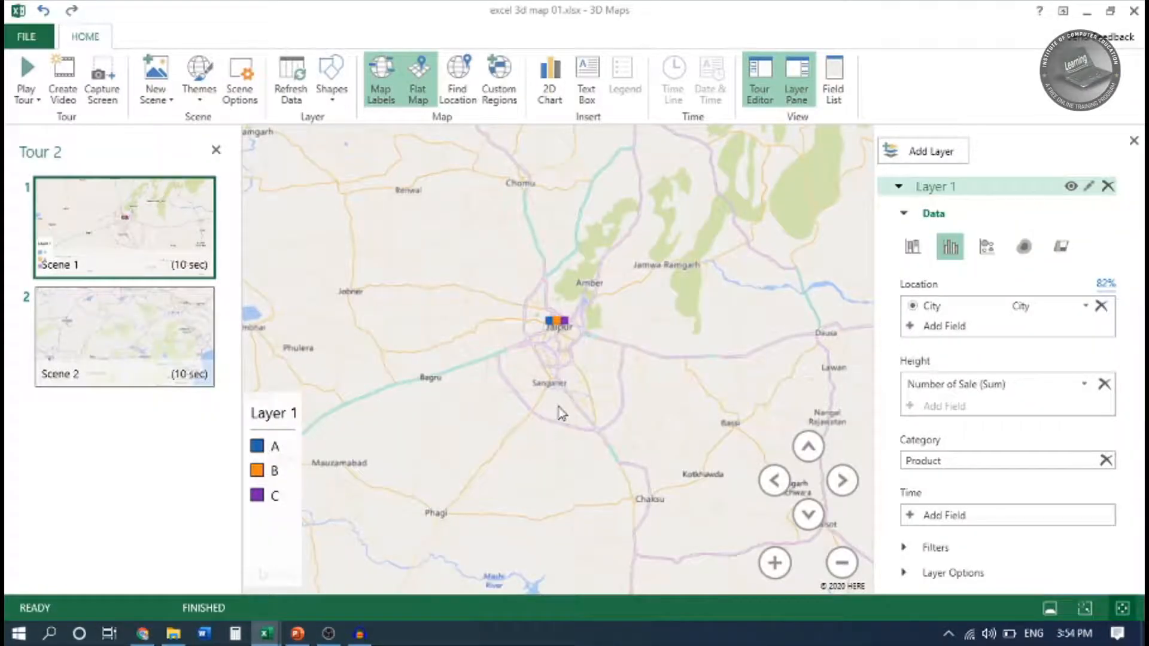
# Step: Change Layer 1 to a bubble visualization showing product shares for the Indian cities
pyautogui.moveTo(534, 364); pyautogui.dragTo(525, 315)
pyautogui.scroll(-10, 525, 315)
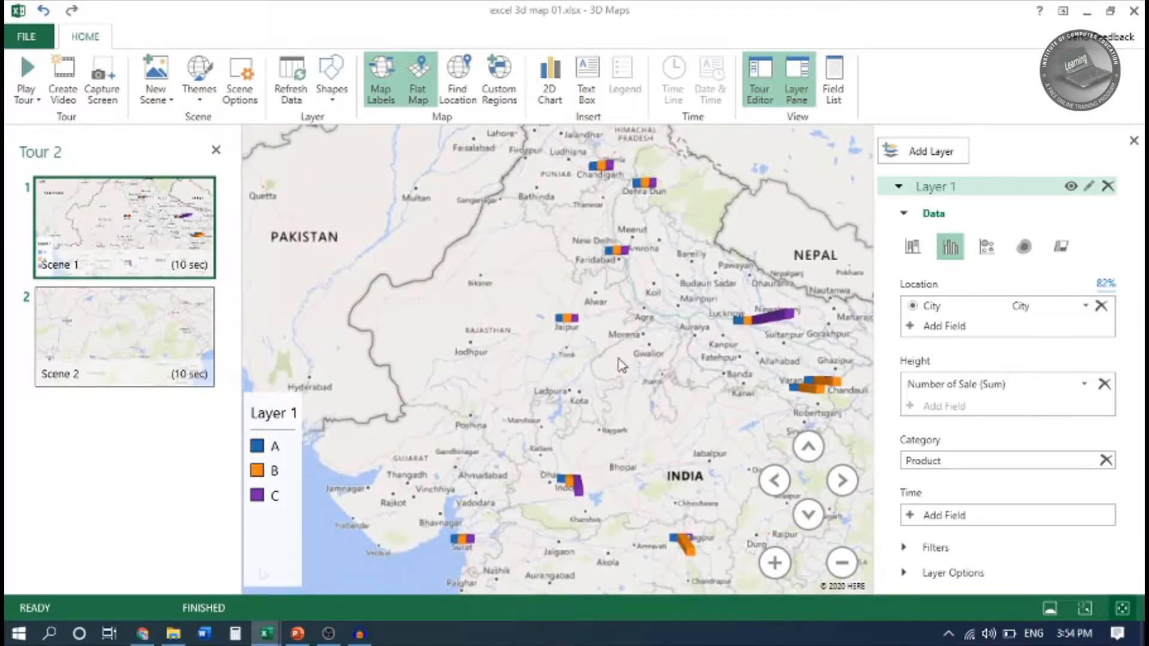
pyautogui.moveTo(622, 365); pyautogui.dragTo(611, 290)
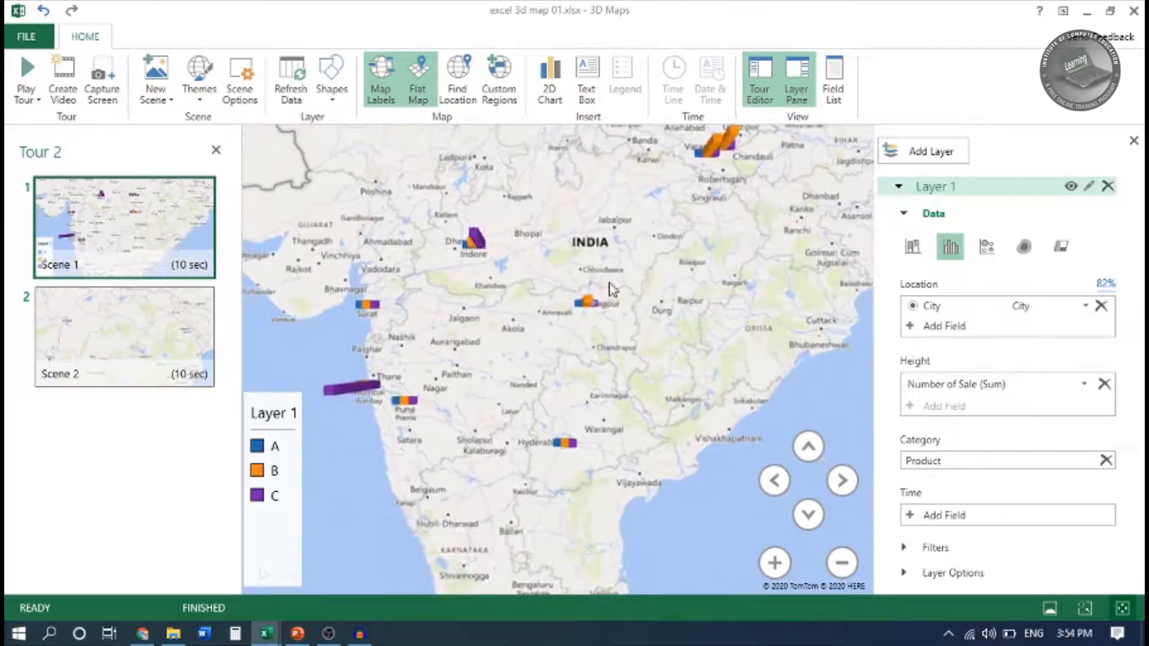
pyautogui.click(991, 252)
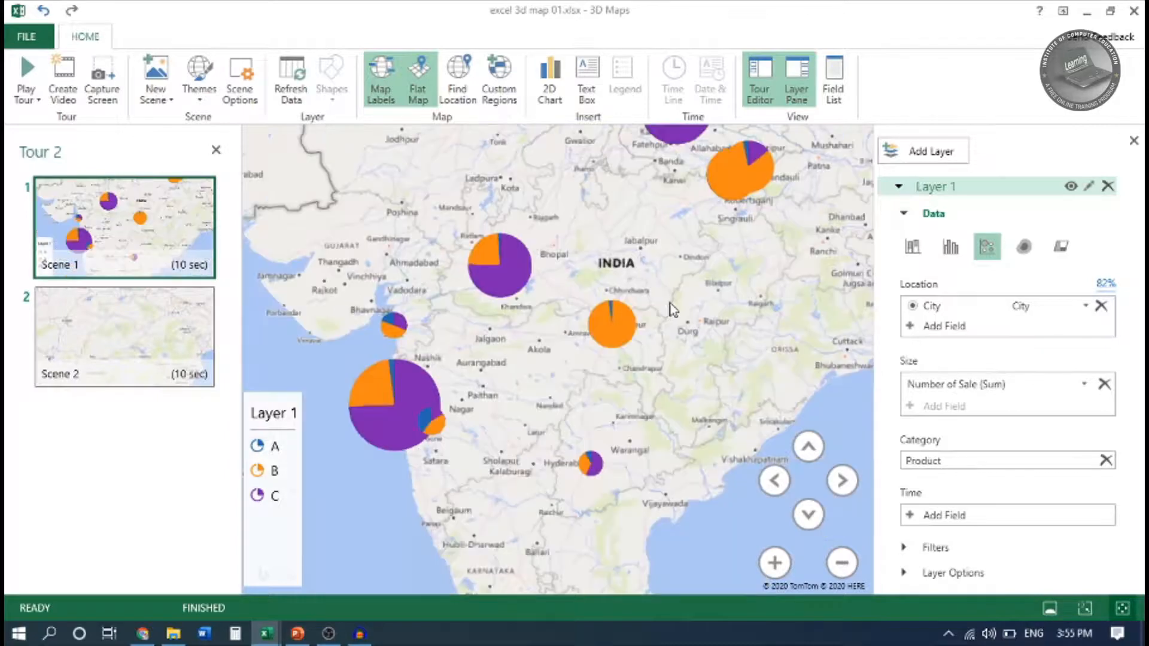
# Step: Change Layer 1 to a heat map and inspect the sales spot around New Delhi
pyautogui.click(1026, 246)
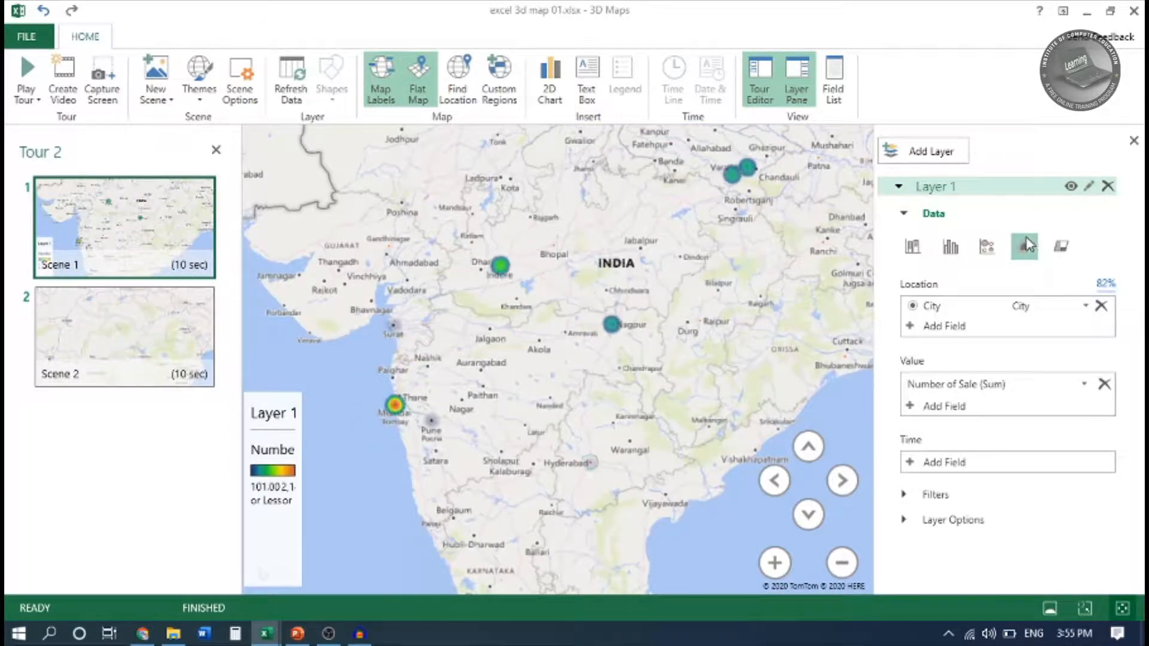
pyautogui.moveTo(687, 295); pyautogui.dragTo(630, 570)
pyautogui.moveTo(469, 340); pyautogui.dragTo(541, 306)
pyautogui.scroll(5, 543, 311)
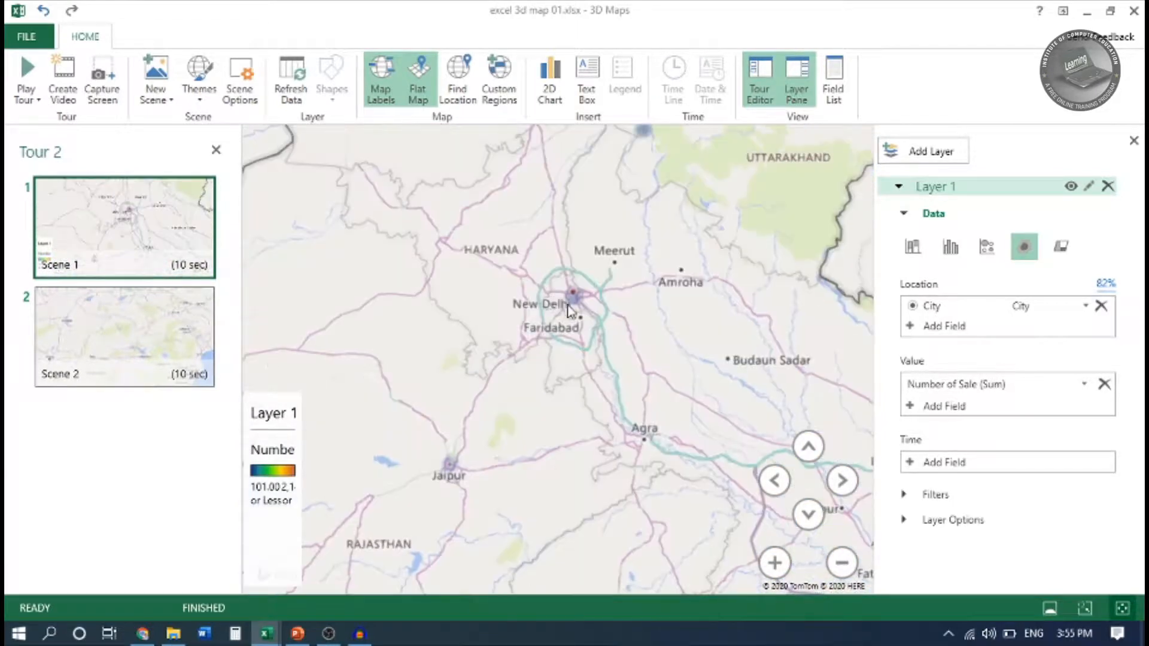
pyautogui.scroll(3, 563, 318)
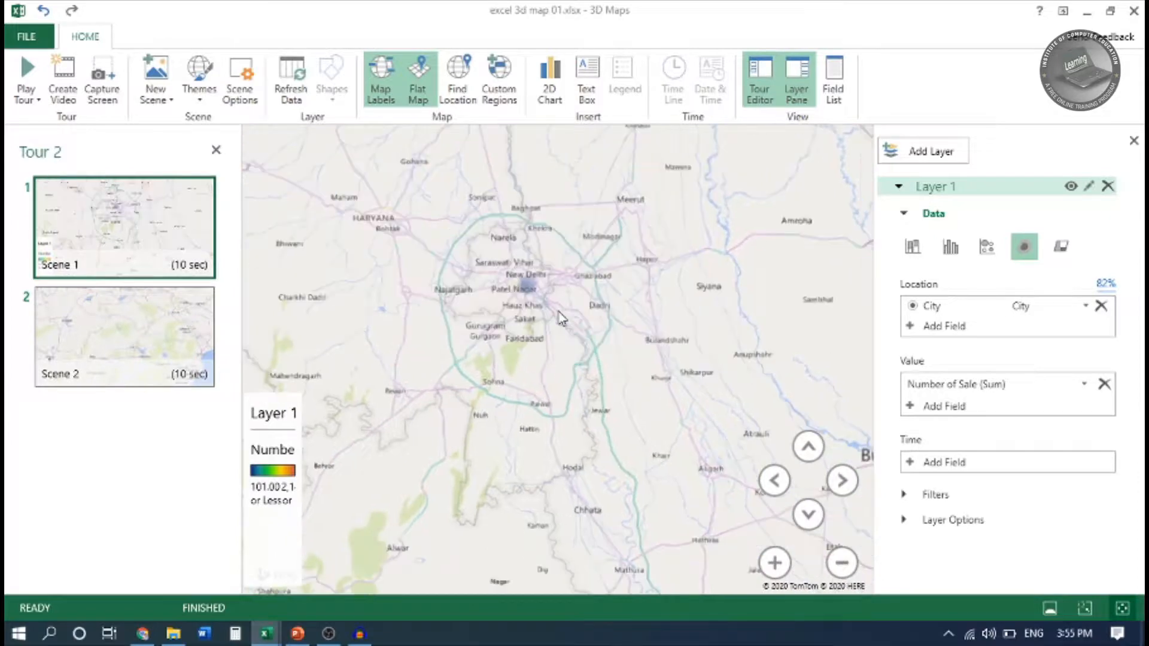
pyautogui.scroll(-3, 563, 319)
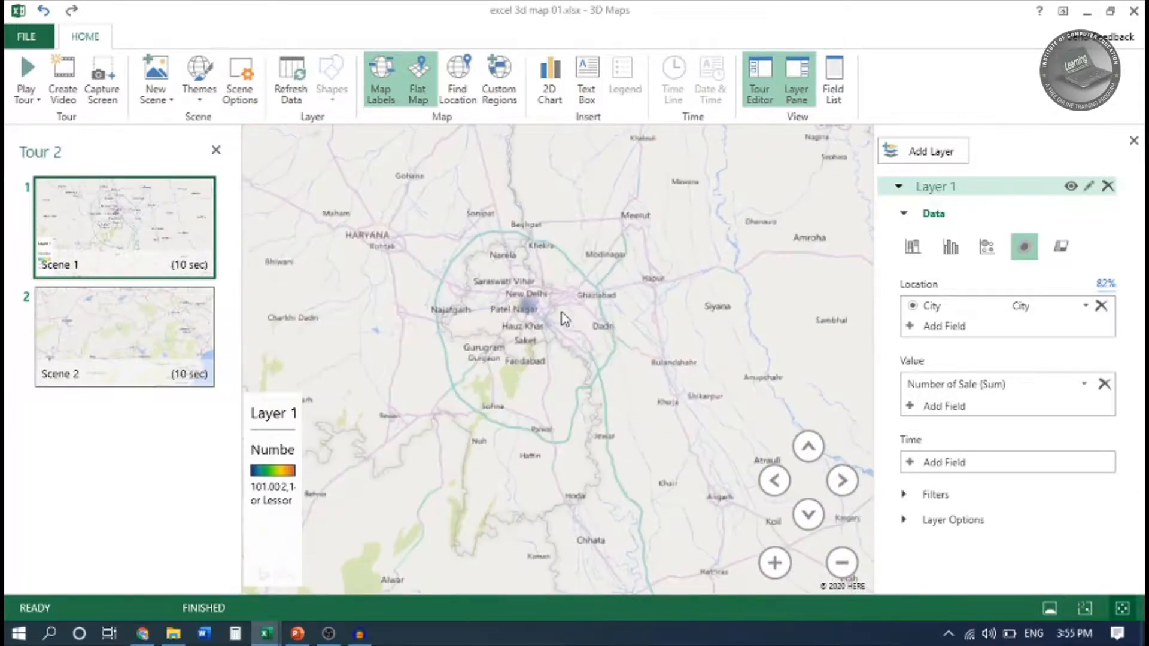
# Step: Set Layer 1 back to clustered columns and assign Product as its category
pyautogui.click(951, 250)
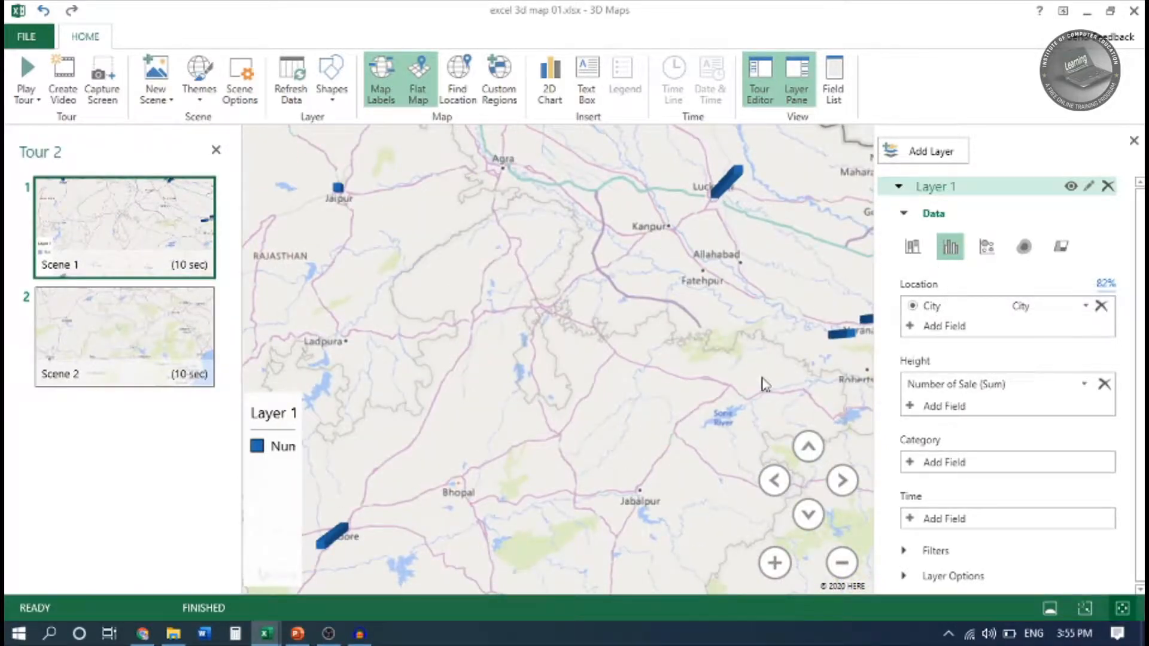
pyautogui.scroll(-5, 763, 384)
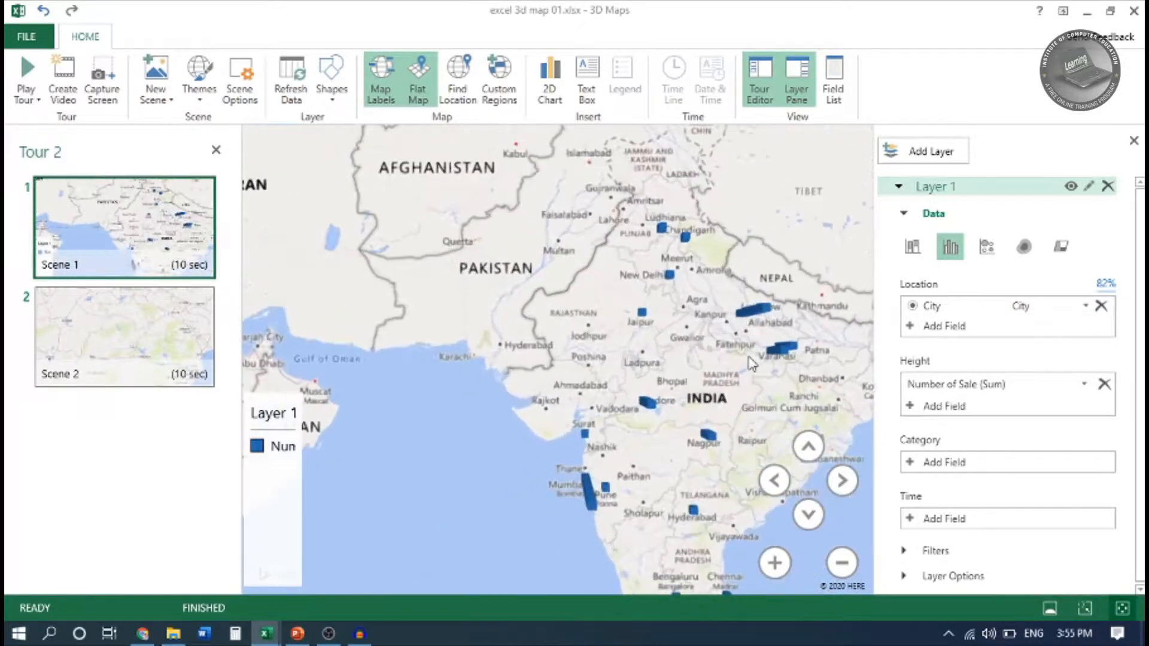
pyautogui.click(966, 466)
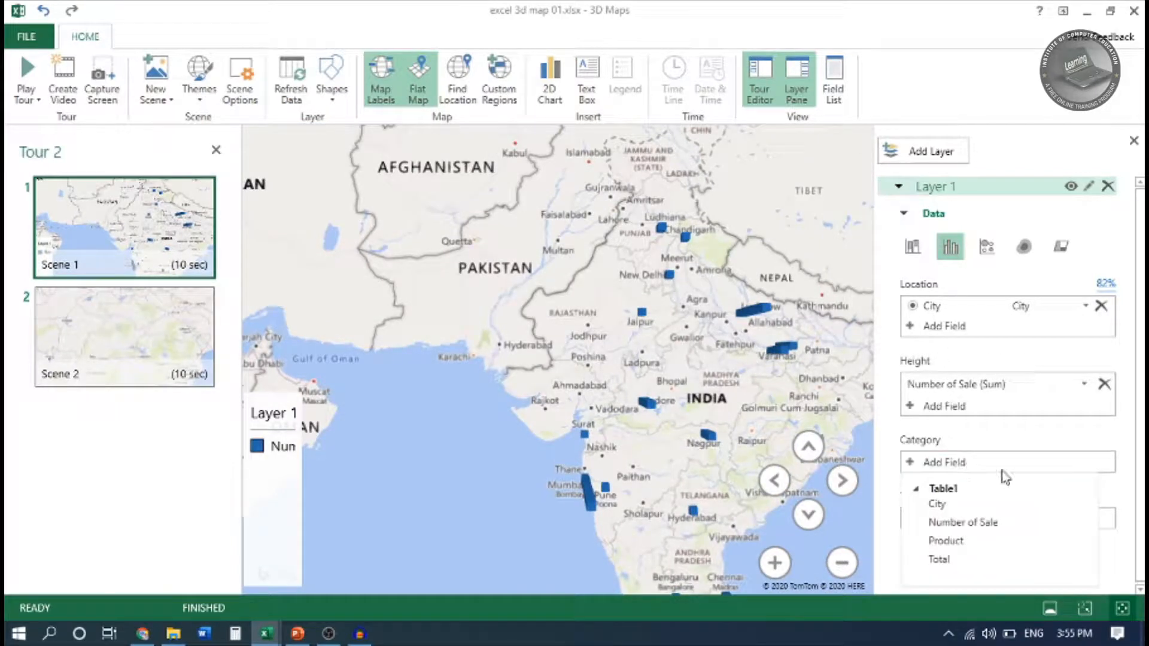
pyautogui.click(1013, 545)
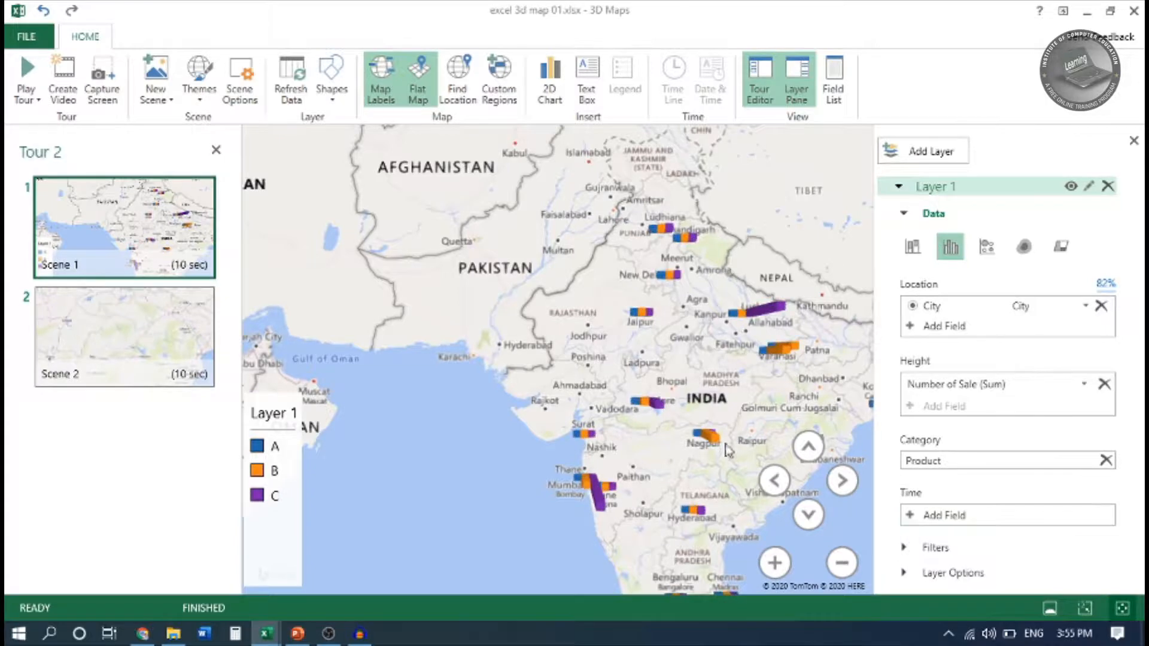
pyautogui.moveTo(729, 436); pyautogui.dragTo(776, 241)
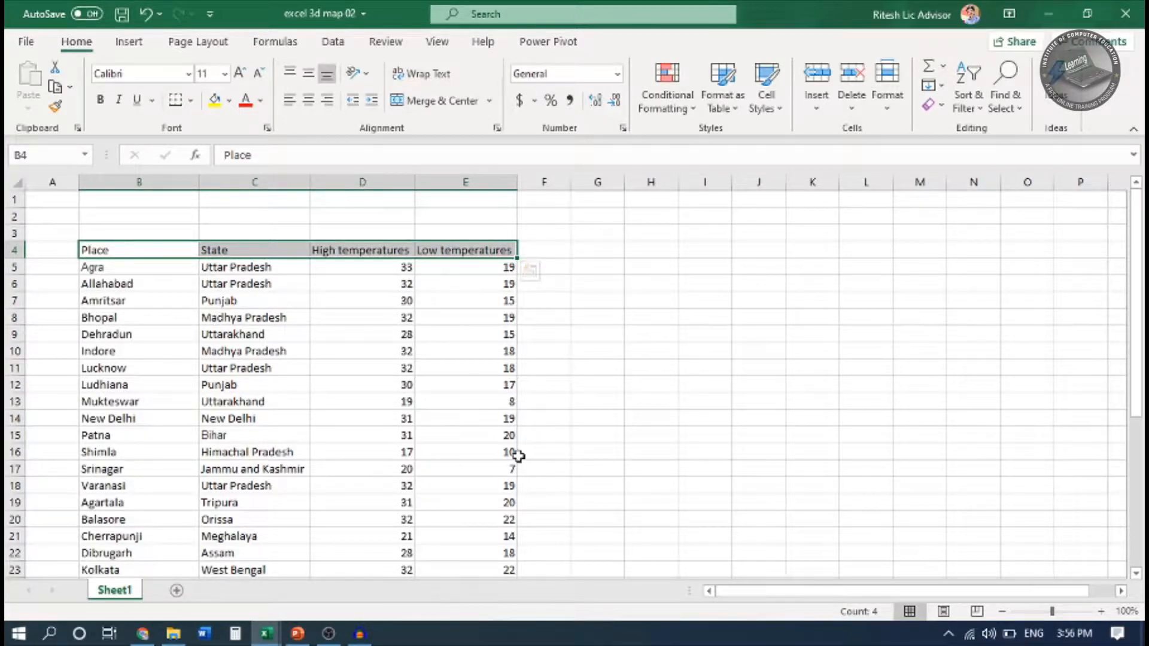
# Step: Review the place, state, high temperature and low temperature columns in the excel 3d map 02 workbook
pyautogui.click(125, 300)
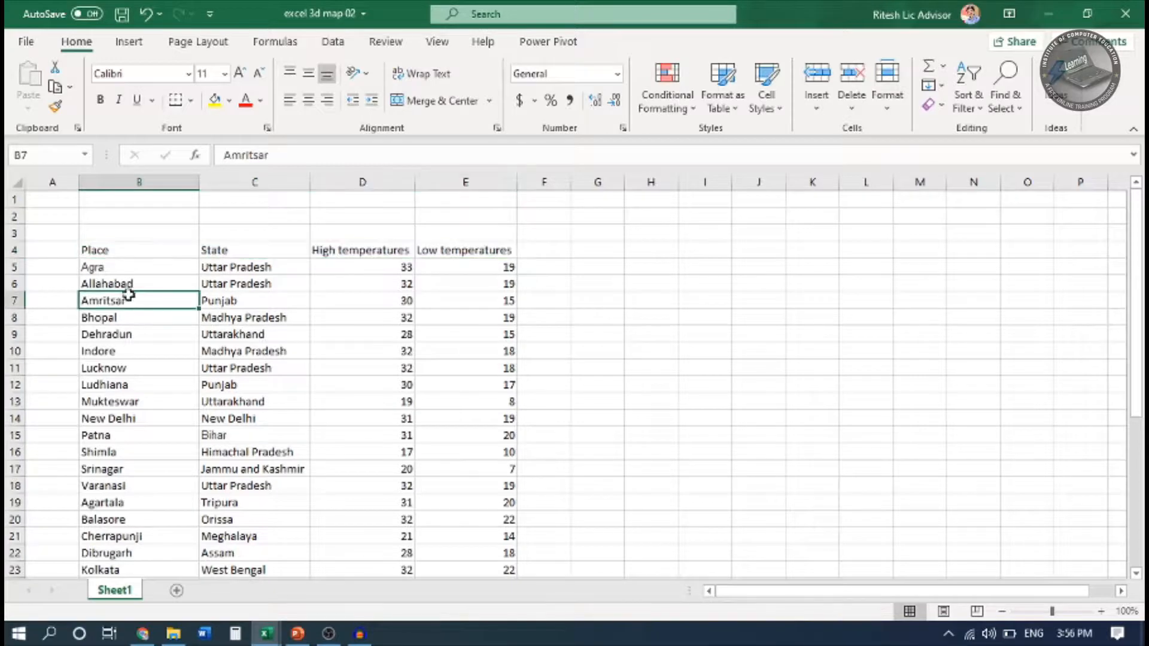
pyautogui.click(129, 285)
pyautogui.click(237, 285)
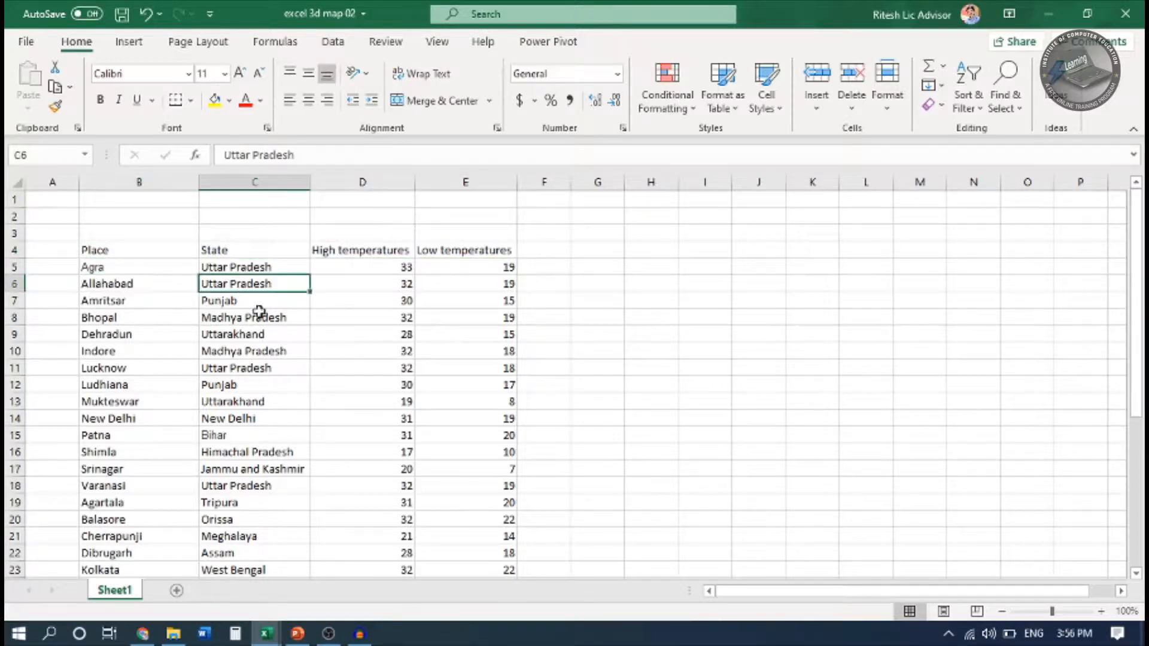
pyautogui.click(372, 297)
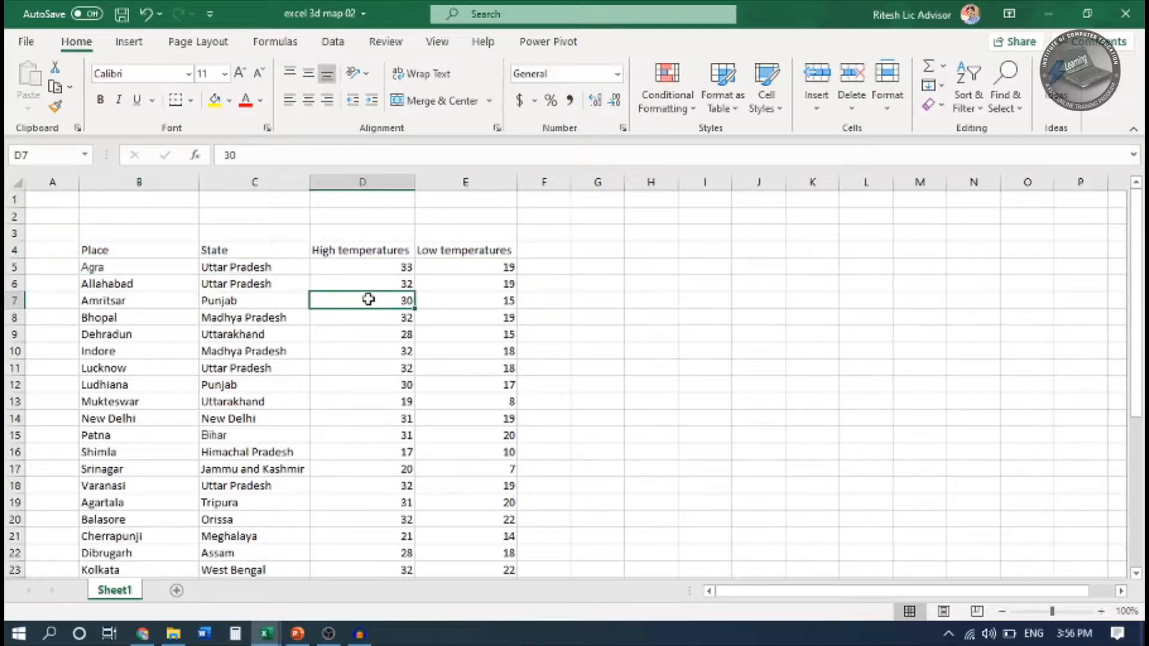
pyautogui.click(462, 284)
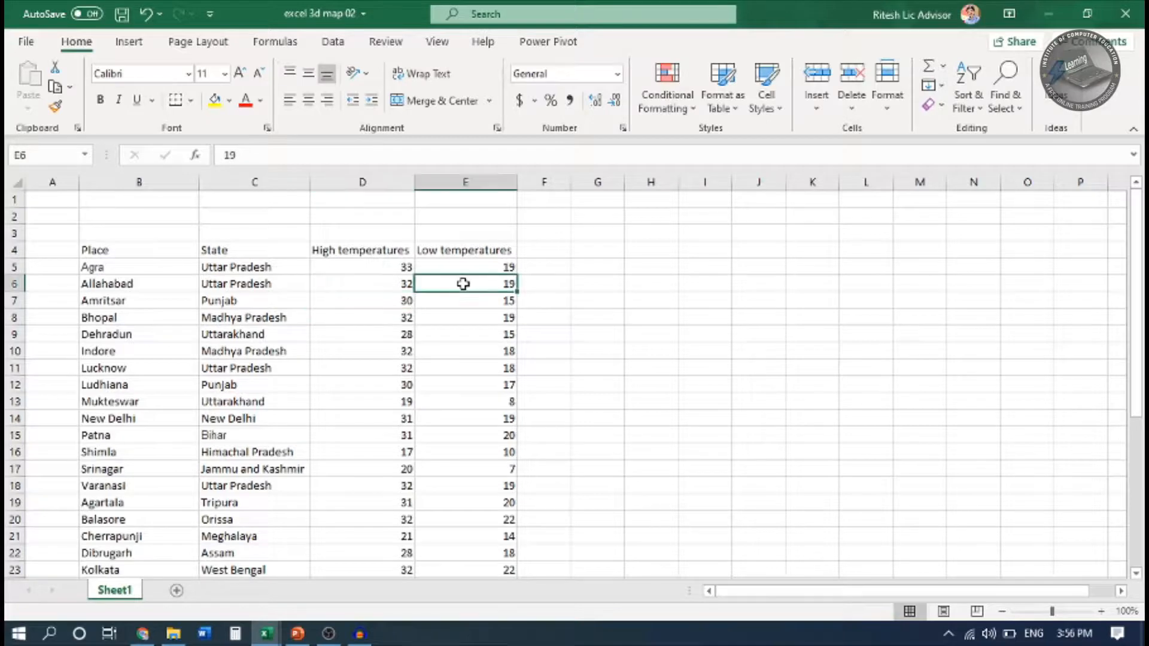
pyautogui.click(365, 293)
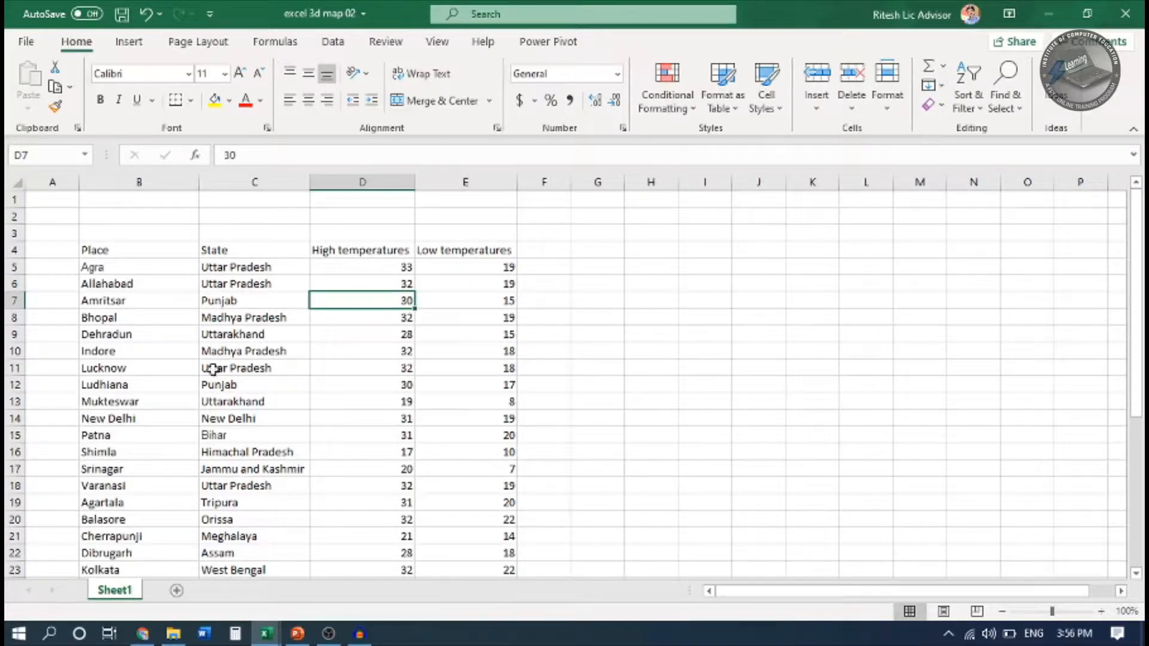
# Step: Convert the temperature data in B4:E38 into a table with headers
pyautogui.click(154, 250)
pyautogui.keyDown('shift'); pyautogui.click(451, 250); pyautogui.keyUp('shift')
pyautogui.scroll(-5, 431, 348)
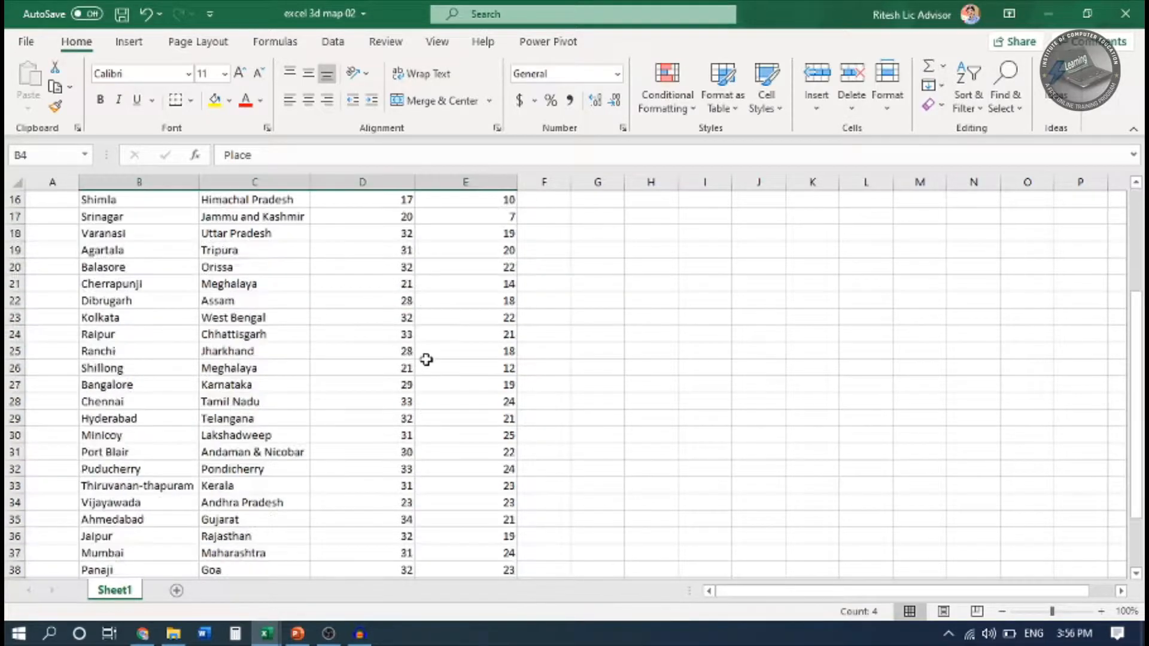
pyautogui.scroll(-6, 426, 359)
pyautogui.scroll(1, 426, 359)
pyautogui.keyDown('shift'); pyautogui.click(505, 321); pyautogui.keyUp('shift')
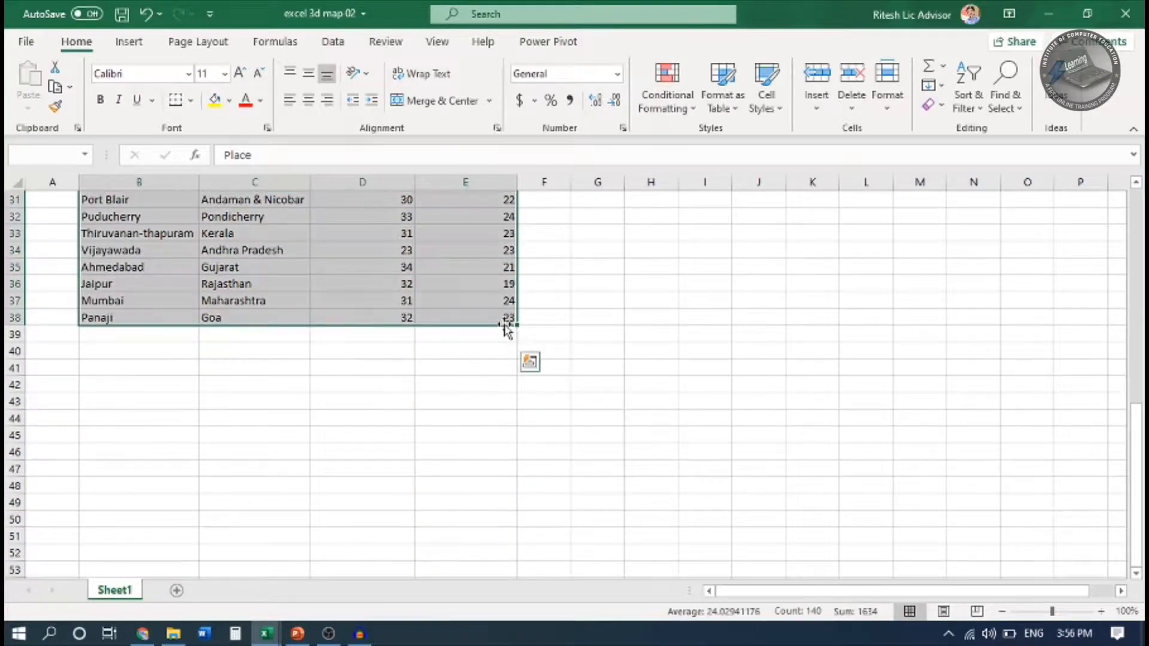
pyautogui.scroll(10, 495, 479)
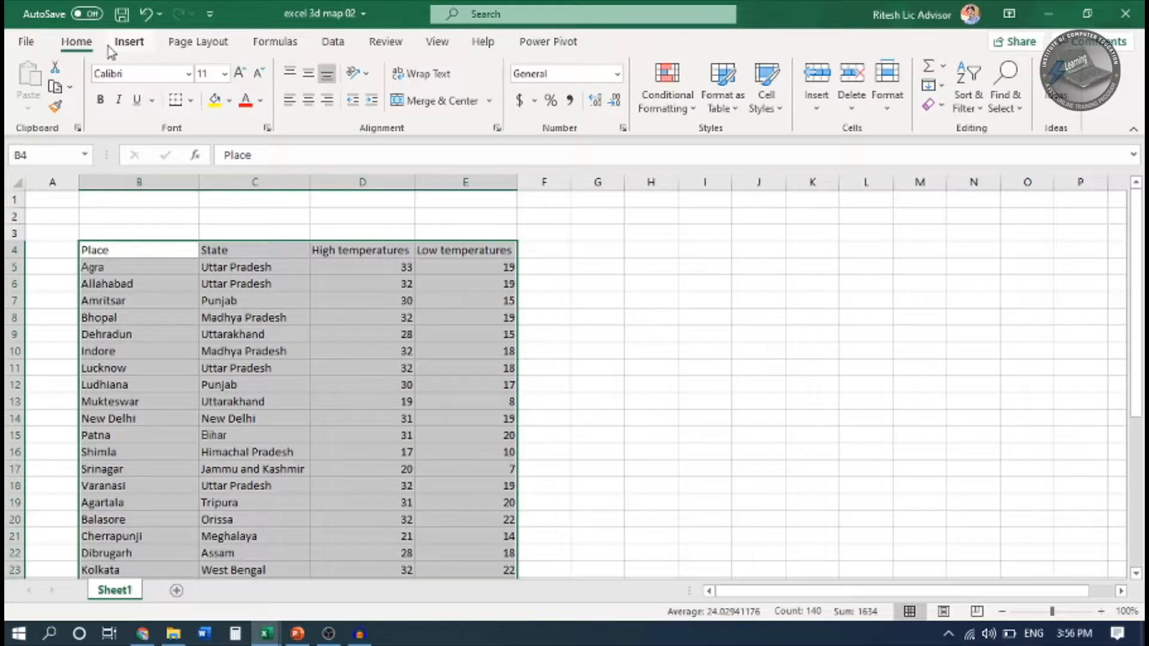
pyautogui.click(129, 42)
pyautogui.click(150, 88)
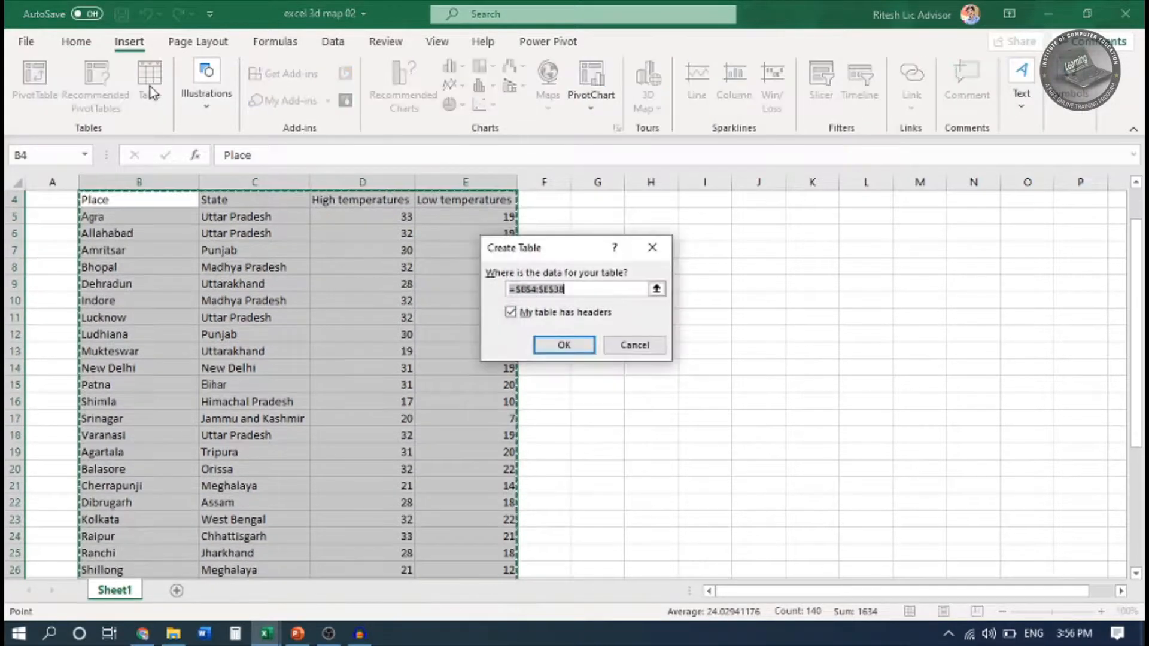
pyautogui.click(565, 345)
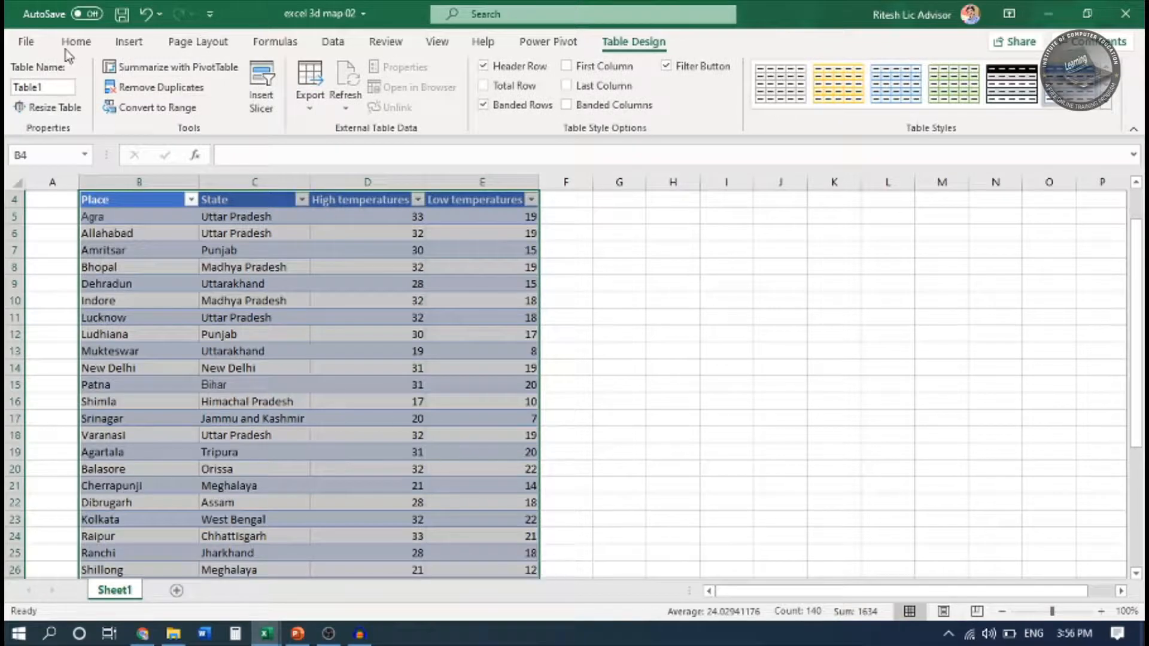
# Step: Open 3D Maps for the temperature table and compare plotting by State with Place, keeping Place as the location
pyautogui.click(133, 44)
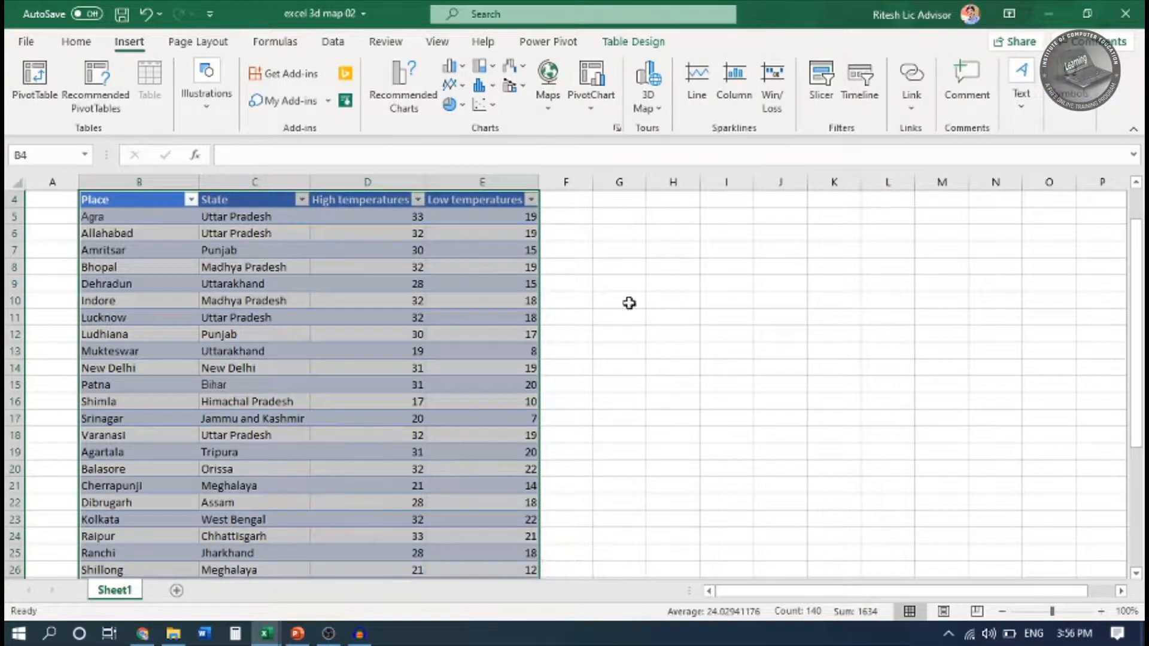
pyautogui.click(651, 81)
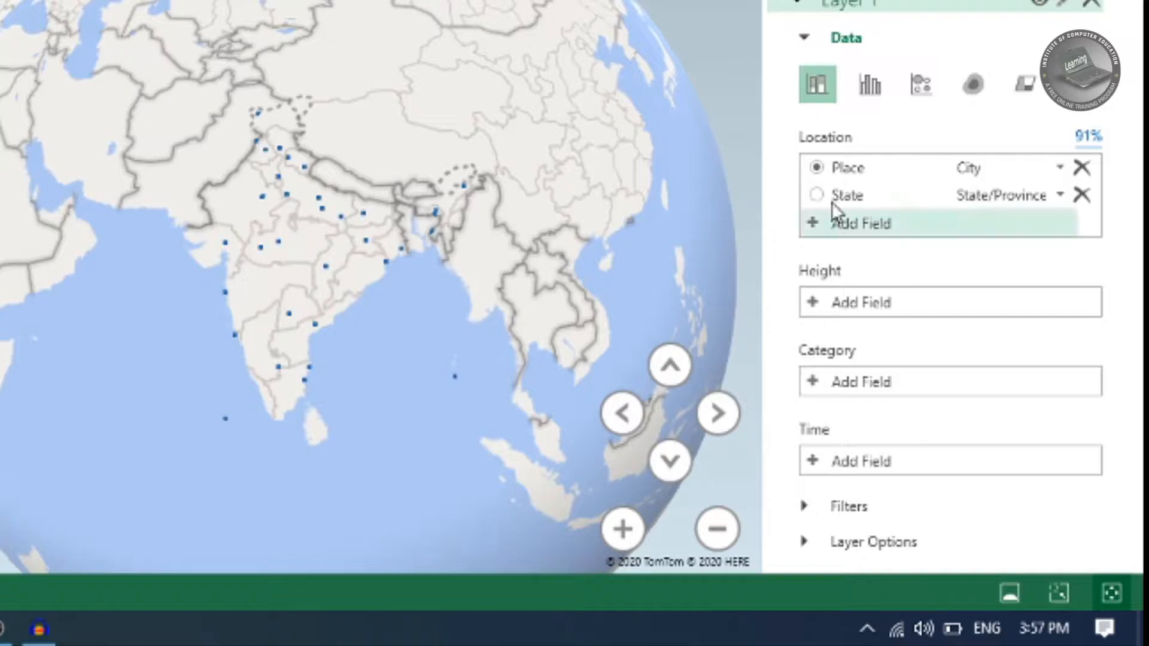
pyautogui.click(817, 195)
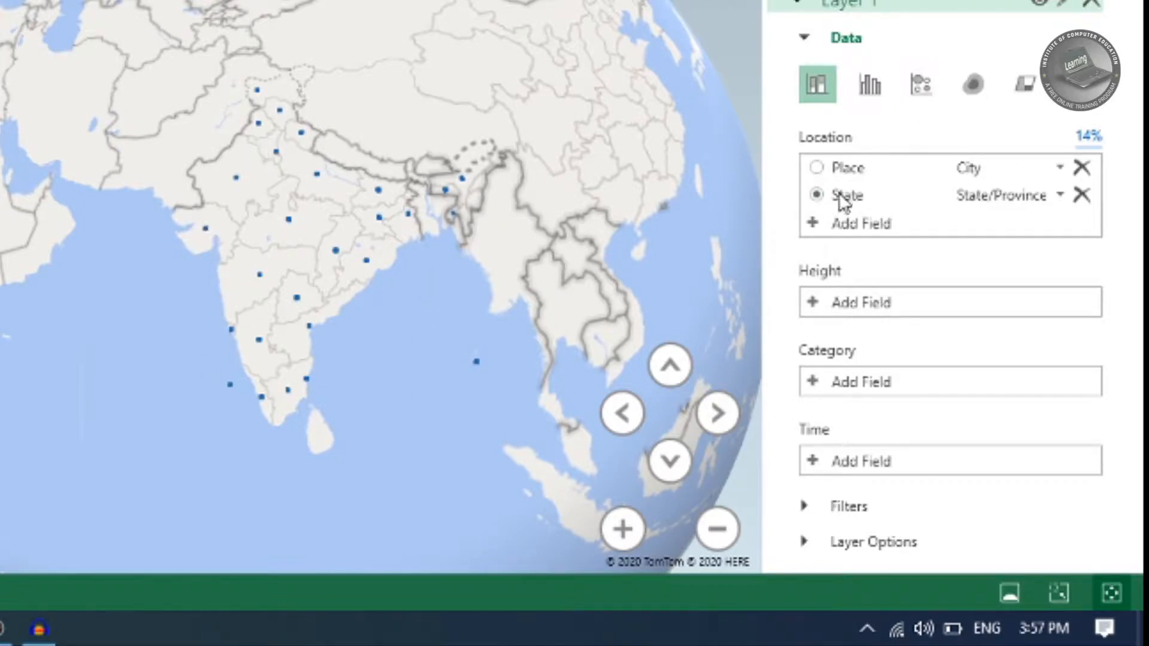
pyautogui.click(818, 169)
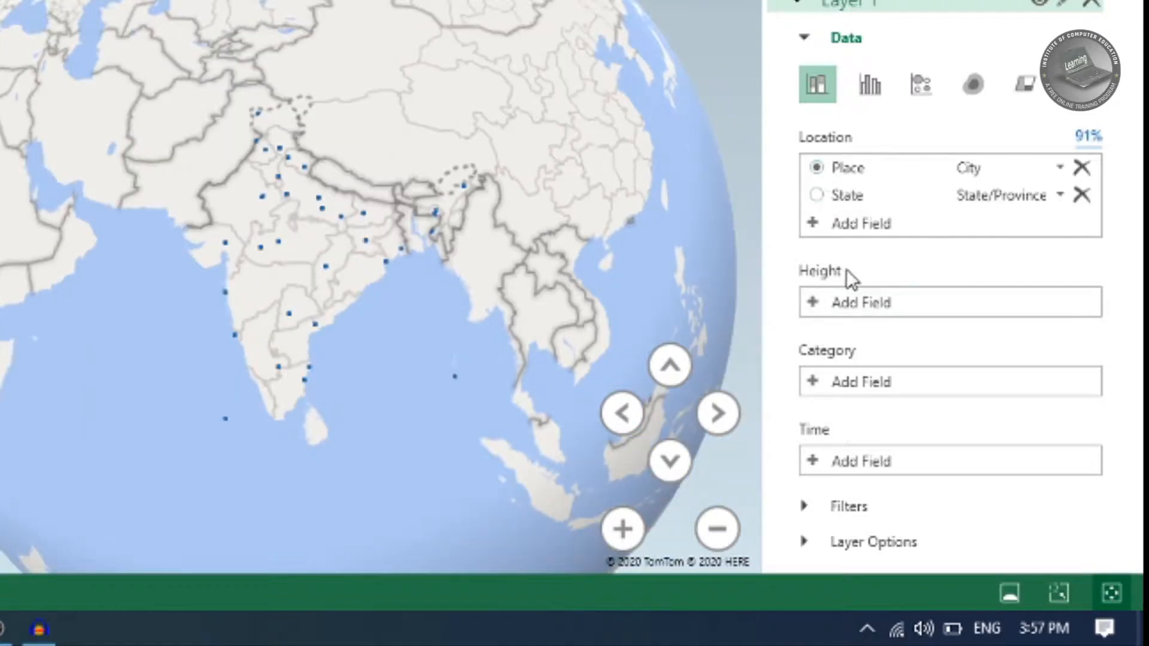
# Step: Add High temperatures and Low temperatures as the height fields of Layer 1
pyautogui.click(809, 302)
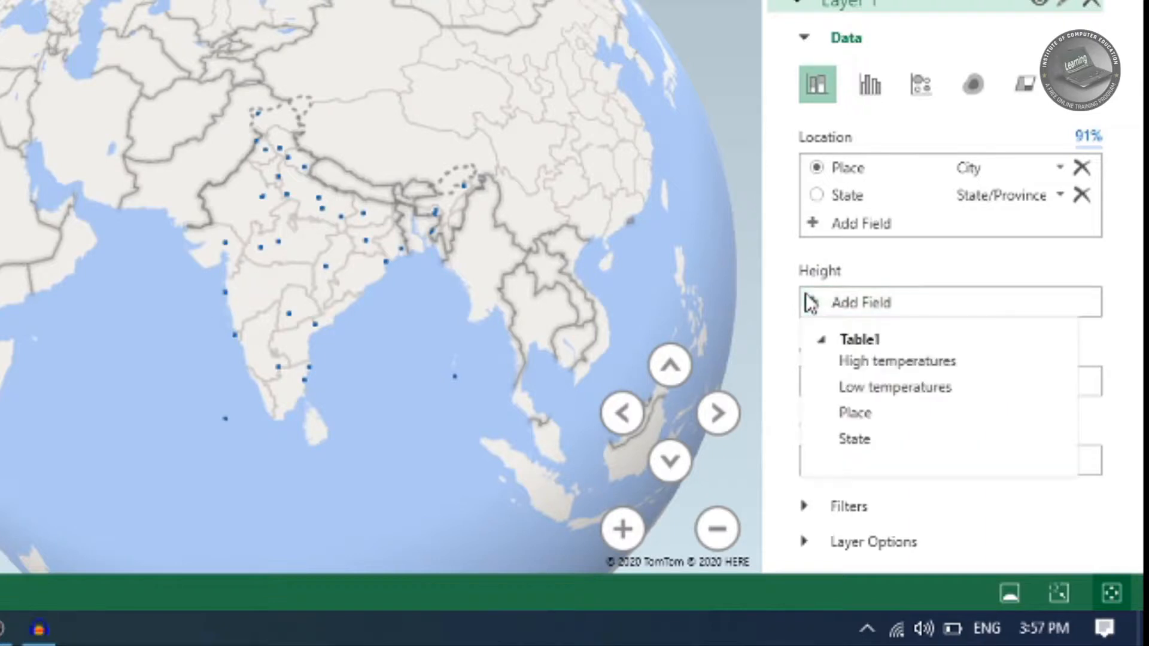
pyautogui.click(892, 361)
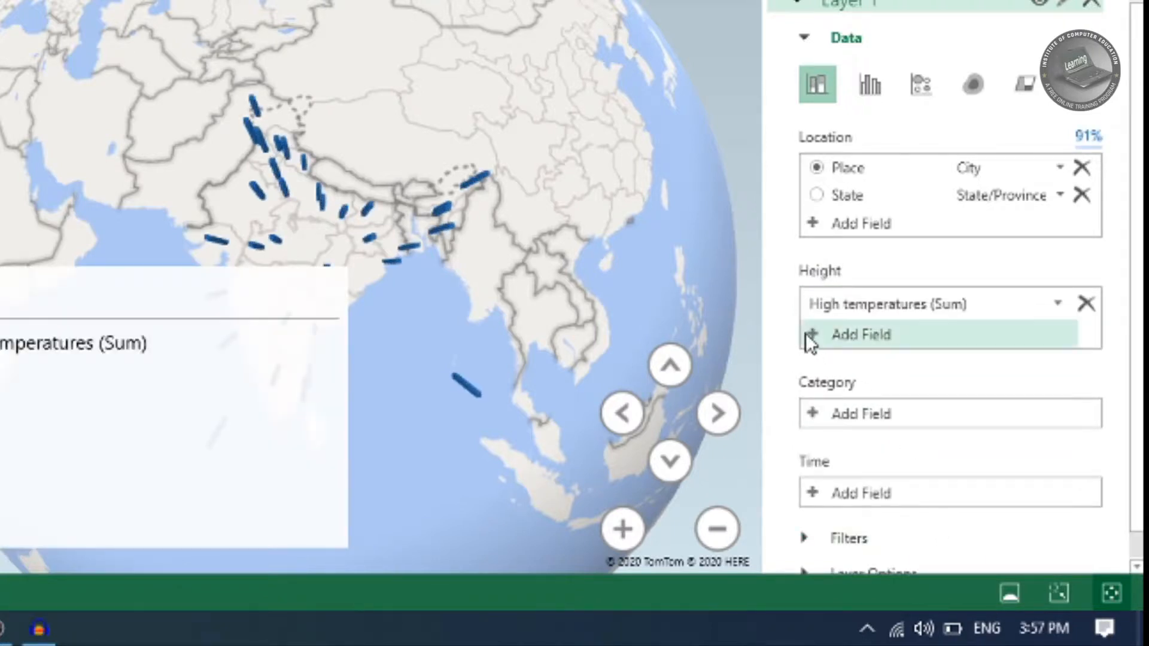
pyautogui.click(807, 335)
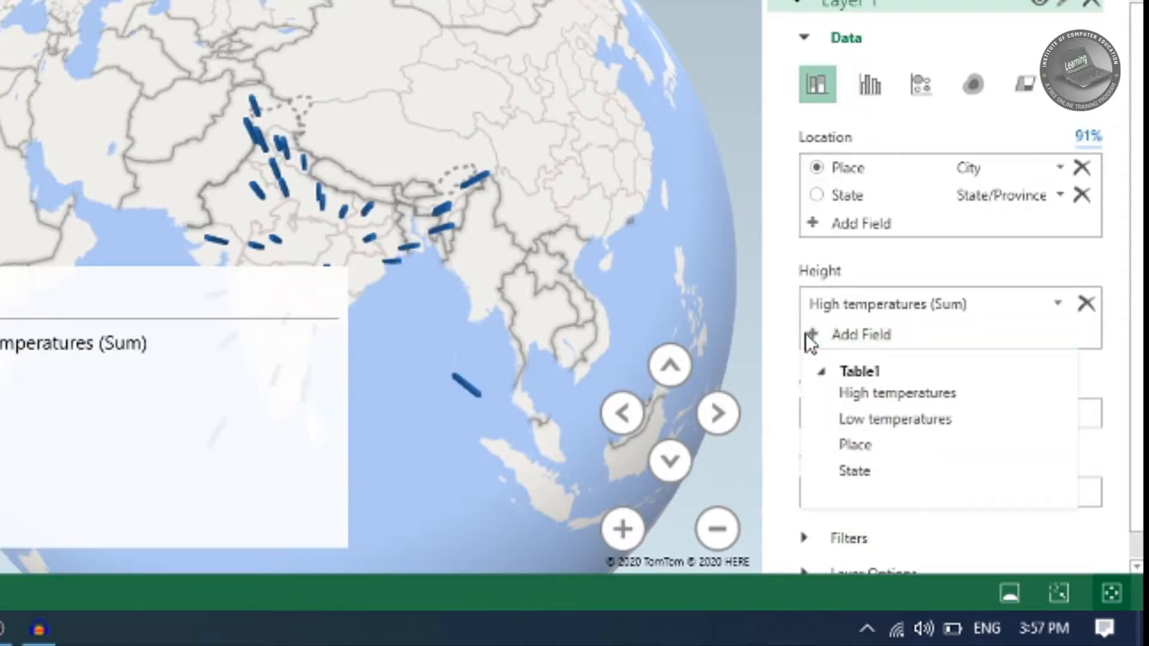
pyautogui.click(854, 419)
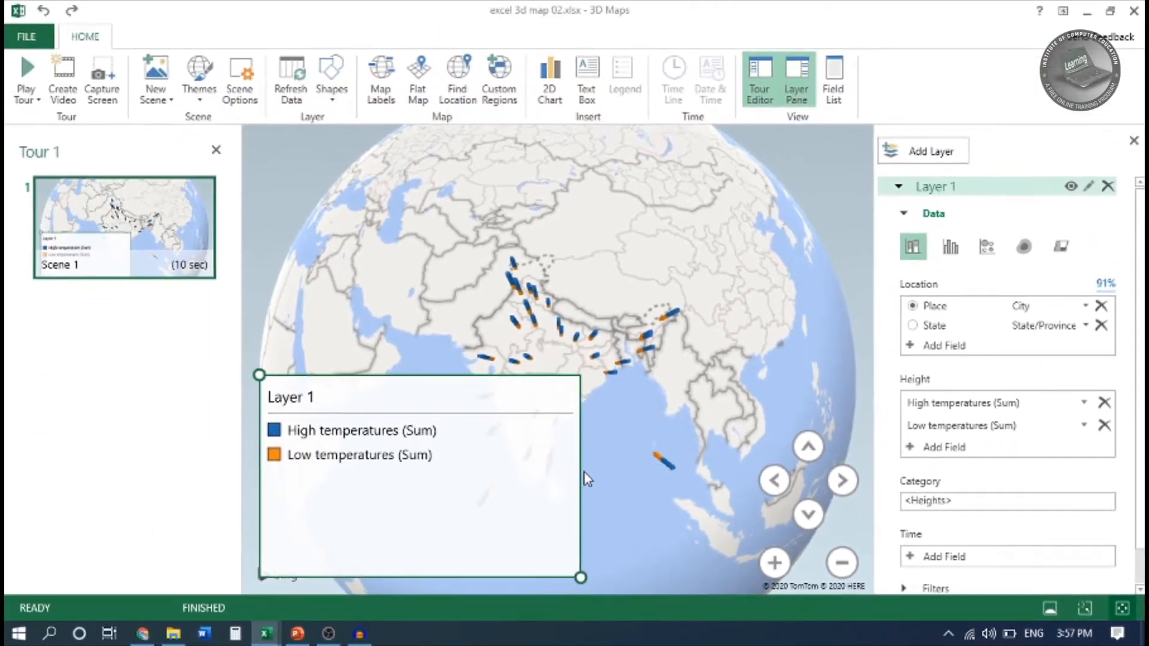
# Step: Move the Layer 1 legend to the lower-left edge of the map and shrink it to a narrow strip clear of India
pyautogui.moveTo(570, 477); pyautogui.dragTo(473, 468)
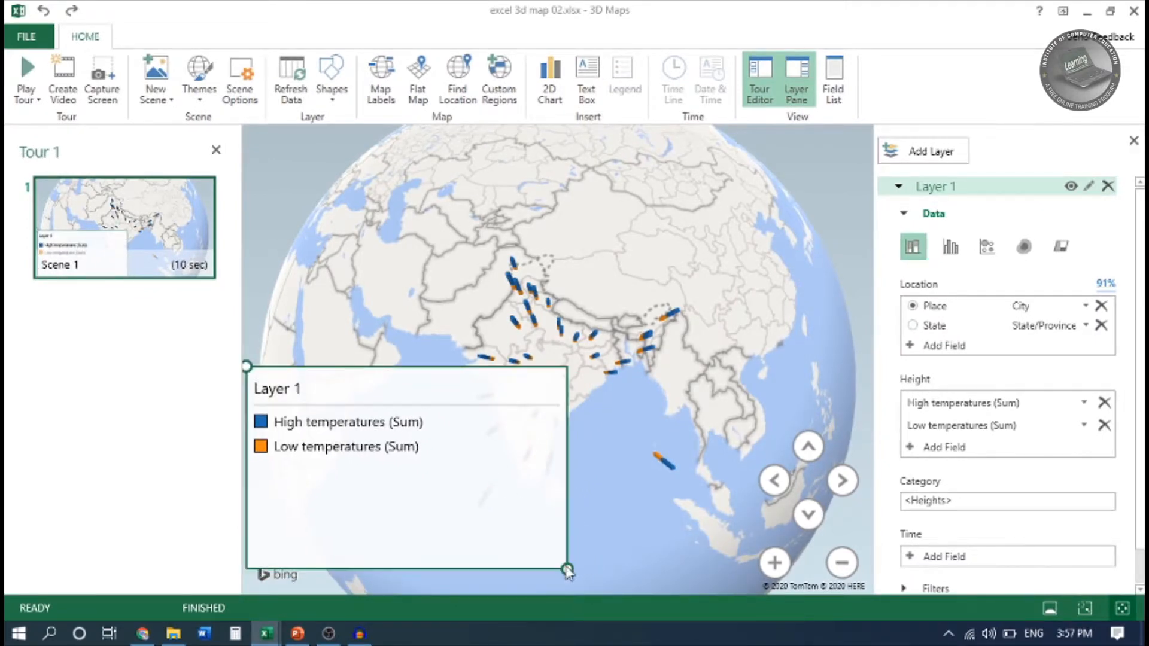
pyautogui.moveTo(567, 570); pyautogui.dragTo(288, 594)
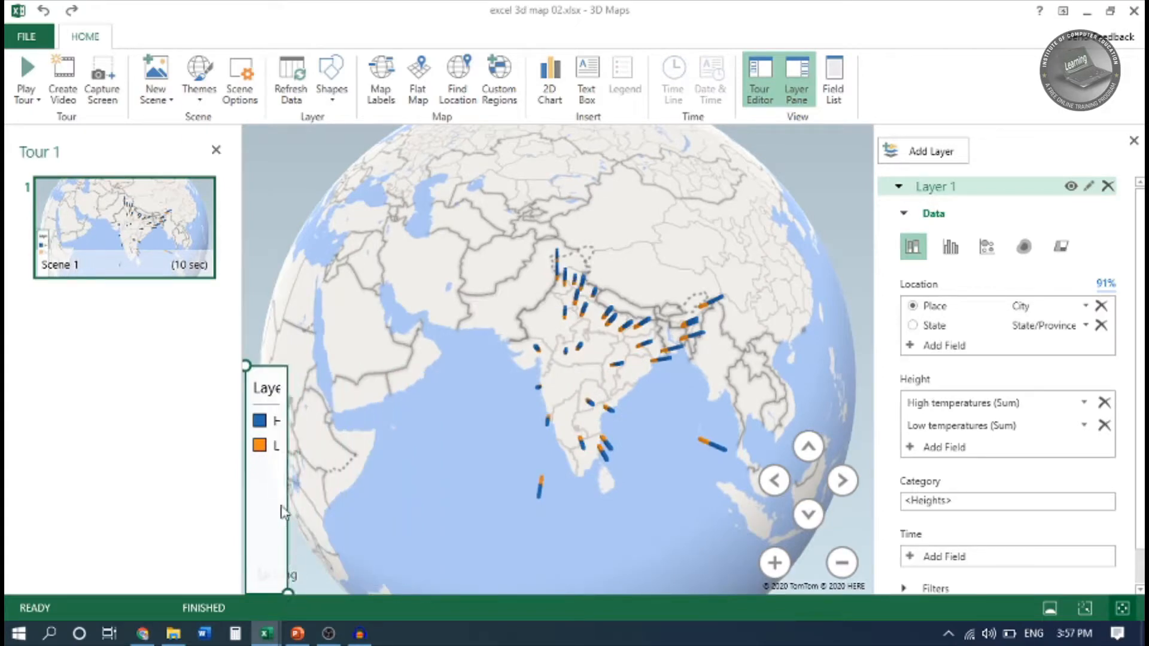
pyautogui.moveTo(570, 488); pyautogui.dragTo(613, 347)
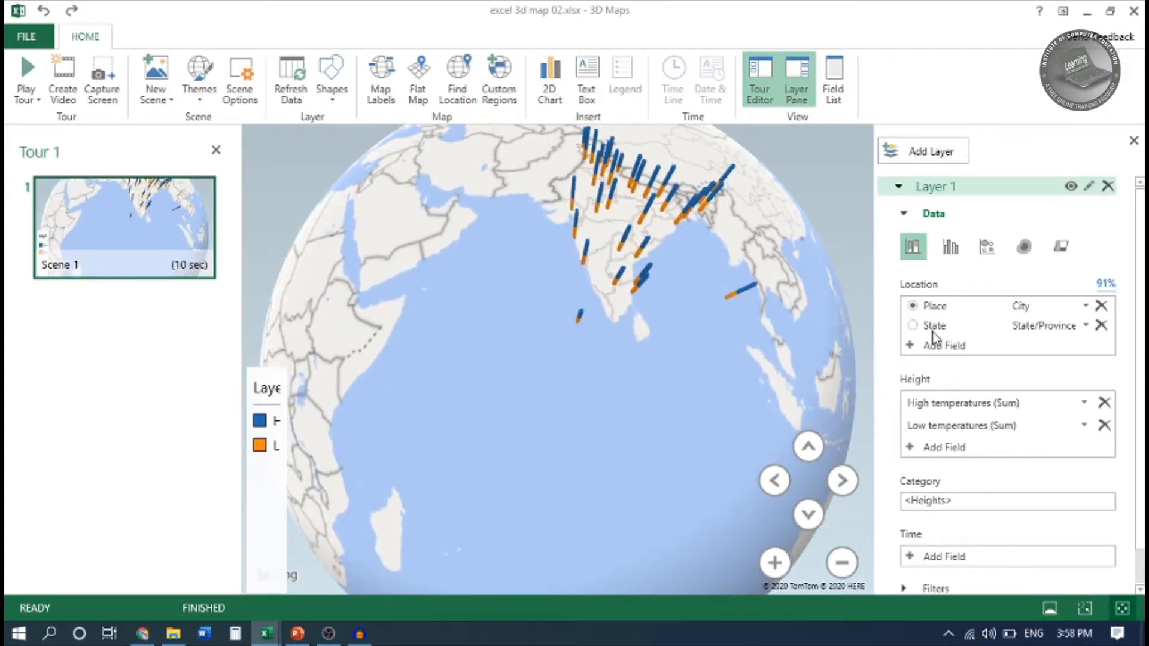
# Step: Change the Layer 1 visualization to clustered columns and select a high temperature column in eastern India
pyautogui.click(950, 247)
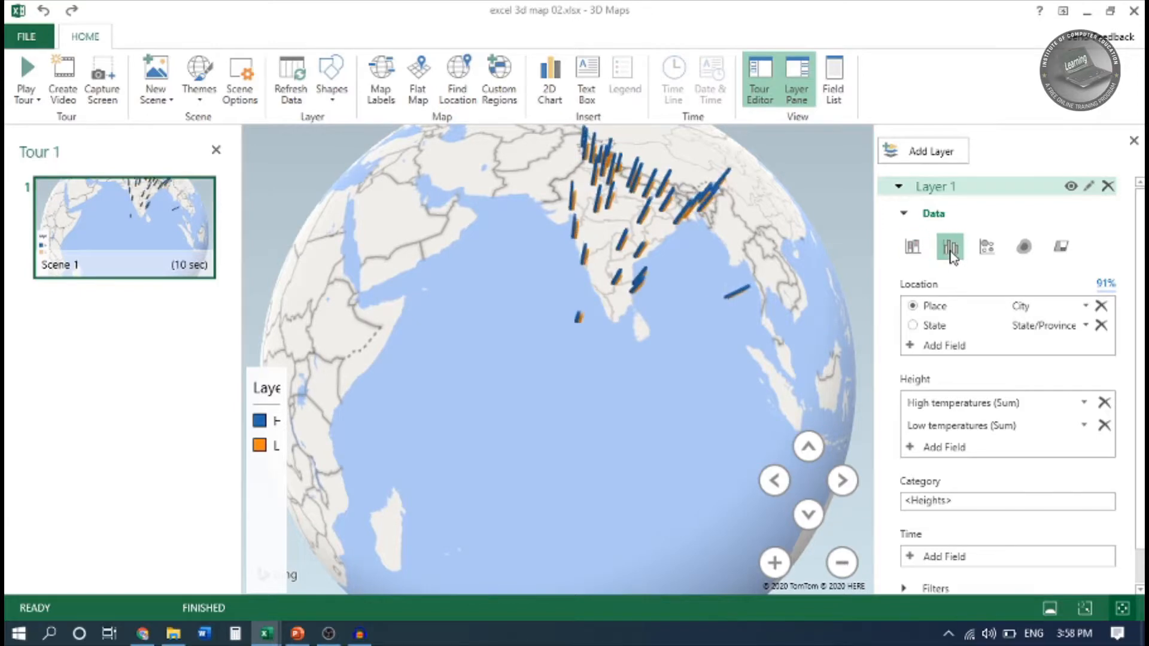
pyautogui.moveTo(525, 392); pyautogui.dragTo(476, 353)
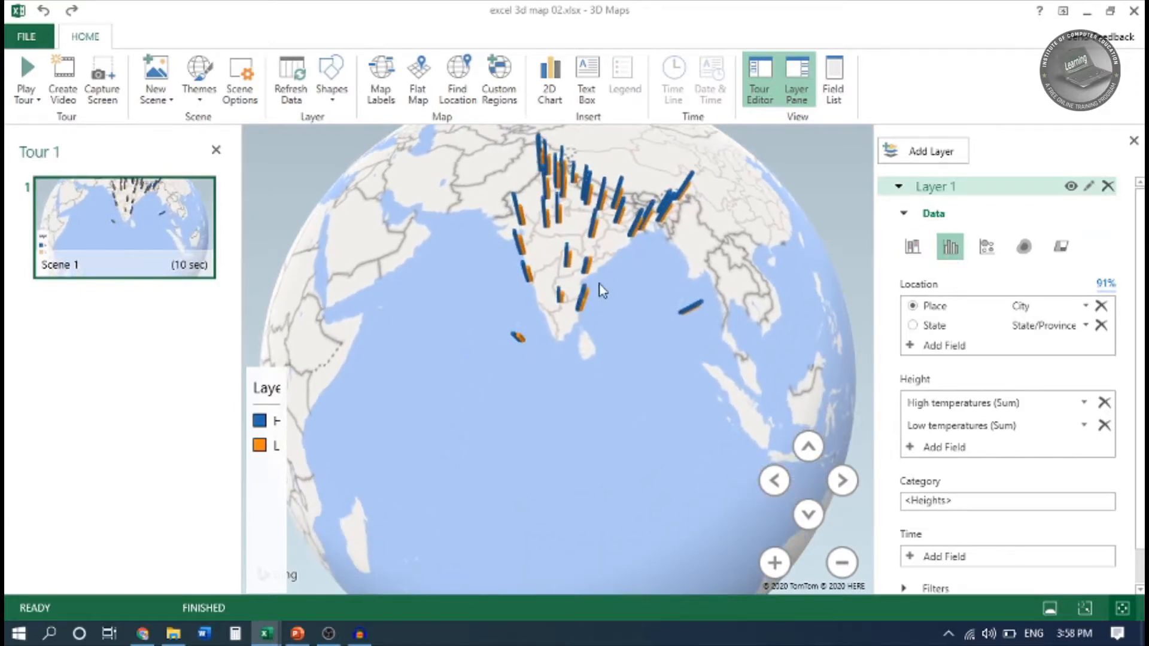
pyautogui.scroll(8, 605, 276)
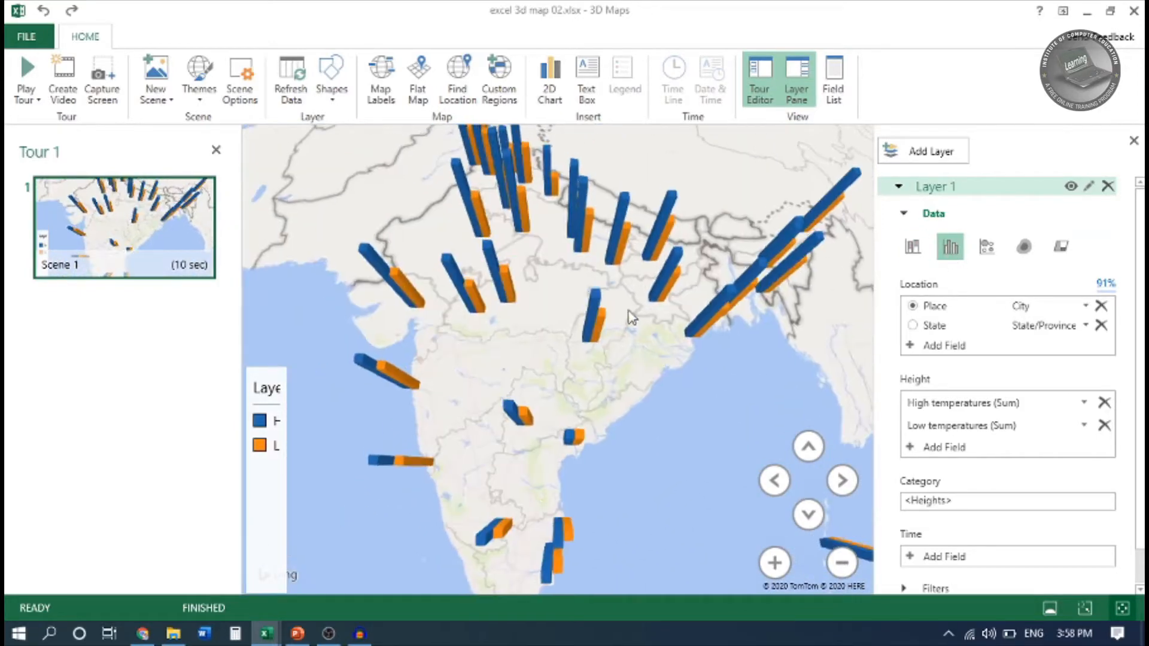
pyautogui.click(633, 328)
pyautogui.moveTo(595, 392); pyautogui.dragTo(673, 340)
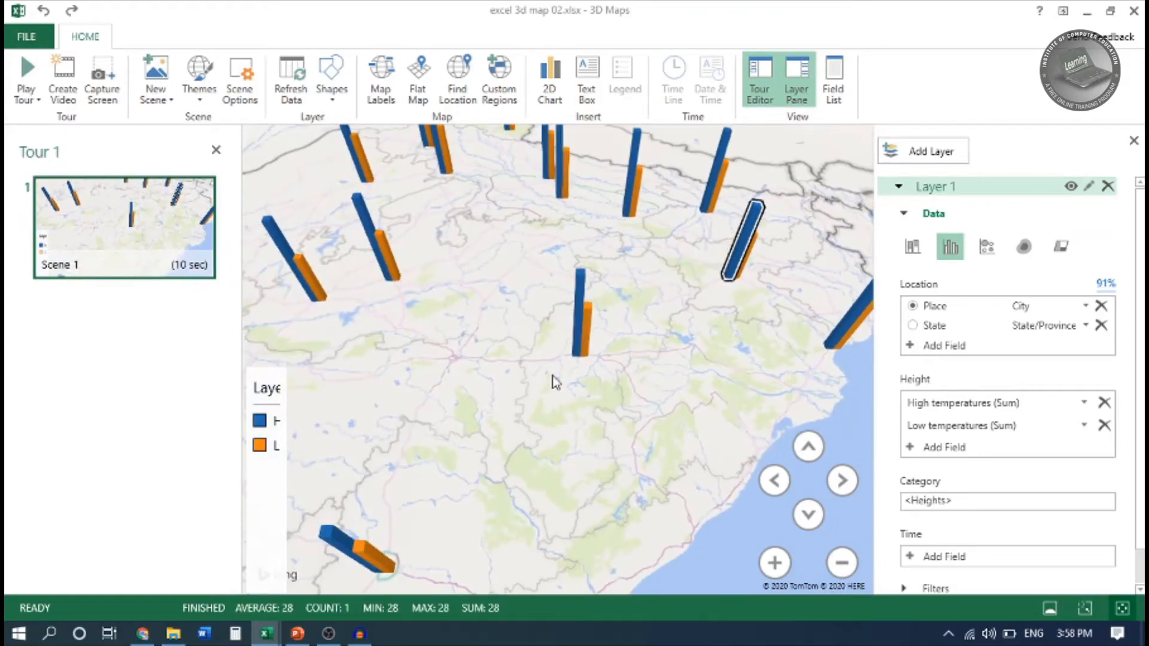
# Step: Turn on map labels and inspect the temperature columns of Hyderabad, Panaji and the northern Indian cities
pyautogui.click(382, 75)
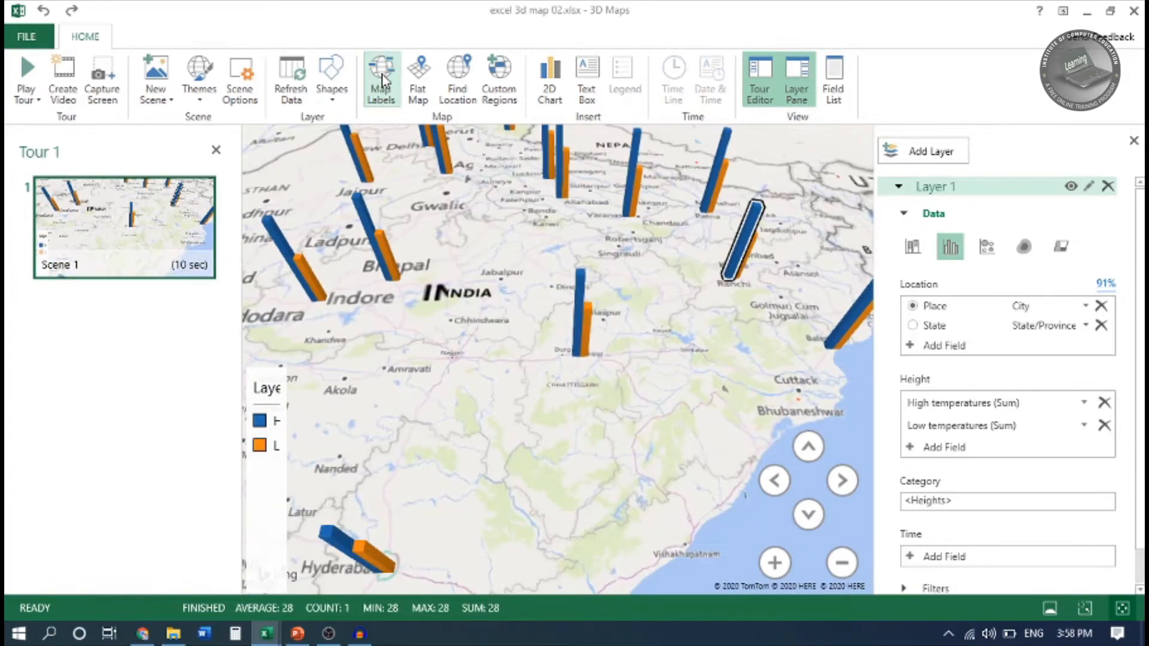
pyautogui.moveTo(554, 379); pyautogui.dragTo(660, 282)
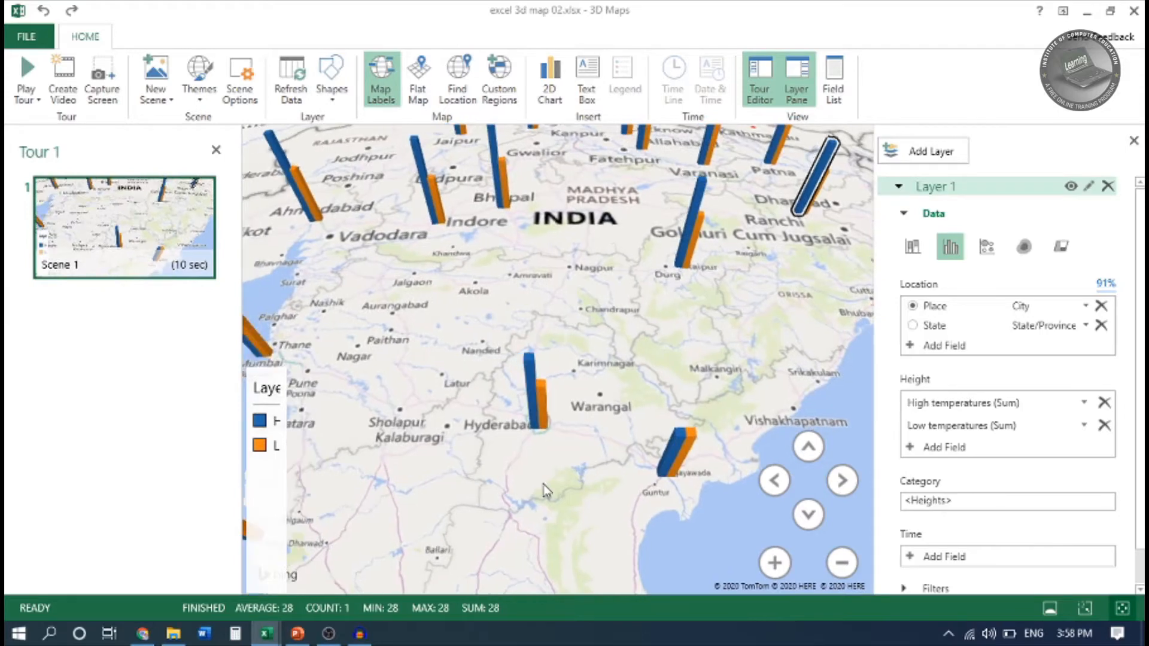
pyautogui.moveTo(542, 485); pyautogui.dragTo(642, 461)
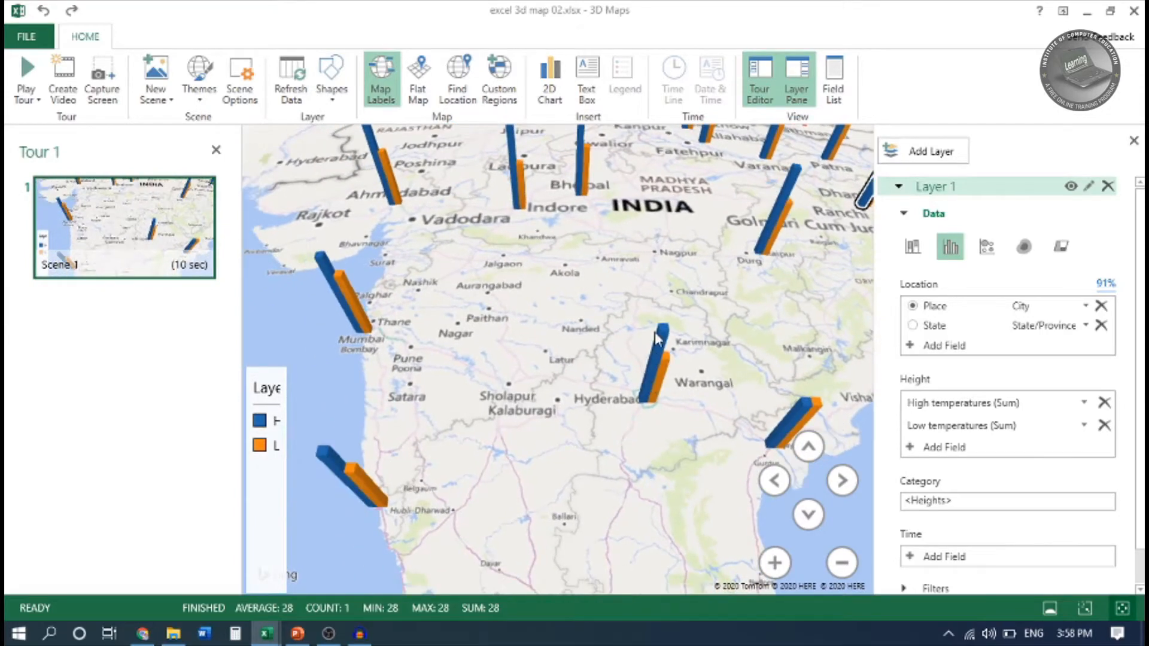
pyautogui.moveTo(663, 340)
pyautogui.moveTo(665, 377)
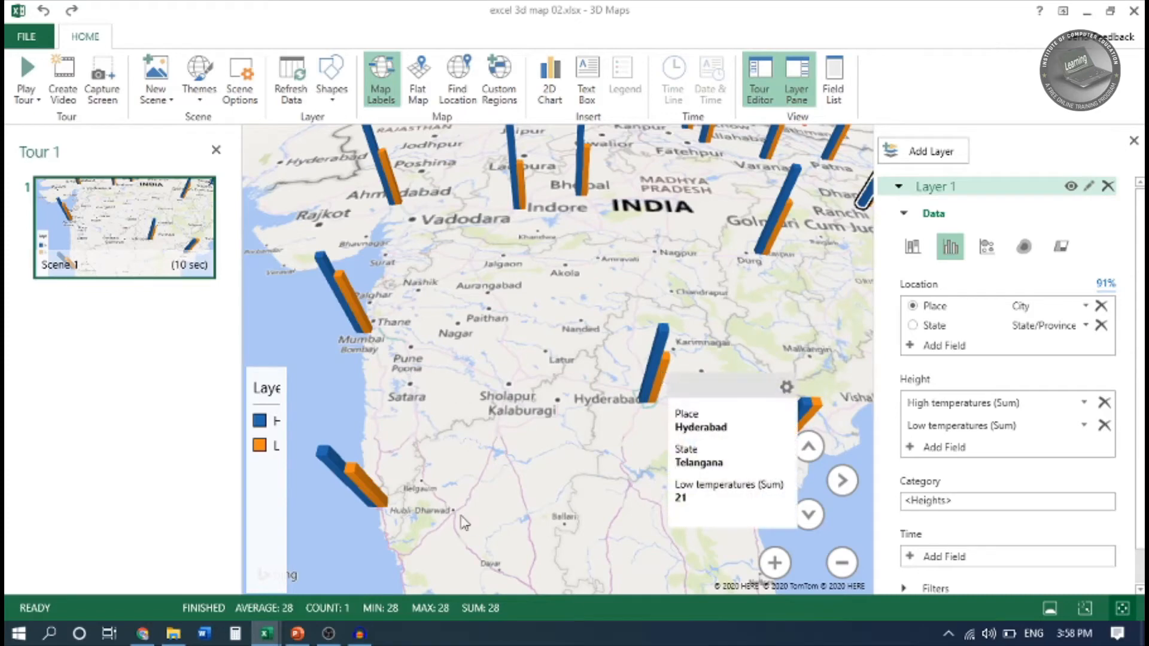
pyautogui.moveTo(337, 470)
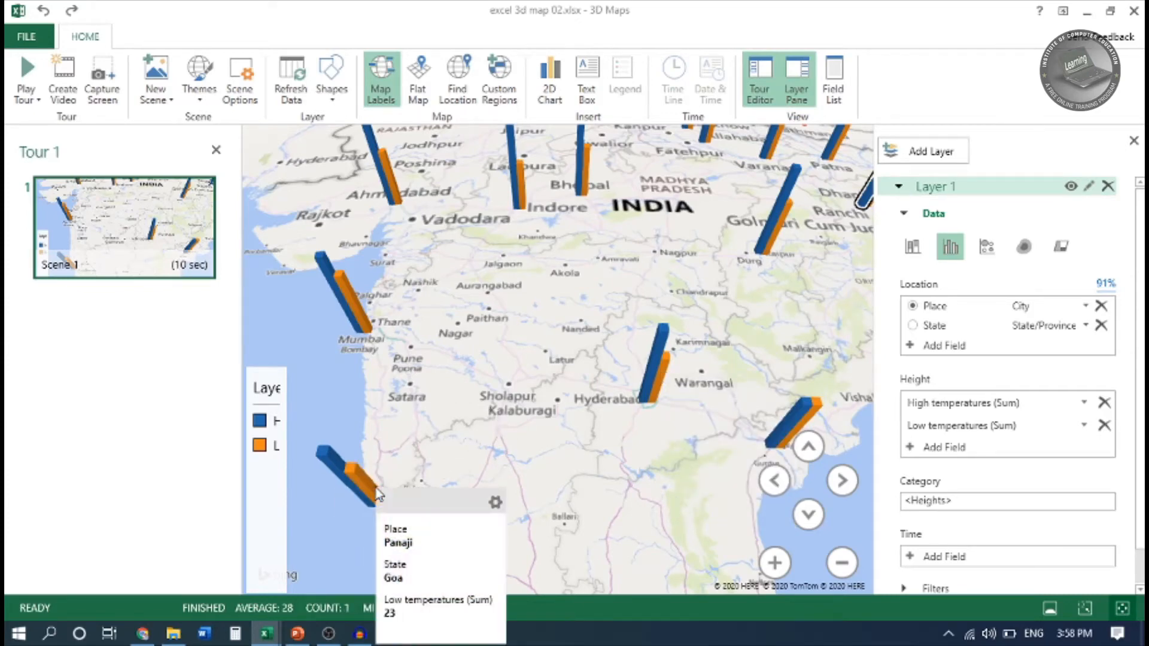
pyautogui.moveTo(452, 221); pyautogui.dragTo(442, 452)
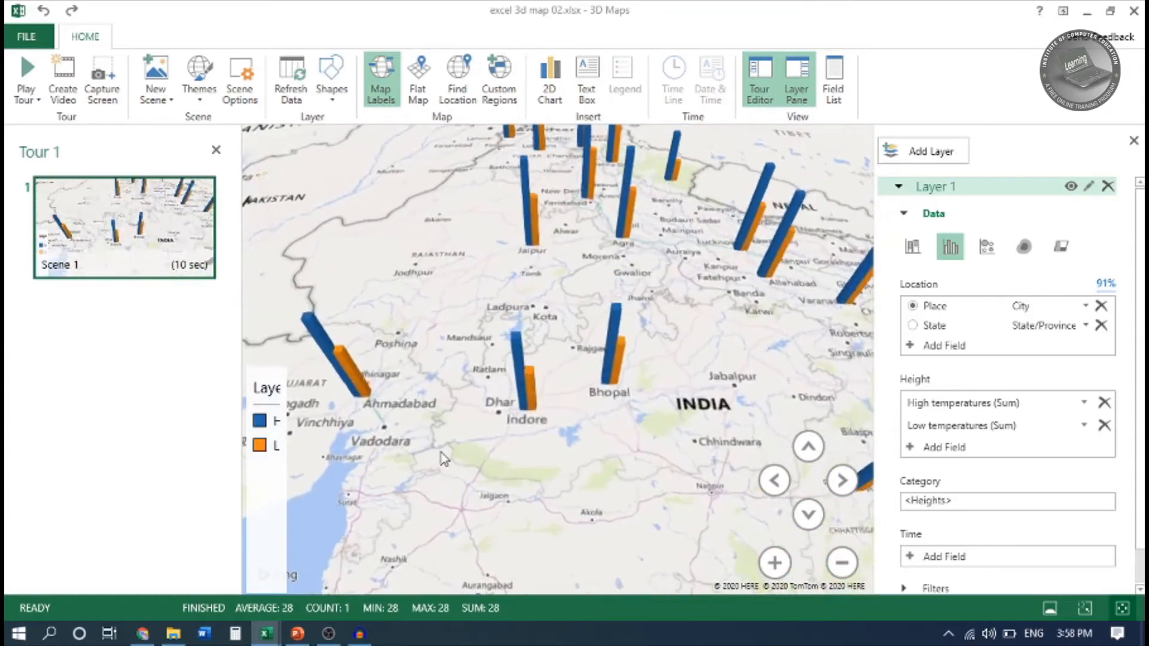
pyautogui.moveTo(558, 245); pyautogui.dragTo(626, 430)
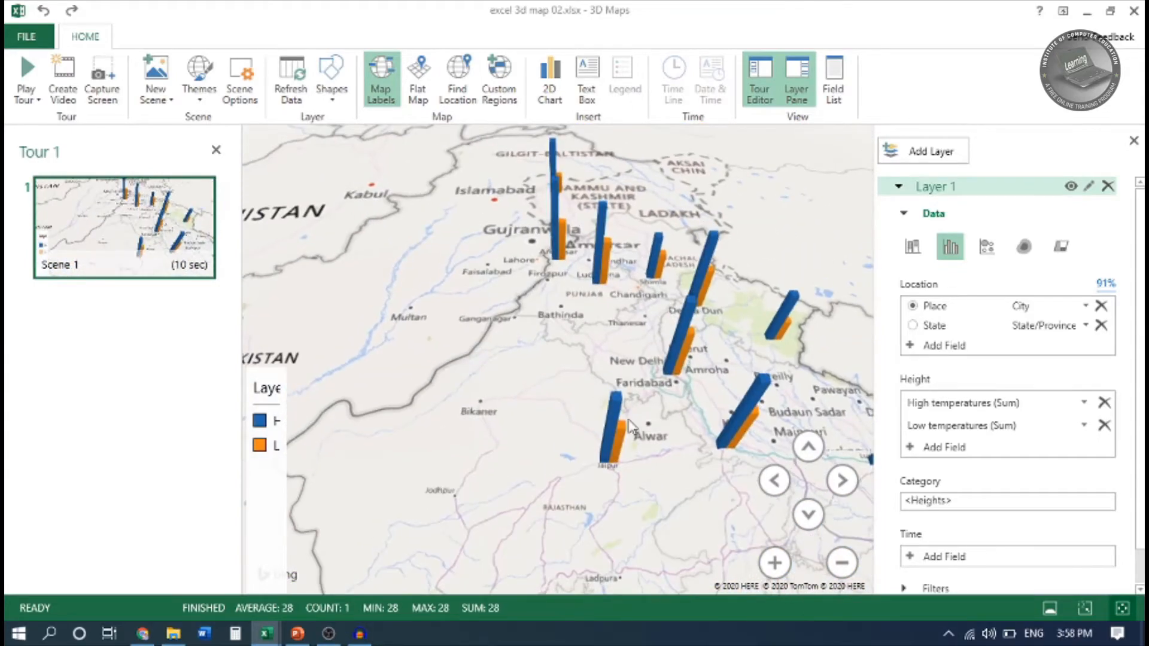
# Step: Change the Layer 1 visualization to bubbles and inspect the temperature slices for Bhopal and the city near Bilaspur
pyautogui.click(987, 246)
pyautogui.moveTo(758, 465); pyautogui.dragTo(521, 280)
pyautogui.moveTo(527, 446); pyautogui.dragTo(562, 369)
pyautogui.click(436, 372)
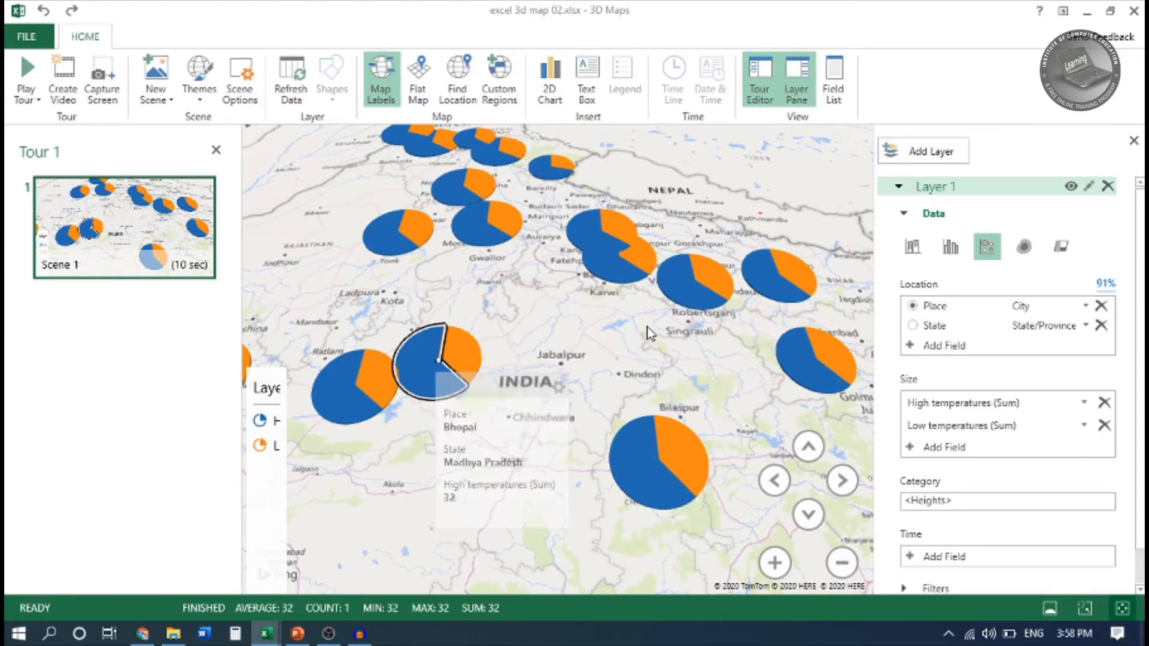
pyautogui.click(649, 429)
pyautogui.click(674, 430)
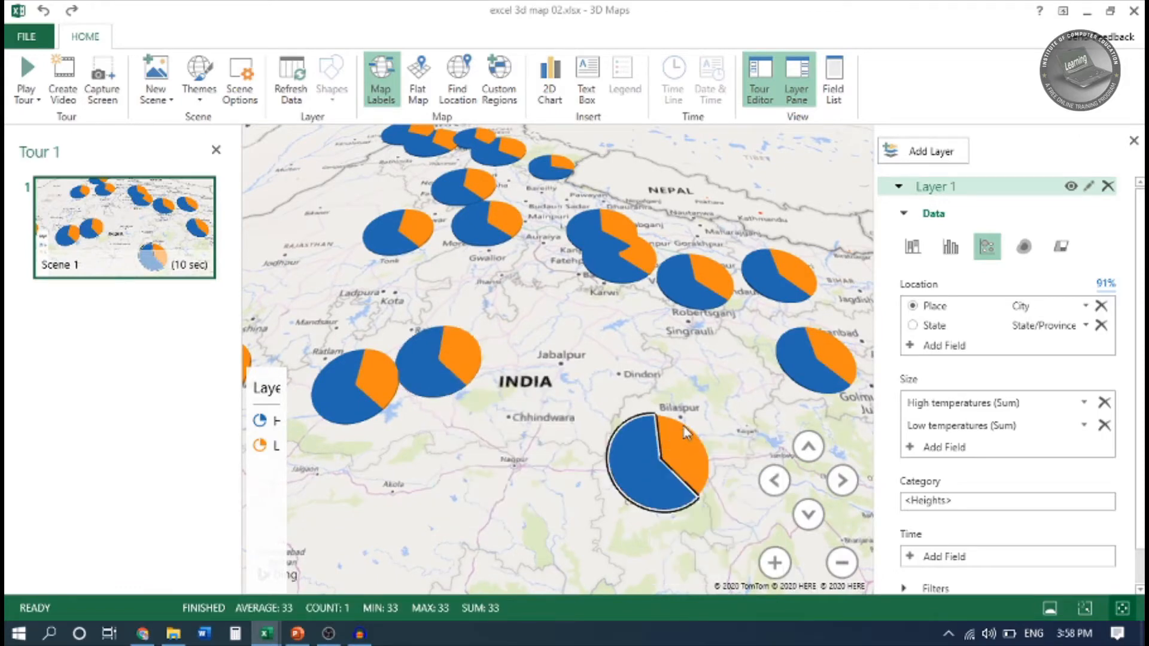